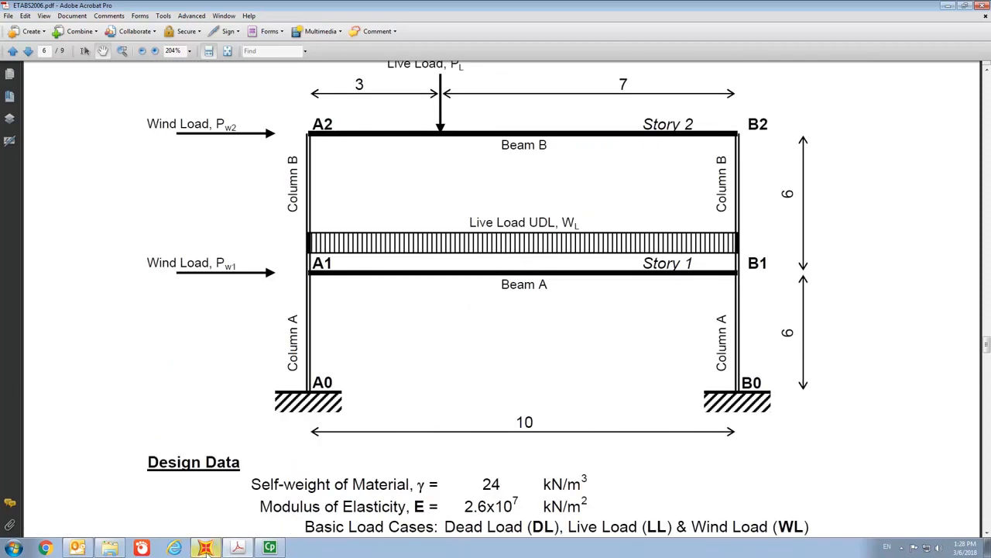
- Switch to SAP2000 and start a new model from the 2D Frames template
mouse_move(207, 550)
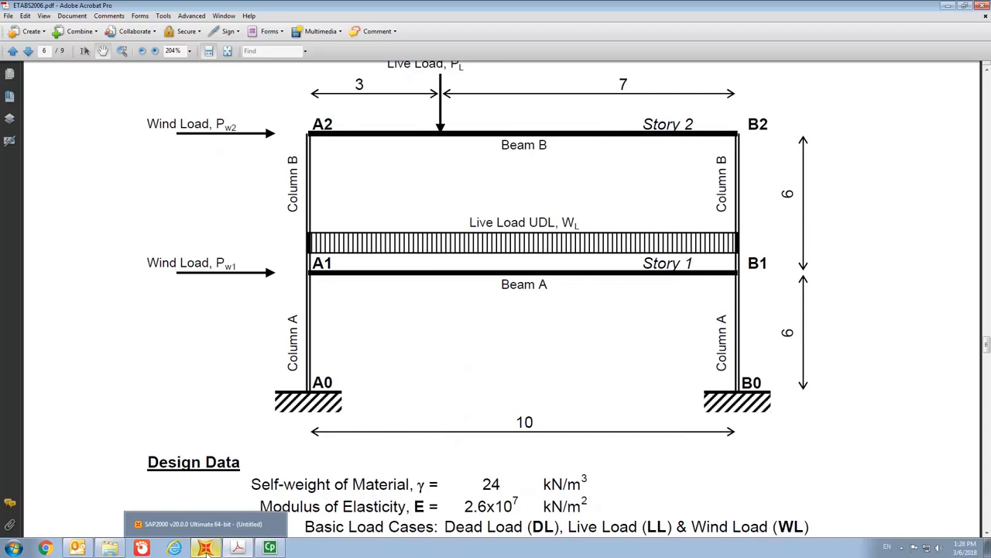
click(207, 548)
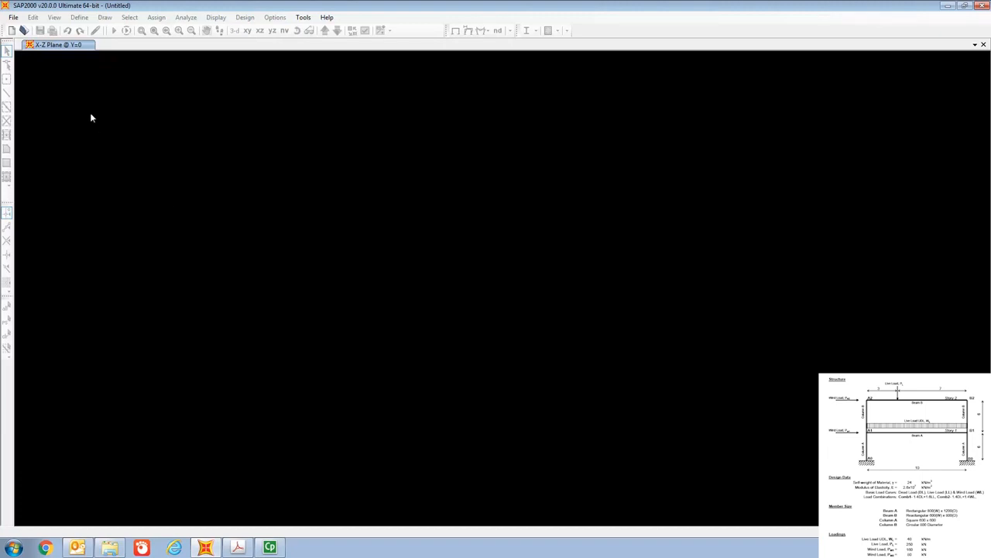
click(12, 19)
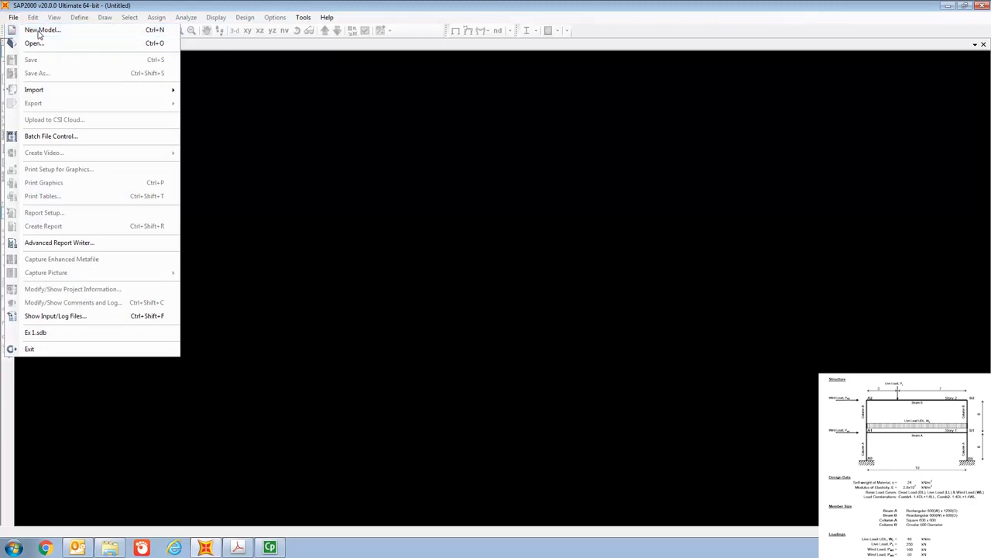
click(40, 31)
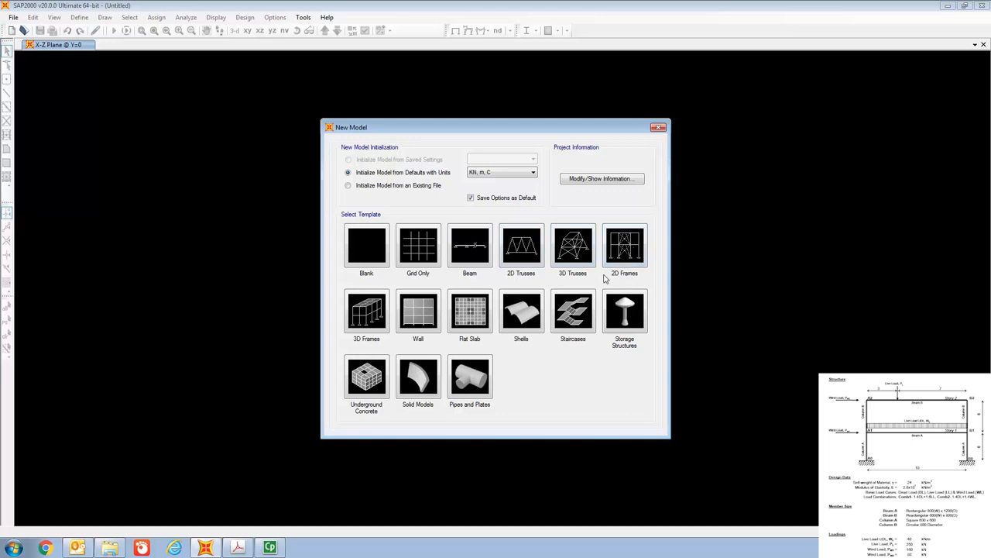
click(632, 251)
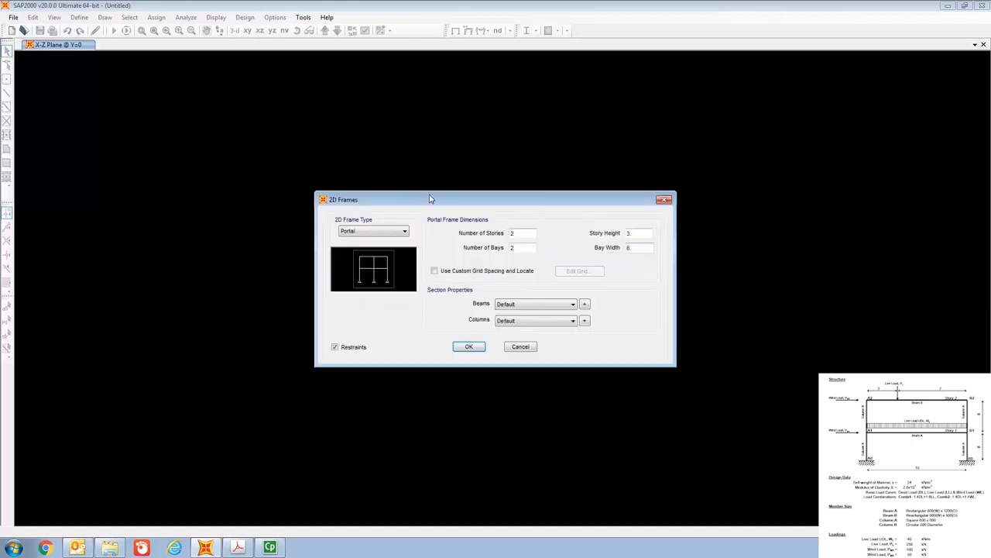
- Set the portal frame to 1 bay with a story height of 6 m and a bay width of 10 m
drag(431, 199, 401, 147)
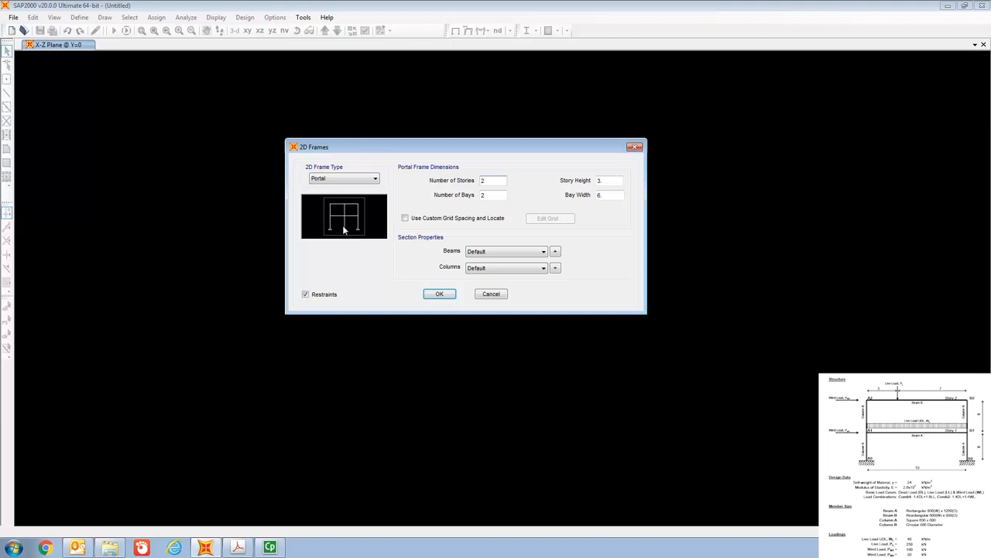
double_click(500, 195)
key(BackSpace)
text(1)
click(607, 181)
key(BackSpace)
key(BackSpace)
text(6)
click(608, 194)
key(BackSpace)
text(10)
- Enable custom grid spacing and set the X grid ordinates to 0 m for A and 10 m for B
click(406, 219)
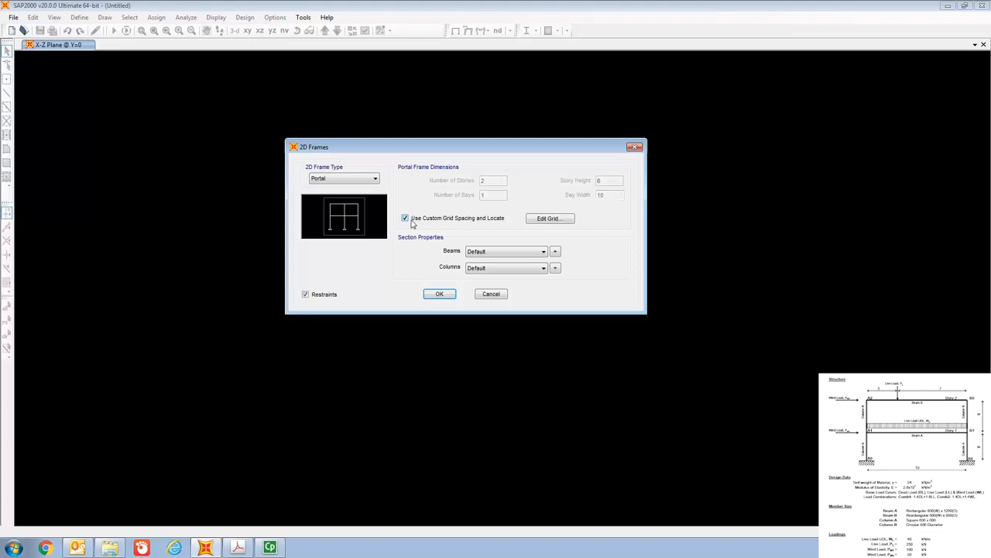
click(550, 218)
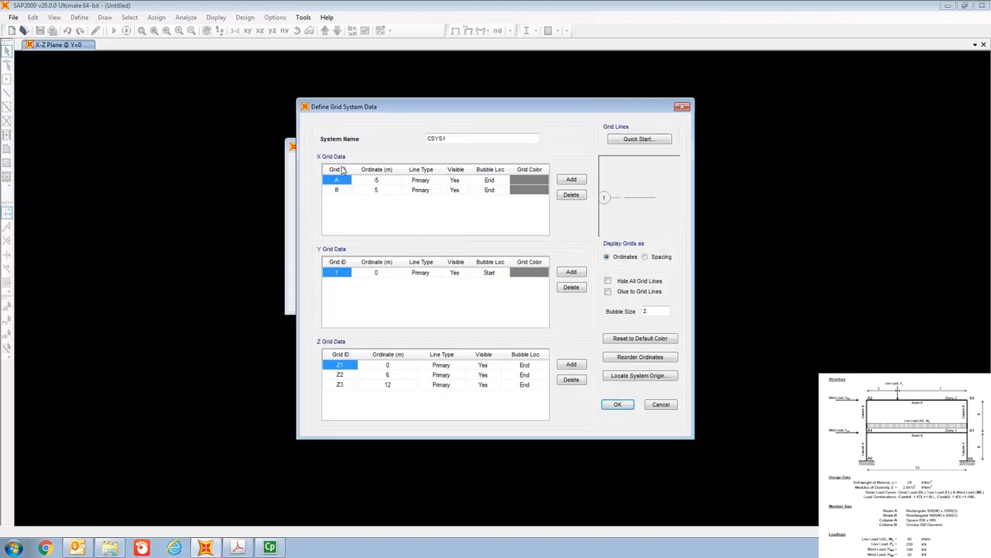
click(384, 181)
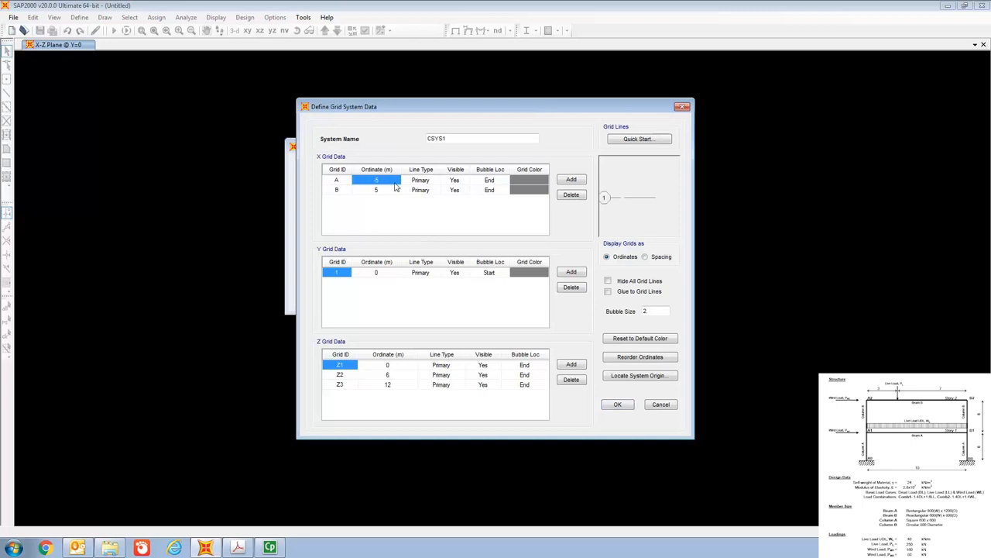
click(346, 190)
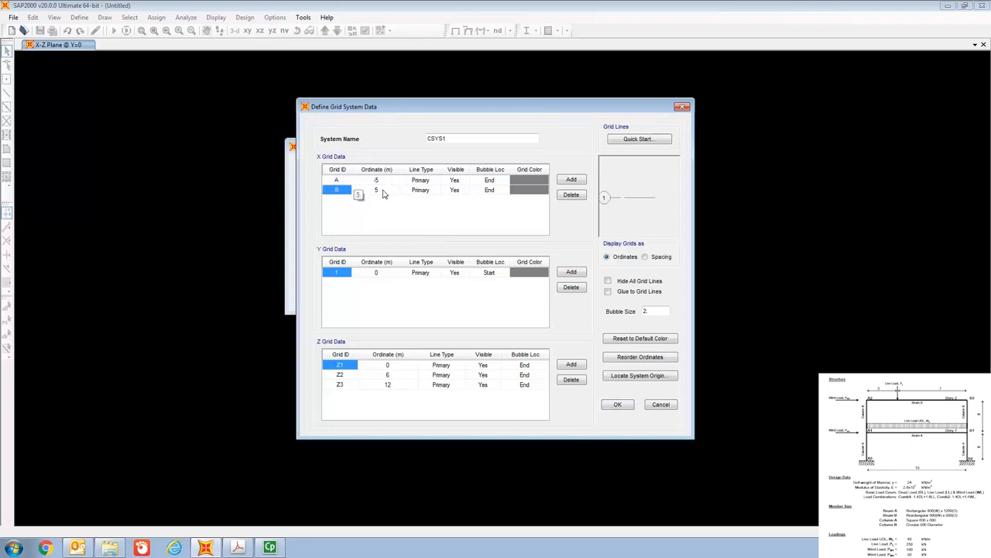
click(383, 195)
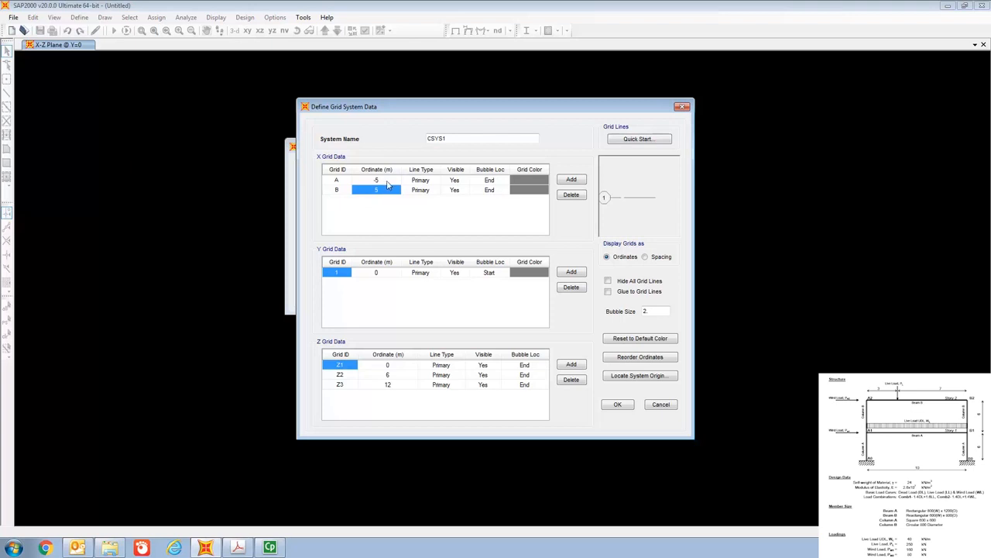
text(-5)
click(385, 182)
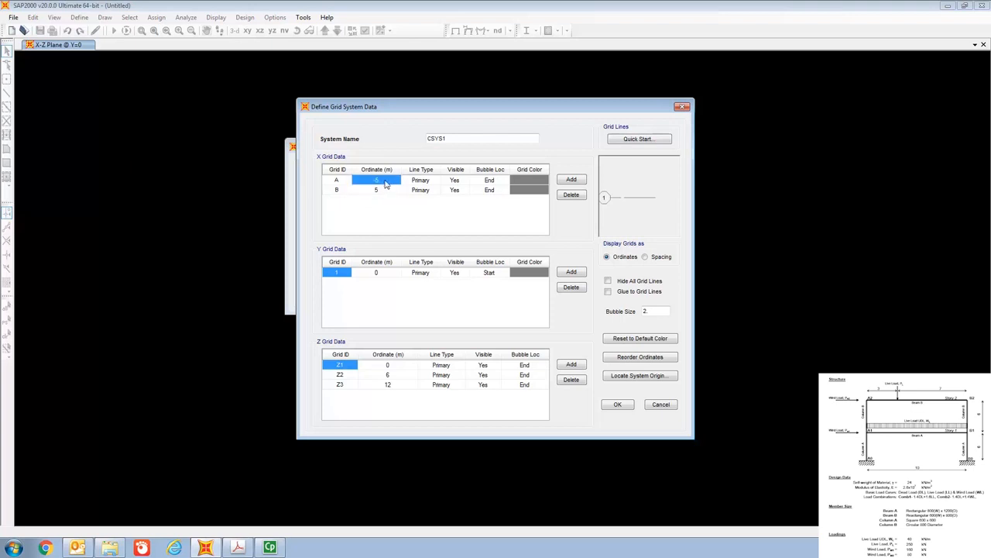
text(0)
click(381, 192)
text(10)
- Accept the grid data to create the portal frame, and set the 3-D view to the X-Z plane
click(392, 368)
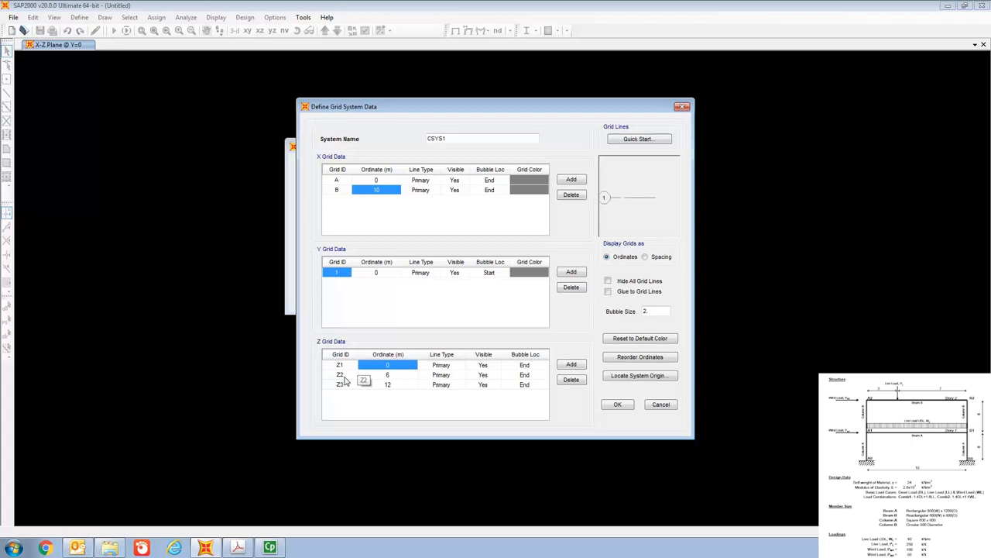
click(391, 375)
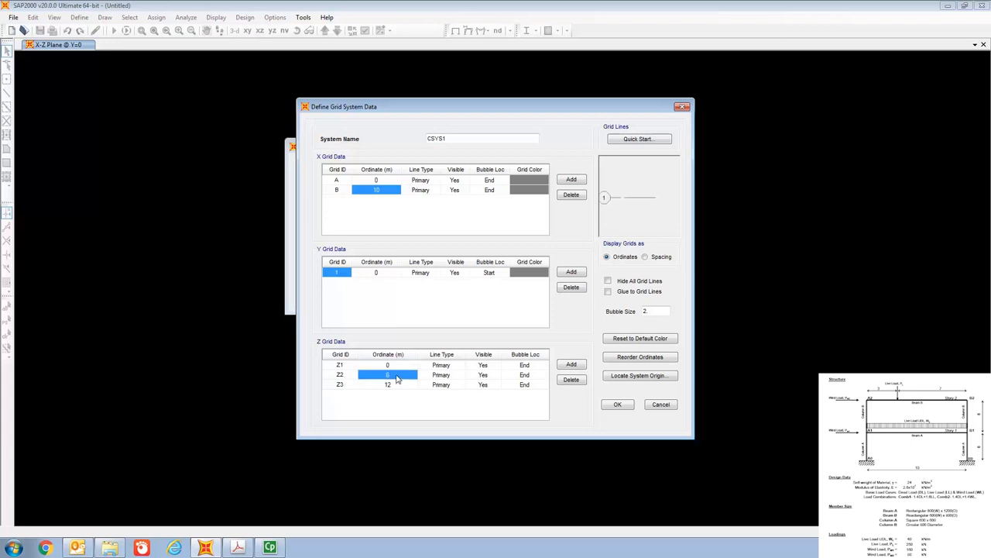
click(347, 386)
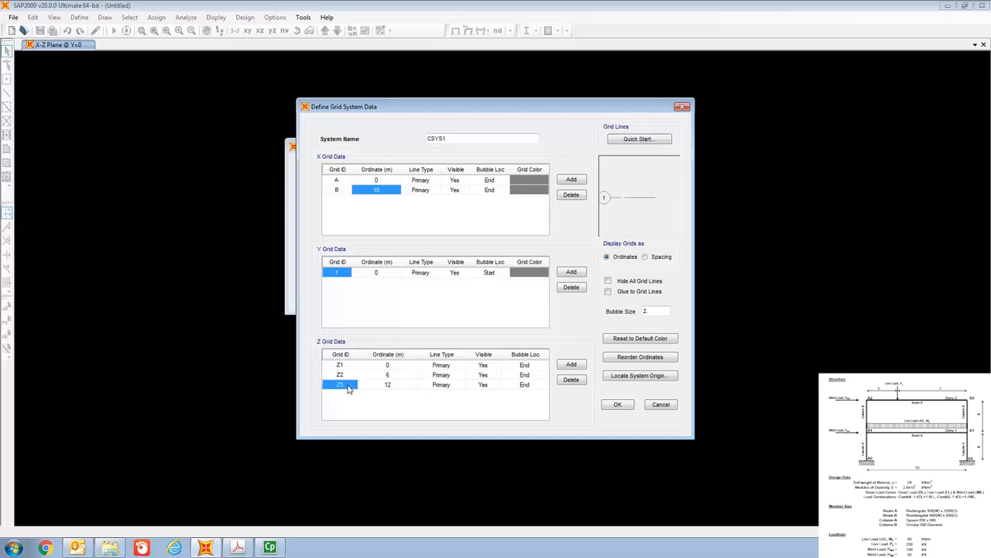
click(404, 387)
click(619, 408)
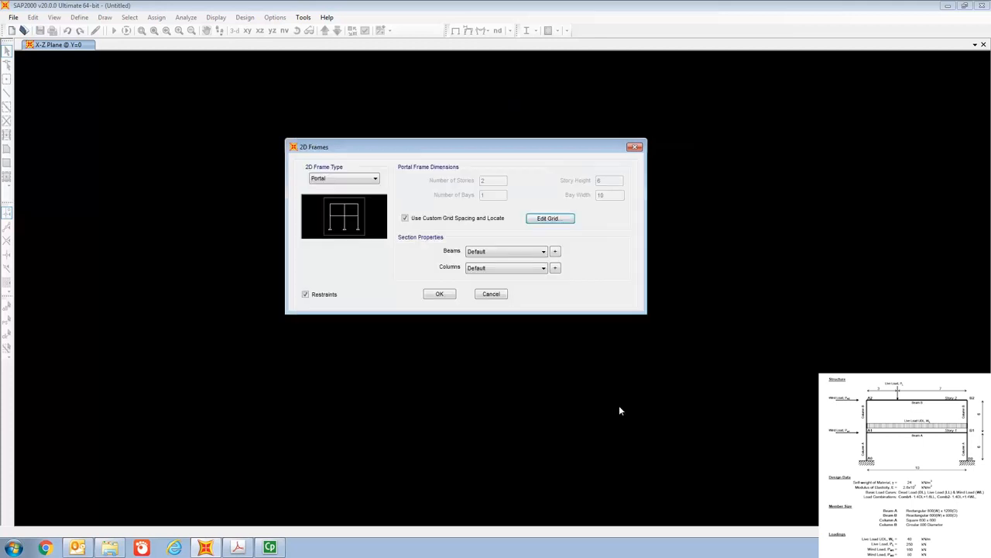
click(446, 293)
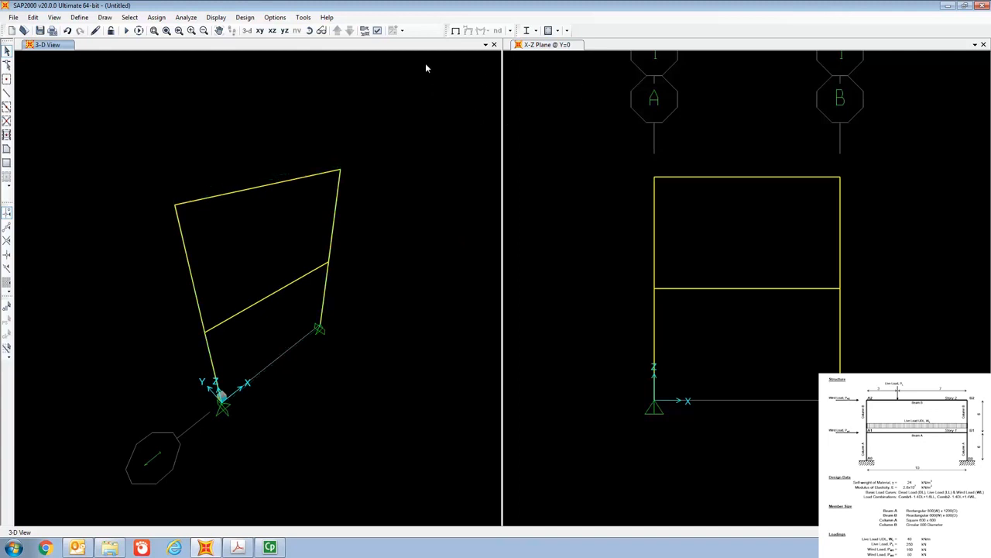
click(274, 34)
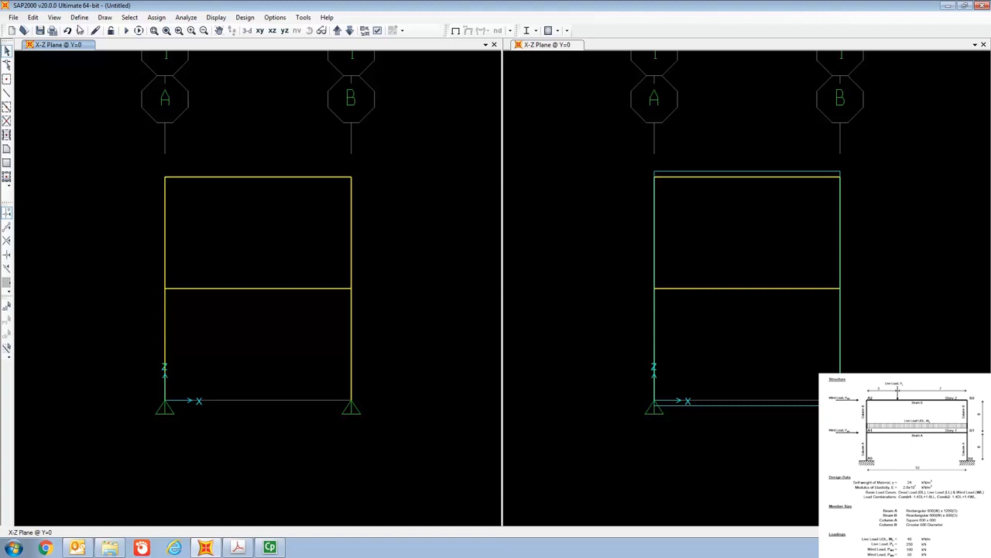
- Open the 4000Psi concrete material's properties and rename the material as Grade 40
click(80, 18)
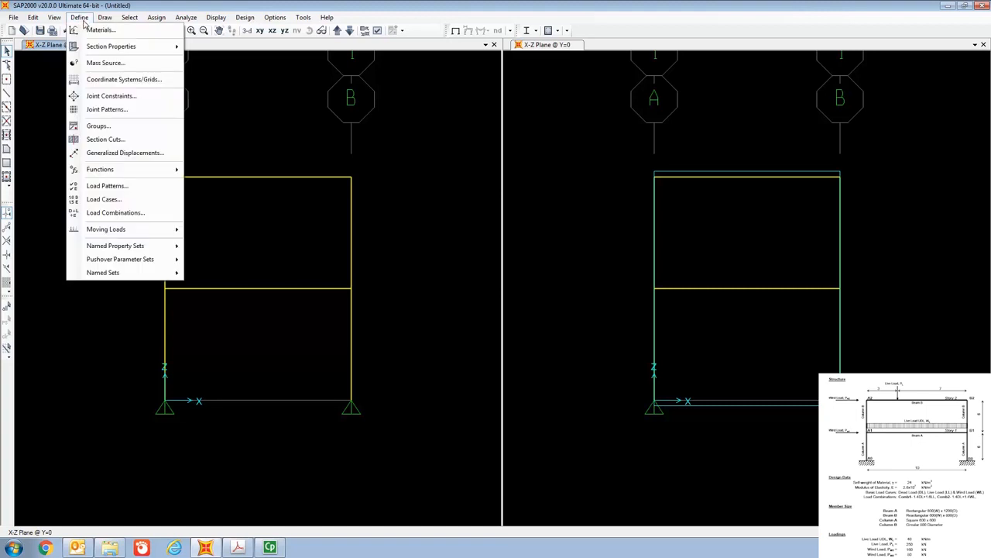
click(100, 30)
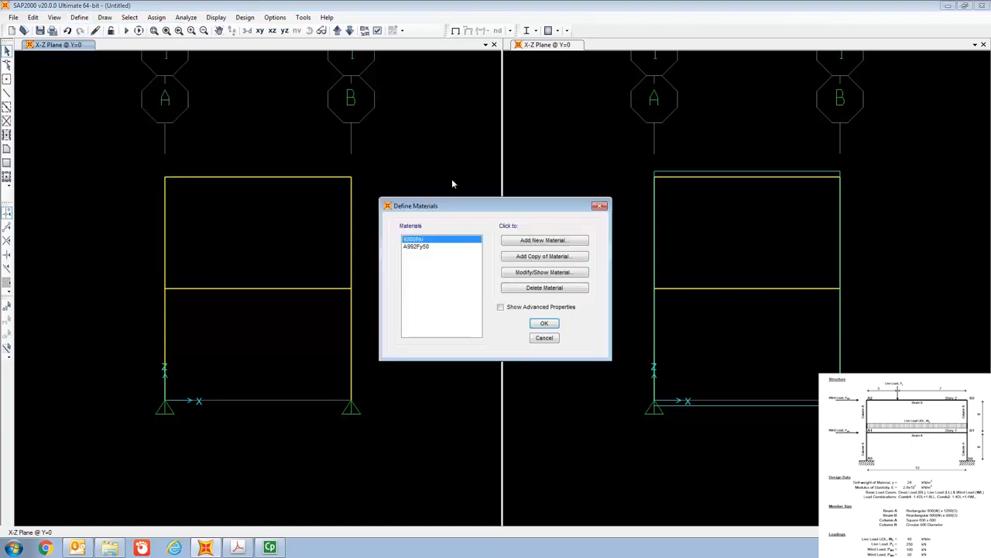
drag(456, 201, 457, 91)
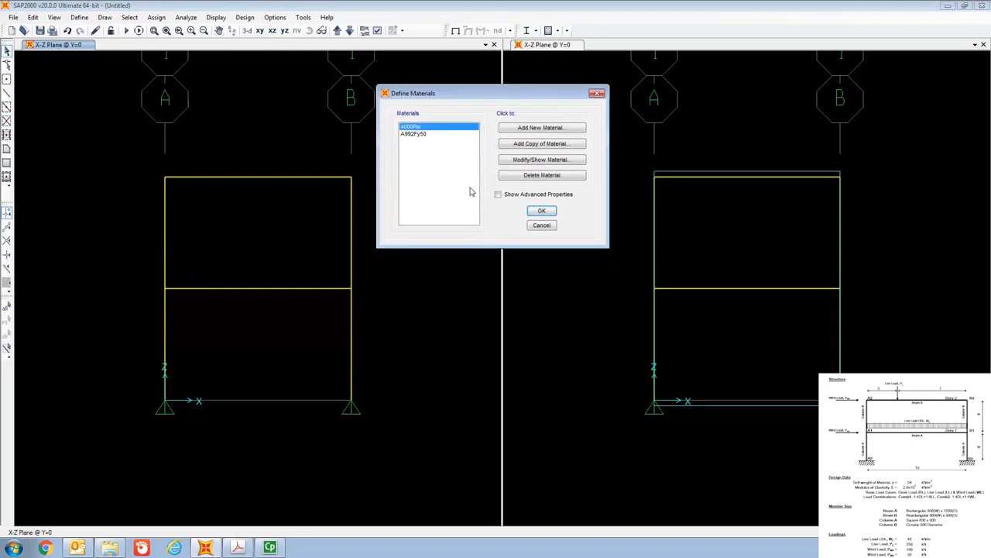
click(430, 127)
click(436, 134)
click(435, 128)
click(549, 161)
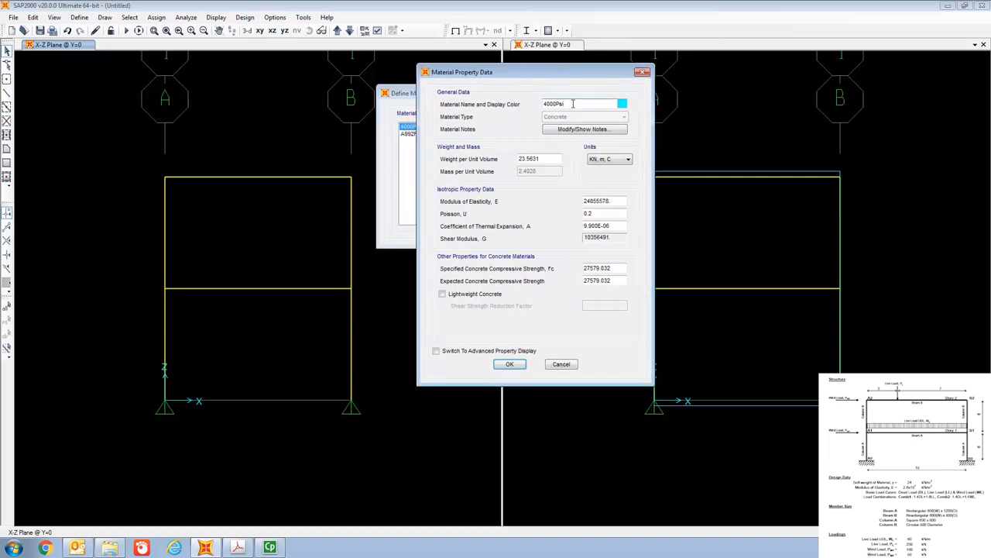
key(BackSpace)
key(BackSpace)
key(BackSpace)
key(BackSpace)
key(BackSpace)
key(BackSpace)
key(BackSpace)
text(Grade 40)
- Set the concrete's weight per unit volume to 24 kN/m³, enter its modulus of elasticity, and accept the material definition
click(547, 157)
key(BackSpace)
key(BackSpace)
key(BackSpace)
key(BackSpace)
key(BackSpace)
key(BackSpace)
text(4)
click(612, 201)
key(BackSpace)
key(BackSpace)
key(BackSpace)
key(BackSpace)
key(BackSpace)
key(BackSpace)
key(BackSpace)
key(BackSpace)
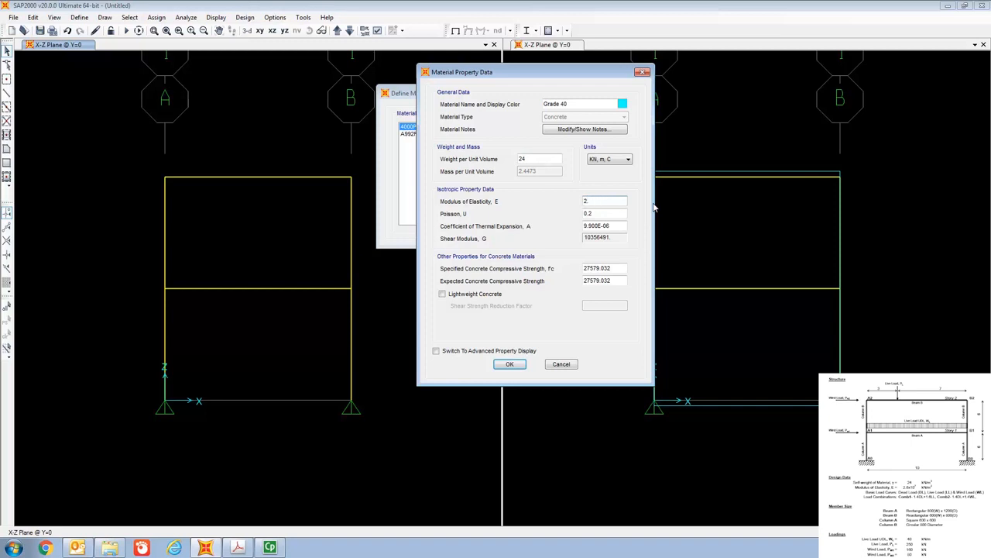
text(8)
click(517, 367)
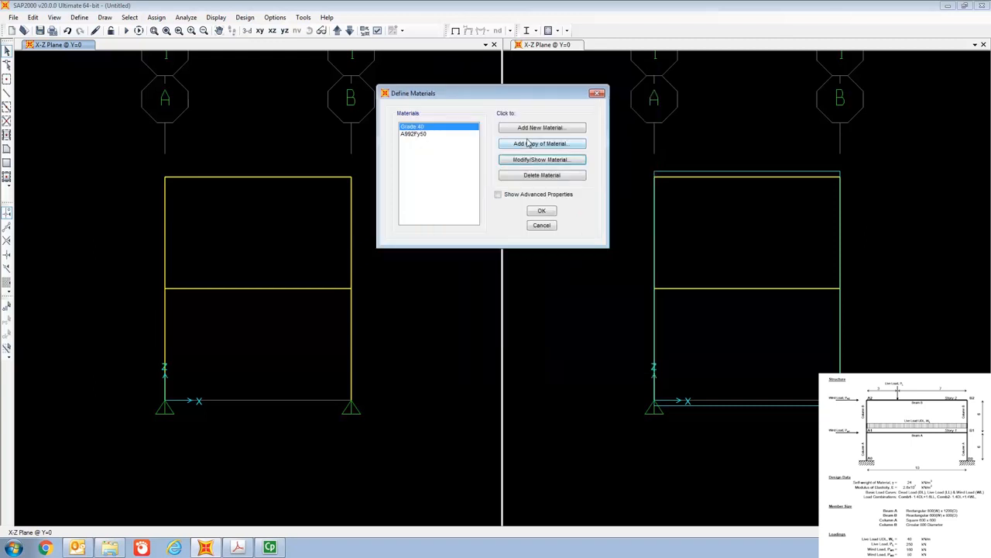
click(542, 213)
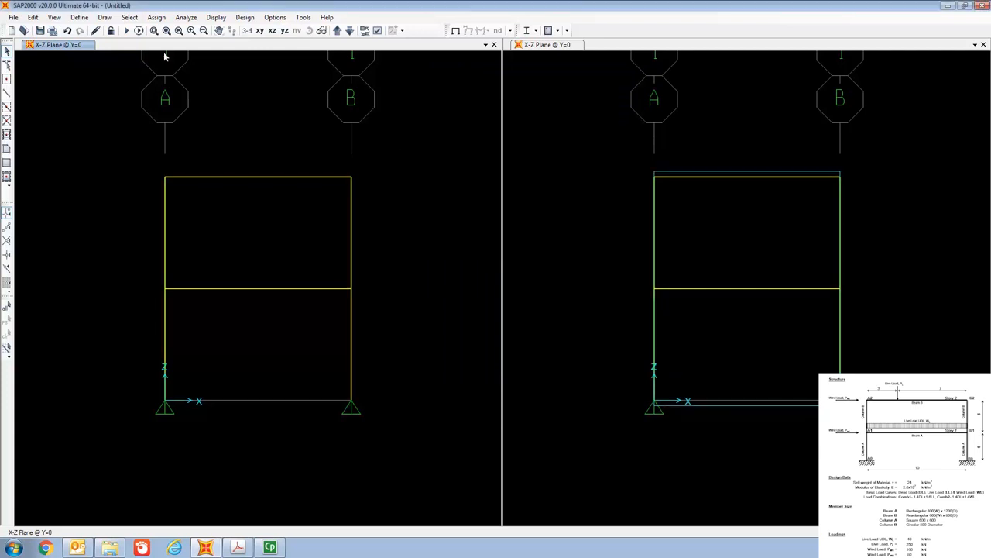
- Add a new frame section property of type Concrete with a rectangular shape
click(80, 20)
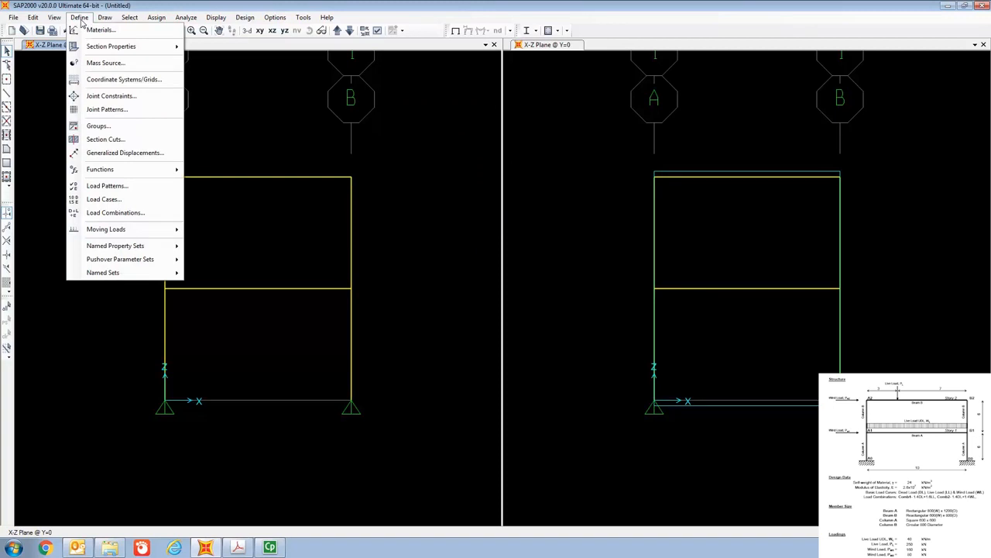
mouse_move(101, 48)
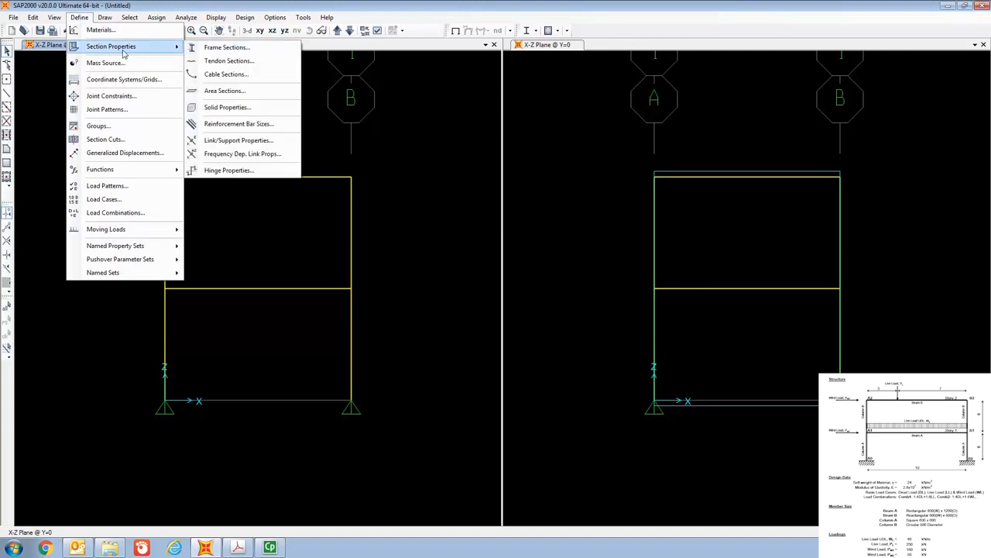
click(236, 49)
drag(467, 168, 446, 78)
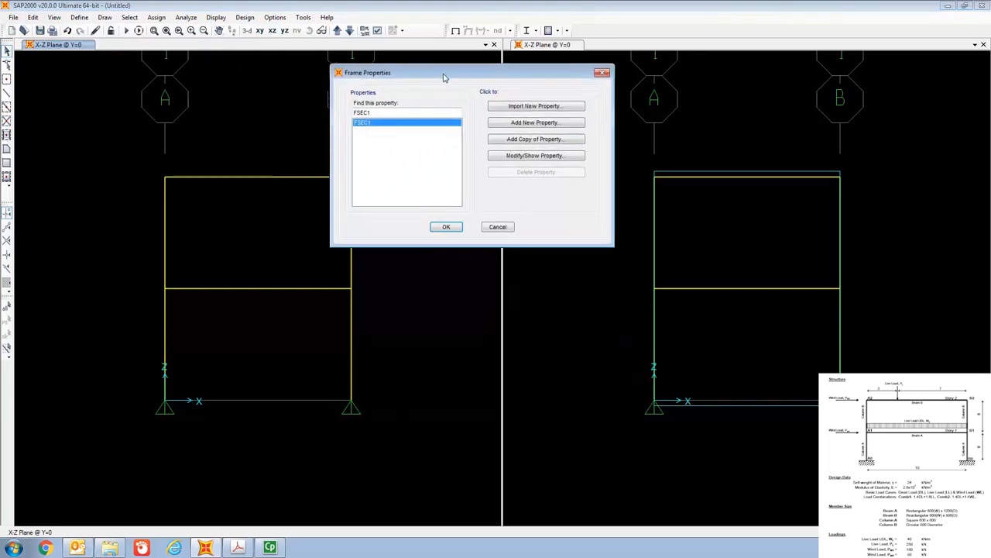
click(530, 126)
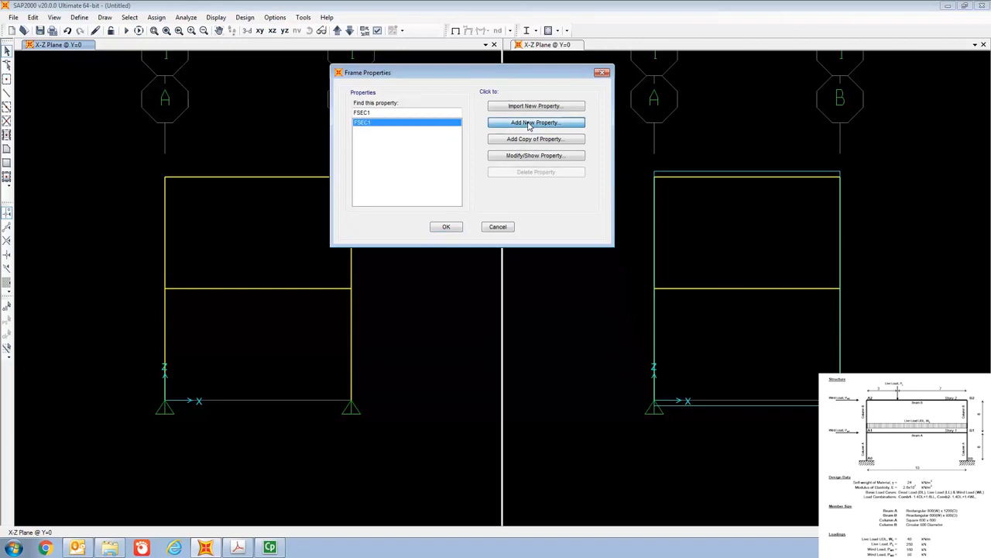
drag(507, 131, 593, 75)
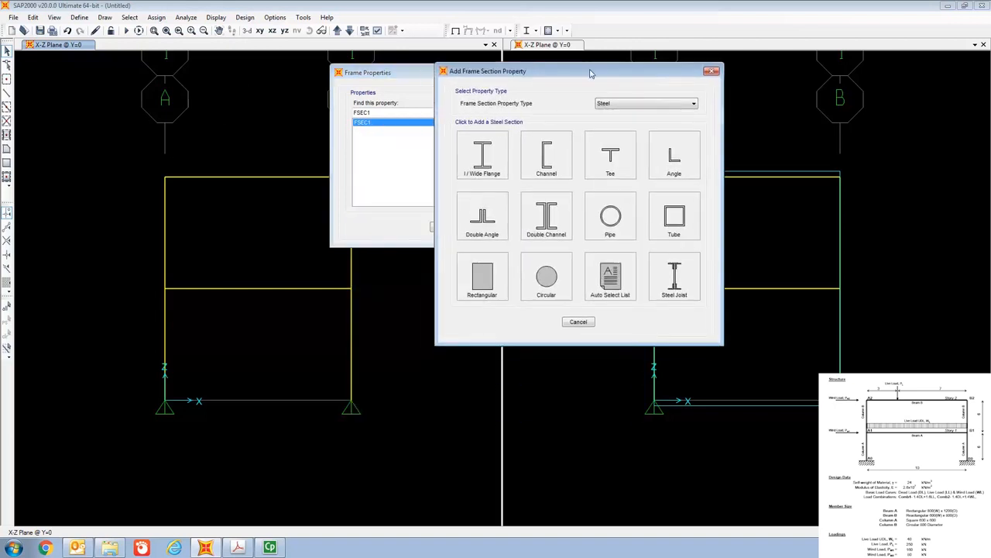
click(639, 104)
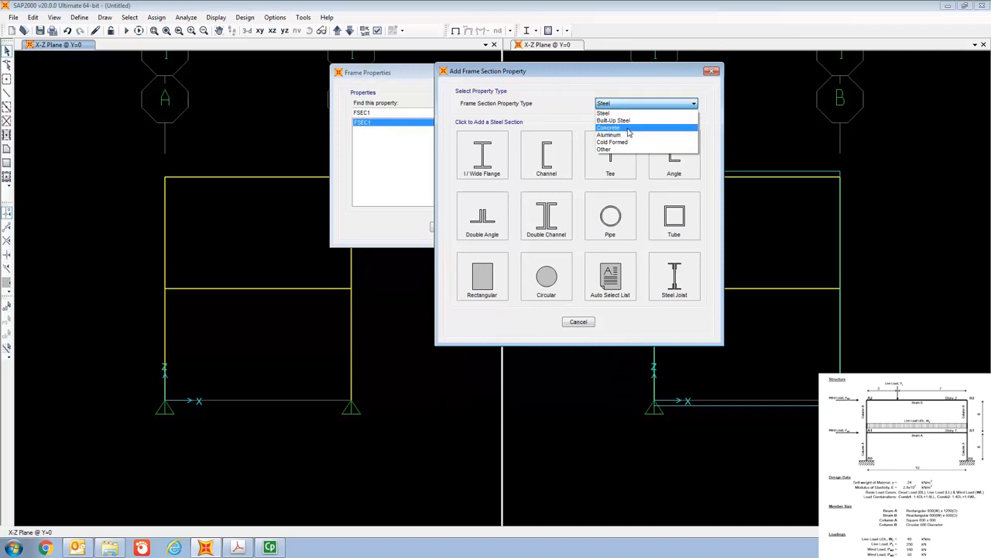
click(629, 128)
click(490, 162)
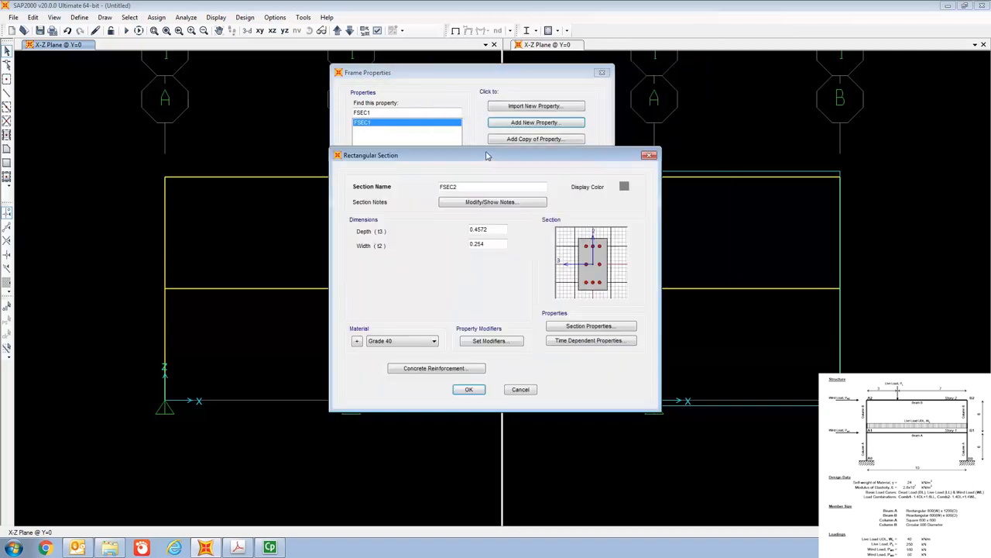
- Name the new rectangular concrete section Beam A
key(BackSpace)
key(BackSpace)
key(BackSpace)
key(BackSpace)
key(BackSpace)
text(Be)
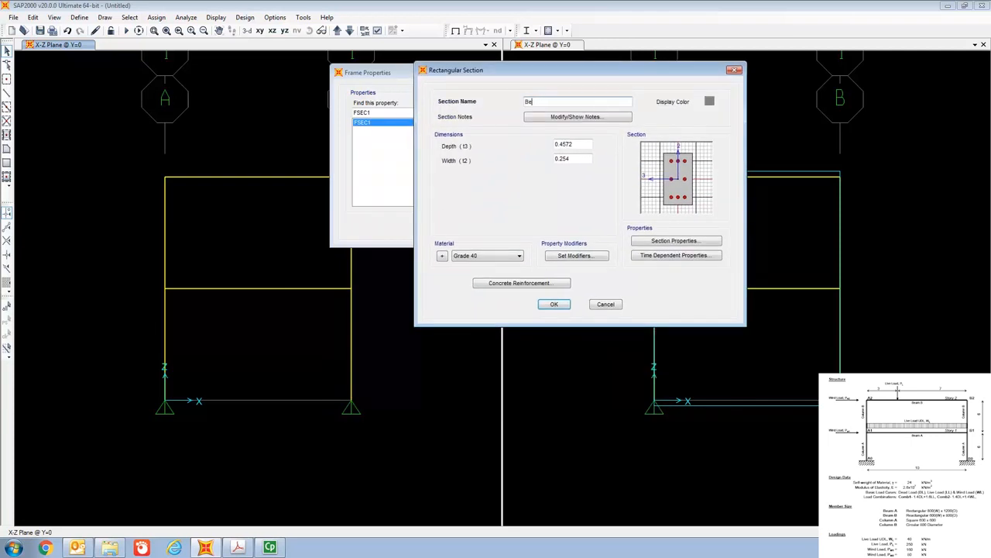
text(am A)
- Set Beam A's width to 0.8 and depth to 1.2, with Grade 40 as its material
click(574, 158)
key(BackSpace)
key(BackSpace)
key(BackSpace)
text(0)
click(575, 144)
key(BackSpace)
key(BackSpace)
key(BackSpace)
key(BackSpace)
key(BackSpace)
key(BackSpace)
text(1.2)
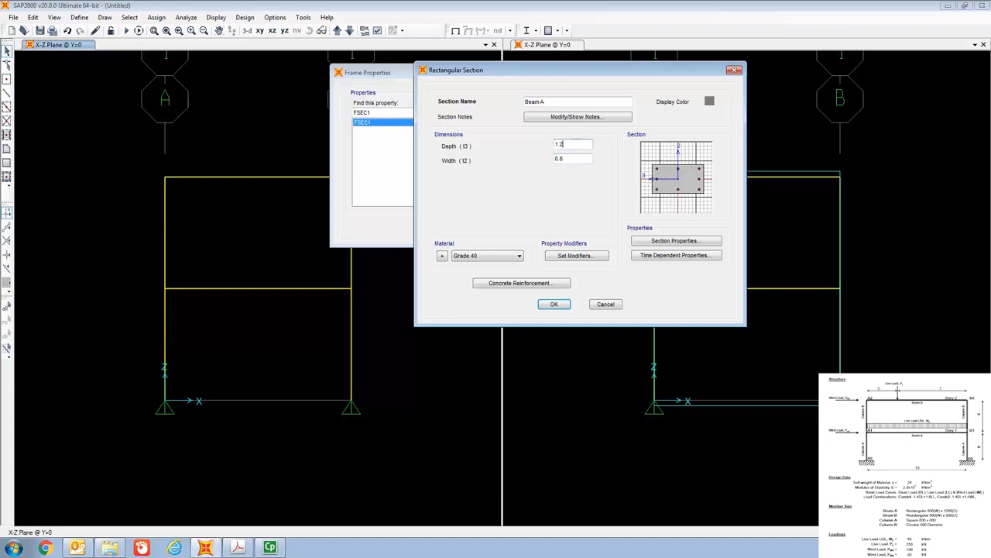
click(493, 261)
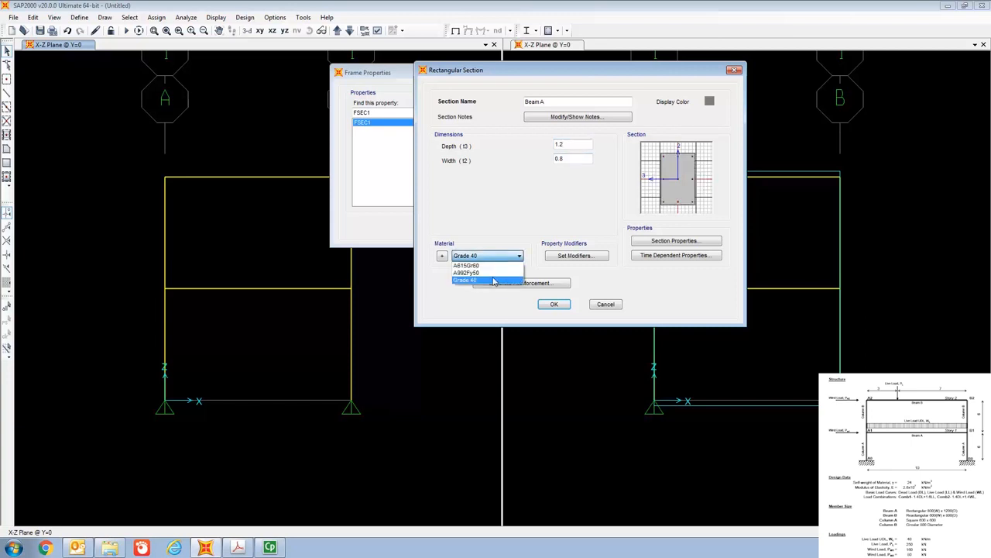
click(496, 281)
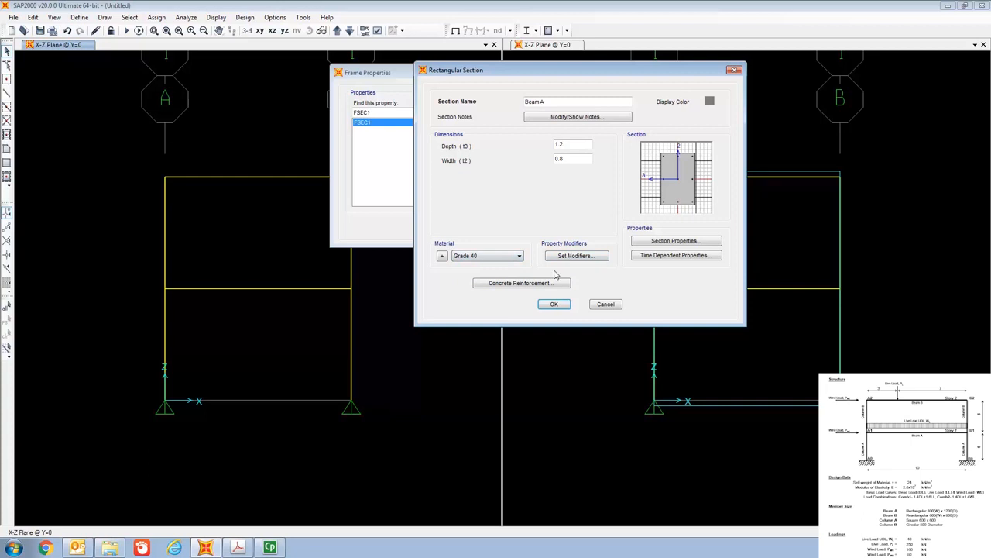
- Set Beam A's concrete reinforcement design type to Beam (M3 Design Only) and accept the section
click(517, 285)
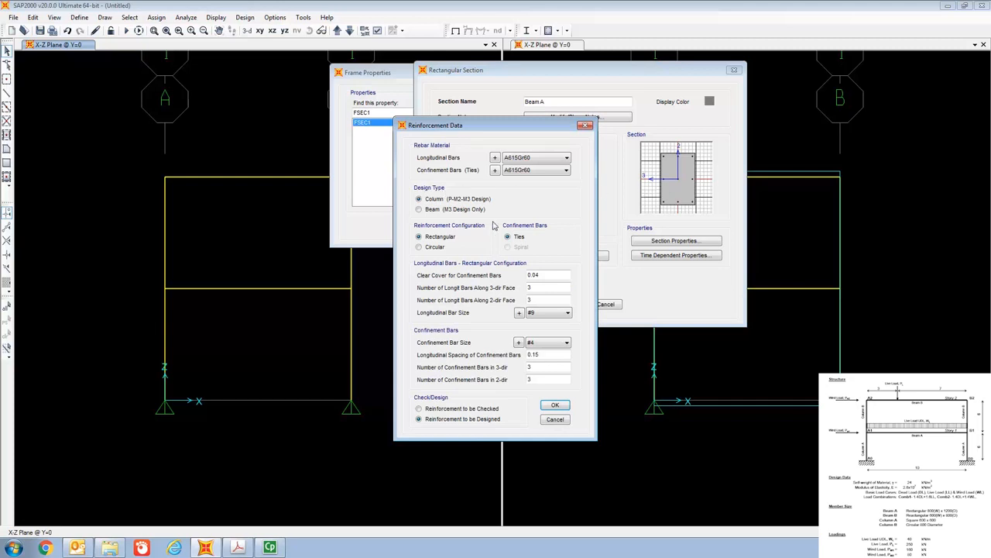
click(419, 210)
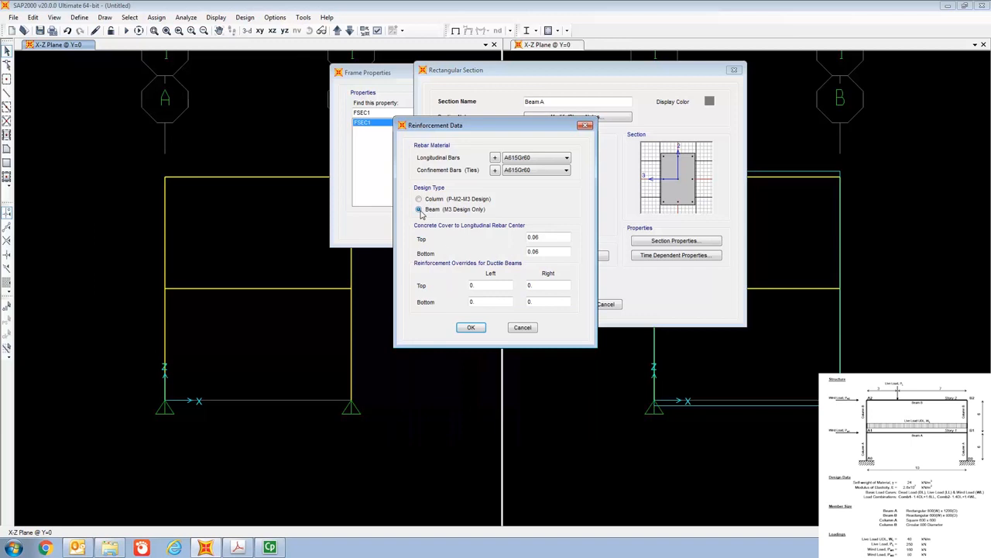
click(474, 328)
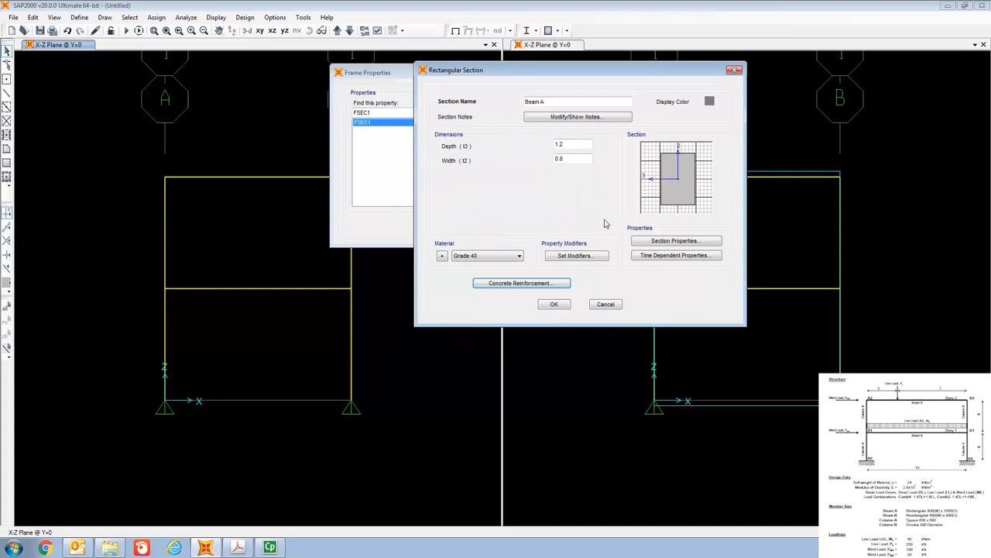
click(565, 306)
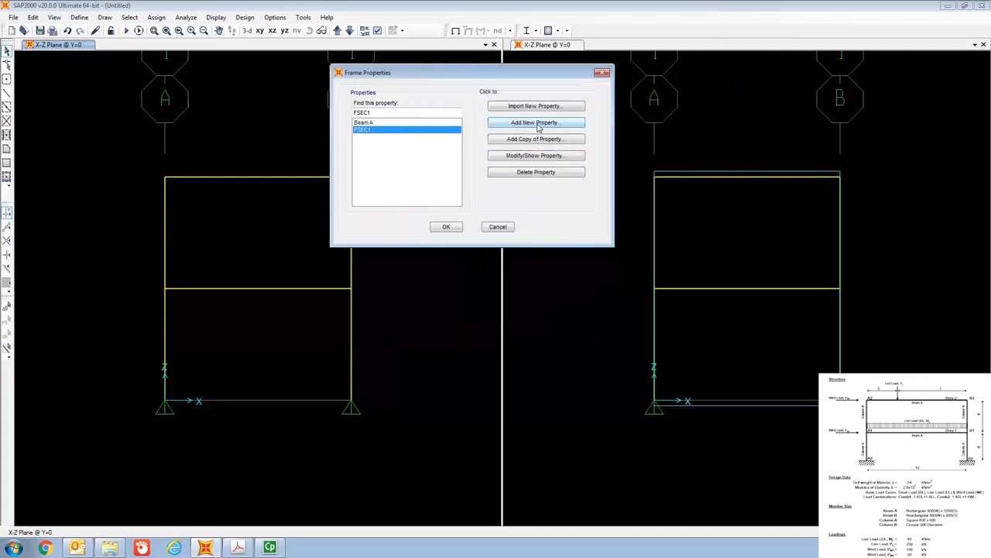
- Add another rectangular concrete frame section and name it Beam B
click(536, 122)
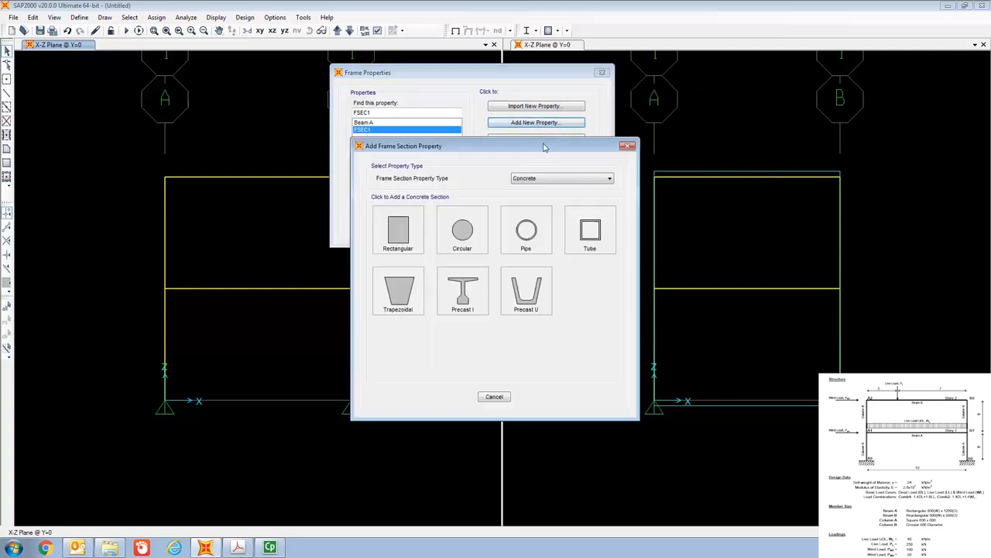
click(414, 237)
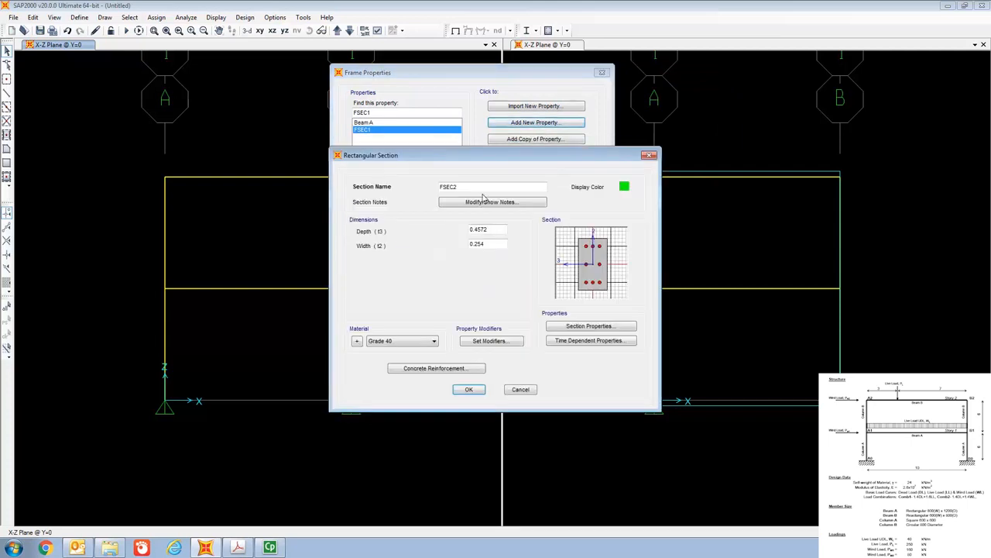
key(BackSpace)
key(BackSpace)
key(BackSpace)
key(BackSpace)
text(Beam B)
- Set Beam B's width to 0.6 and depth to 0.8
click(491, 246)
key(BackSpace)
key(BackSpace)
key(BackSpace)
text(0.6)
click(494, 229)
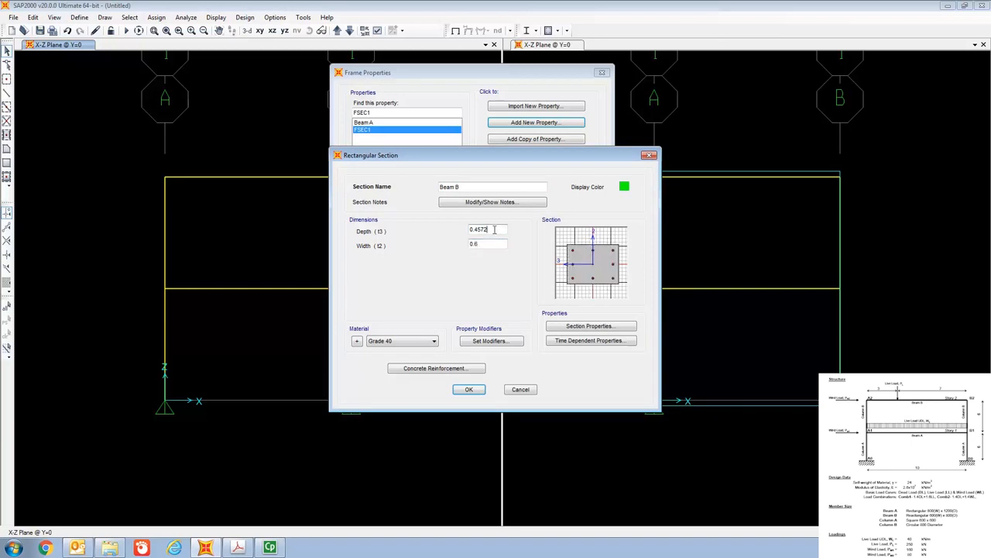
key(BackSpace)
key(BackSpace)
key(BackSpace)
key(BackSpace)
key(BackSpace)
- Set Beam B's concrete reinforcement design type to Beam (M3 Design Only) and accept the section
click(423, 371)
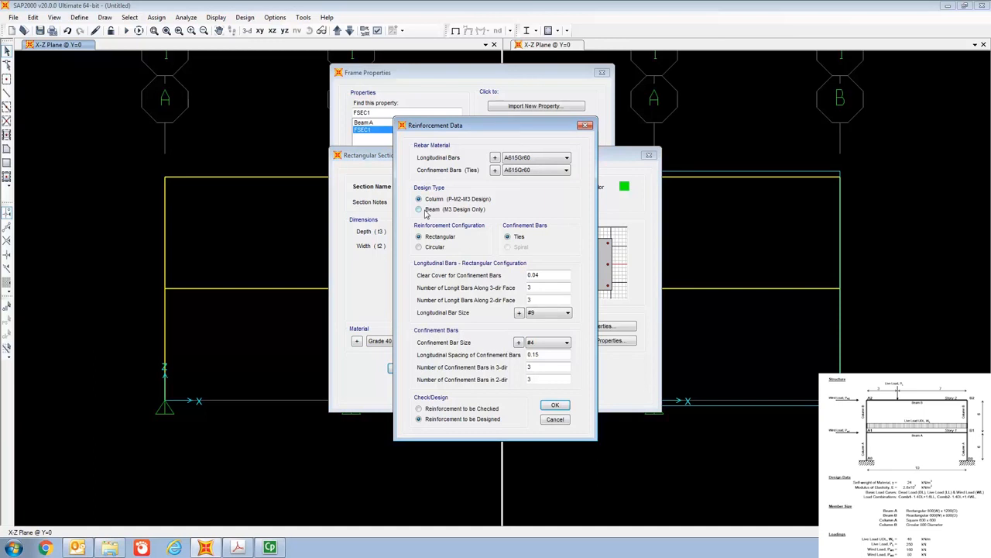
click(423, 213)
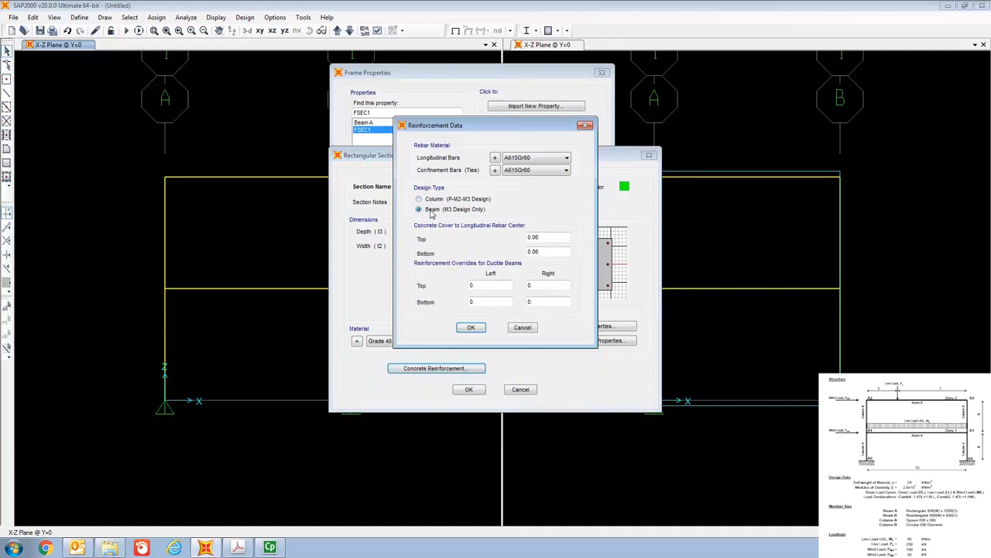
click(471, 328)
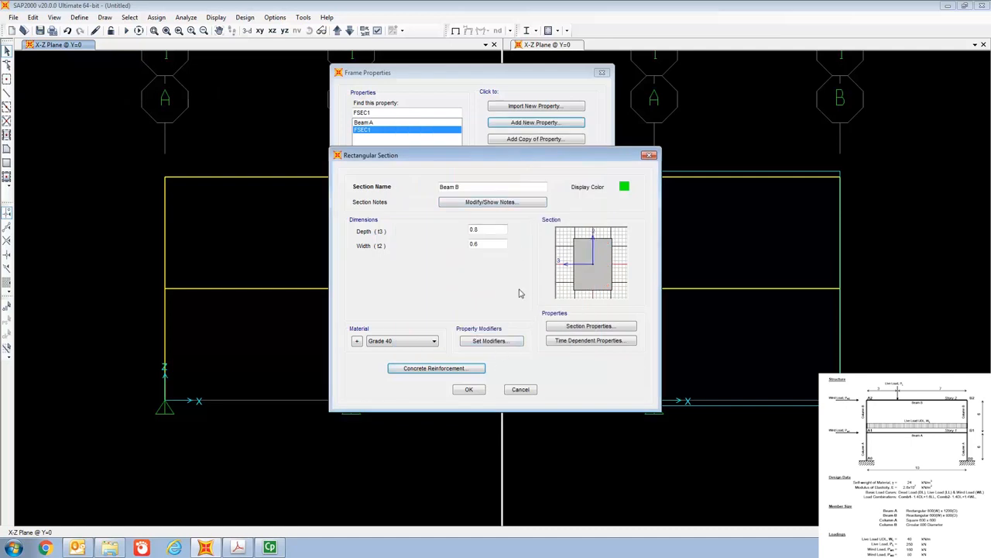
click(480, 392)
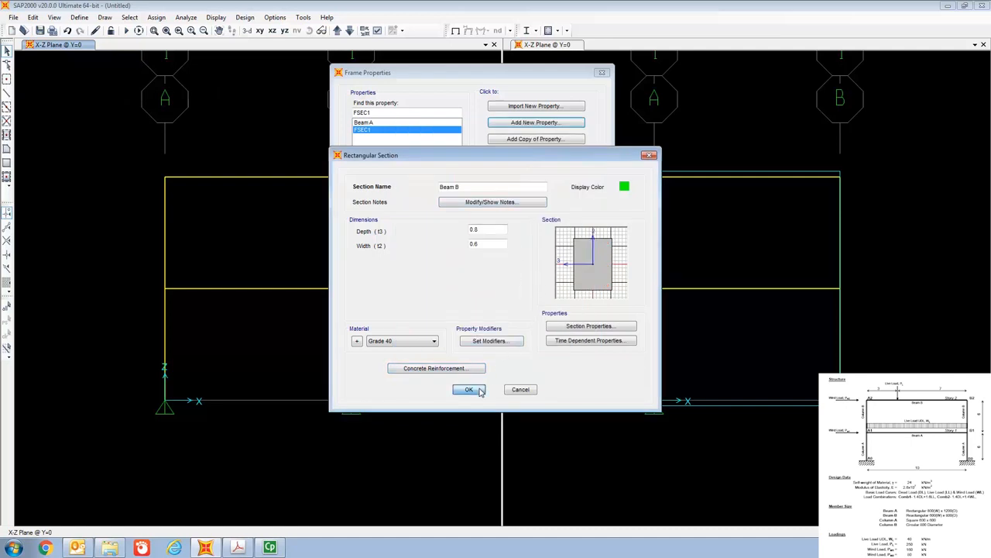
- Add a circular concrete frame section and name it Column B
click(524, 124)
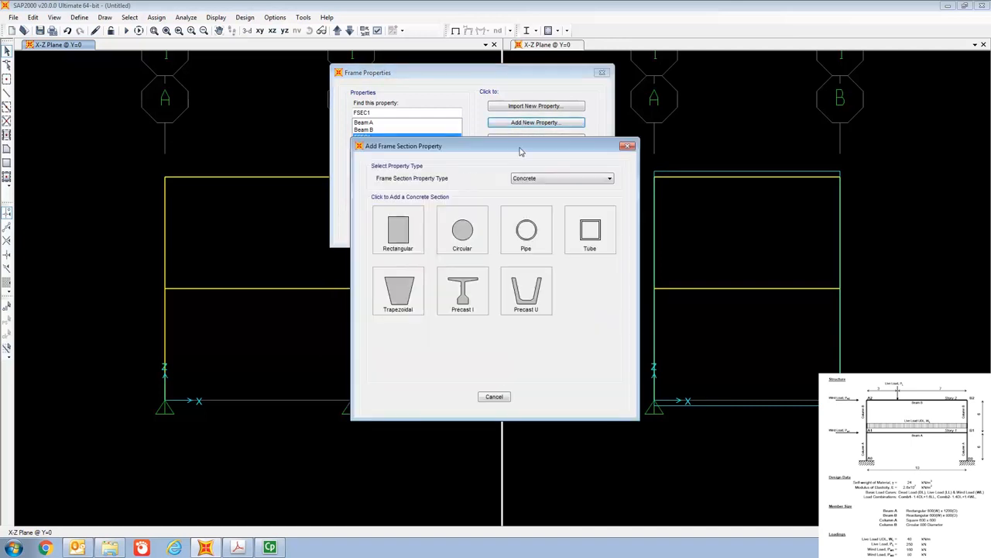
click(475, 243)
click(485, 186)
key(BackSpace)
key(BackSpace)
key(BackSpace)
key(BackSpace)
text(Column B)
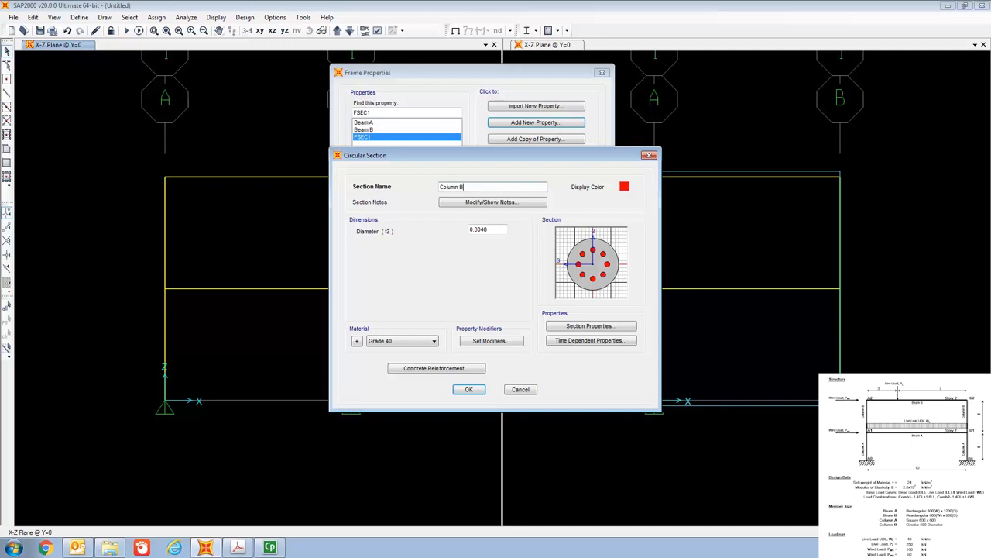
- Enter Column B's diameter from the exercise sheet, accept its reinforcement data with the Column design type, and accept the section
click(488, 230)
key(BackSpace)
key(BackSpace)
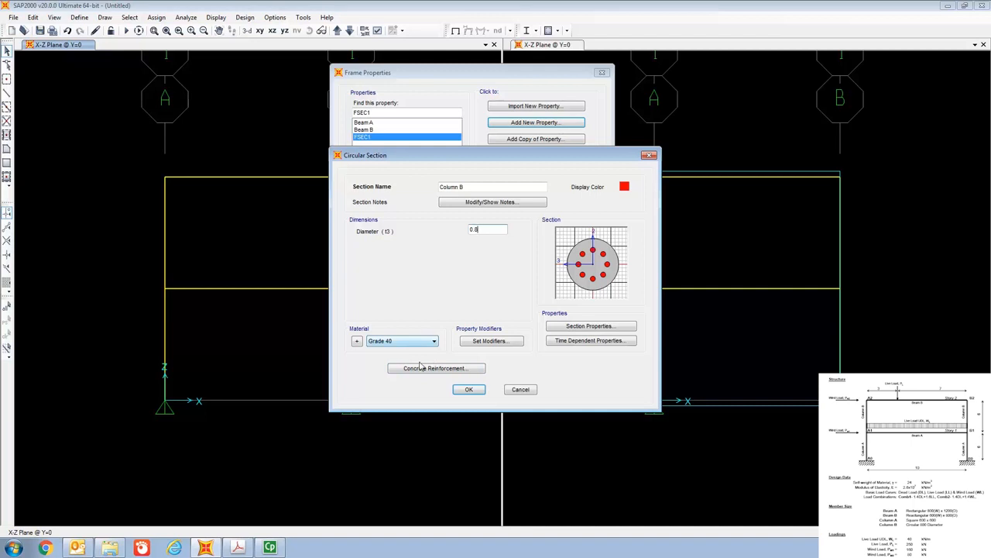
click(448, 369)
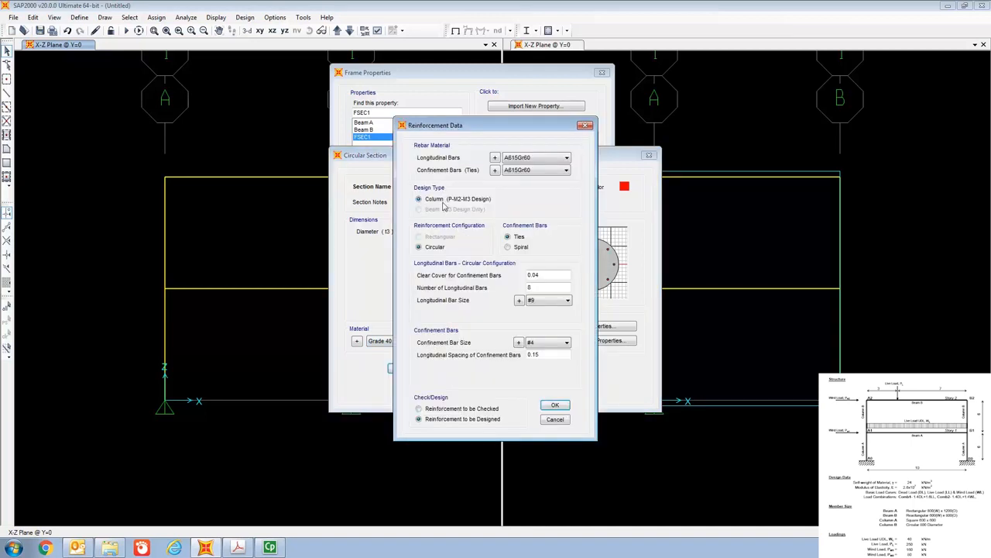
click(555, 407)
click(475, 392)
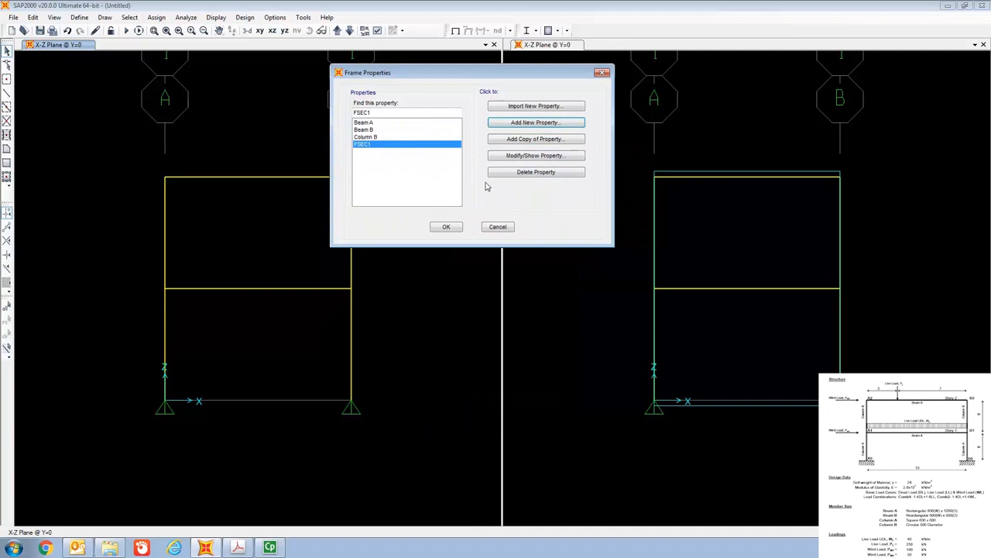
- Add a rectangular concrete frame section and name it Column A
click(531, 125)
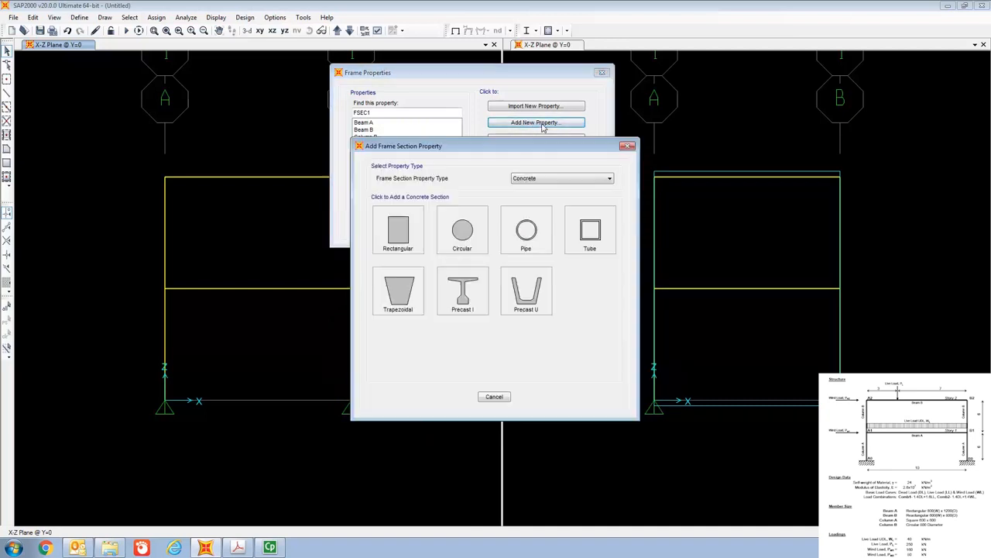
click(414, 246)
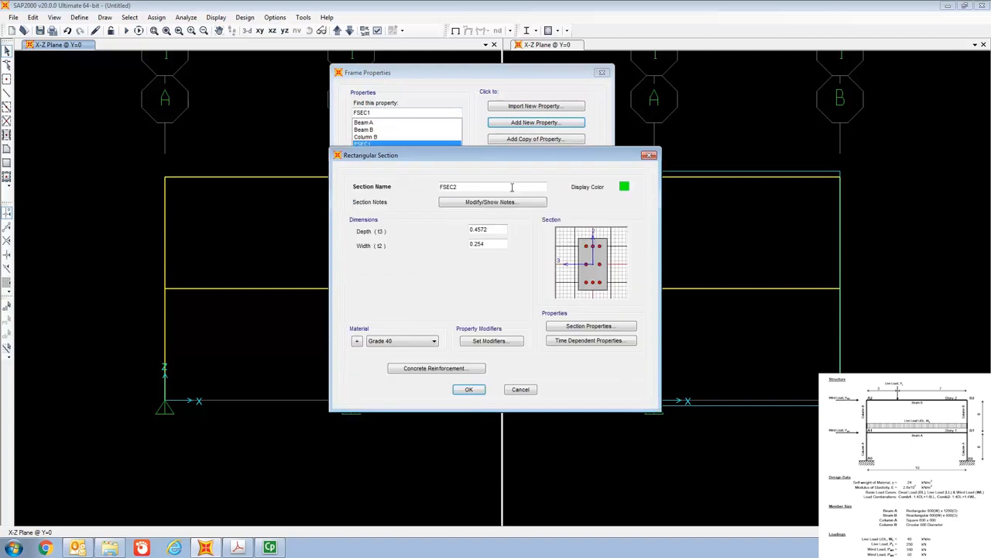
key(BackSpace)
key(BackSpace)
key(BackSpace)
key(BackSpace)
text(Column)
- Set both the depth and the width of Column A to 0.6
click(502, 230)
key(BackSpace)
key(BackSpace)
key(BackSpace)
key(BackSpace)
key(BackSpace)
click(500, 246)
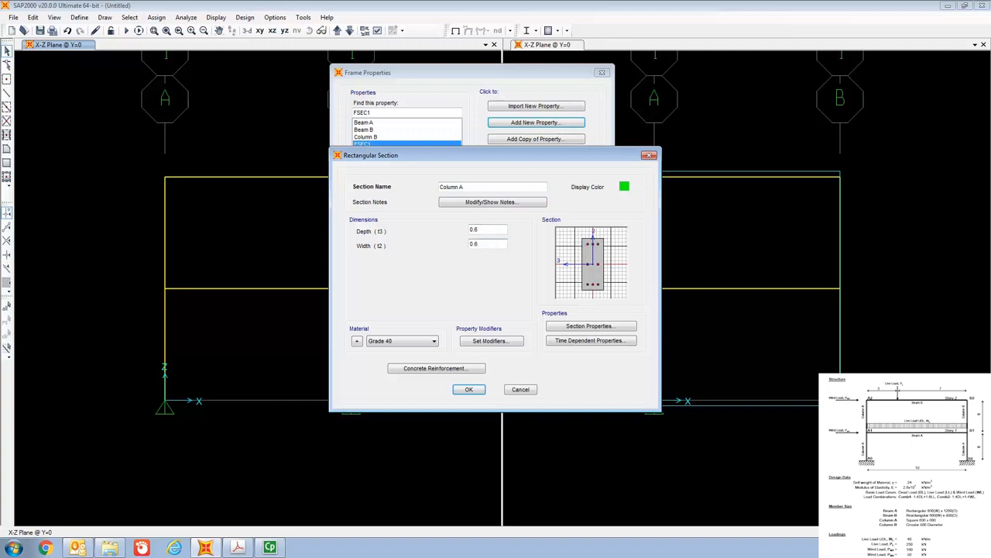
- Check Column A's reinforcement design type, then accept the section and the frame property definitions
click(437, 368)
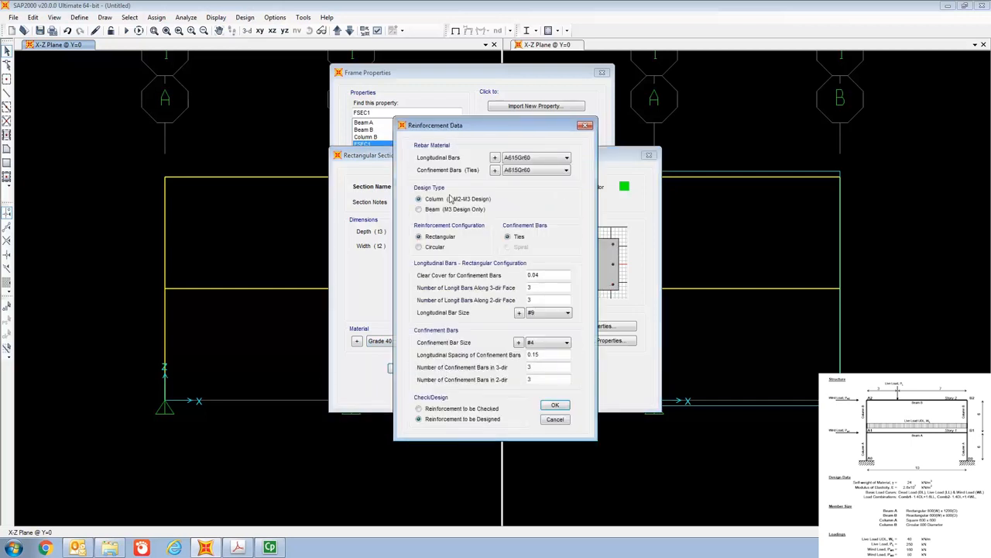
click(563, 419)
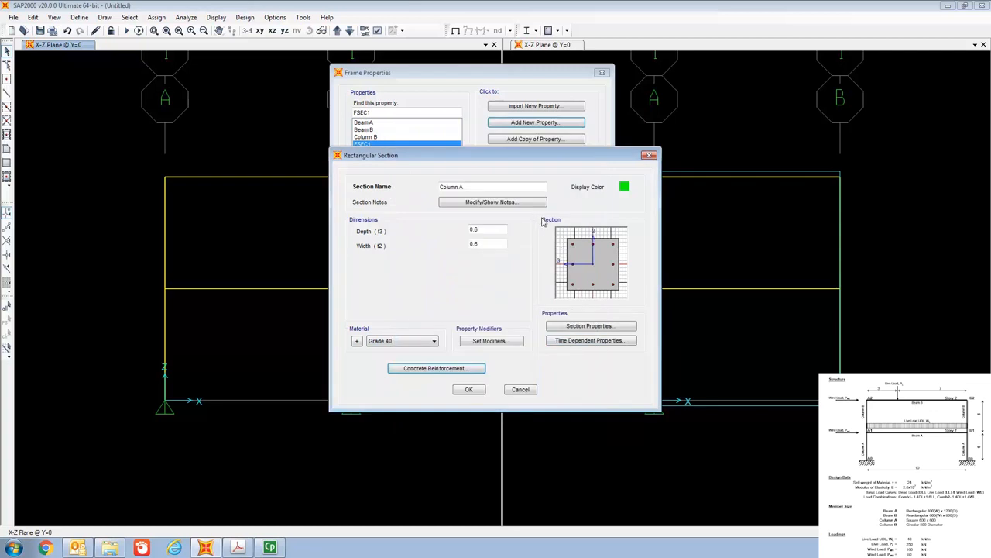
click(469, 390)
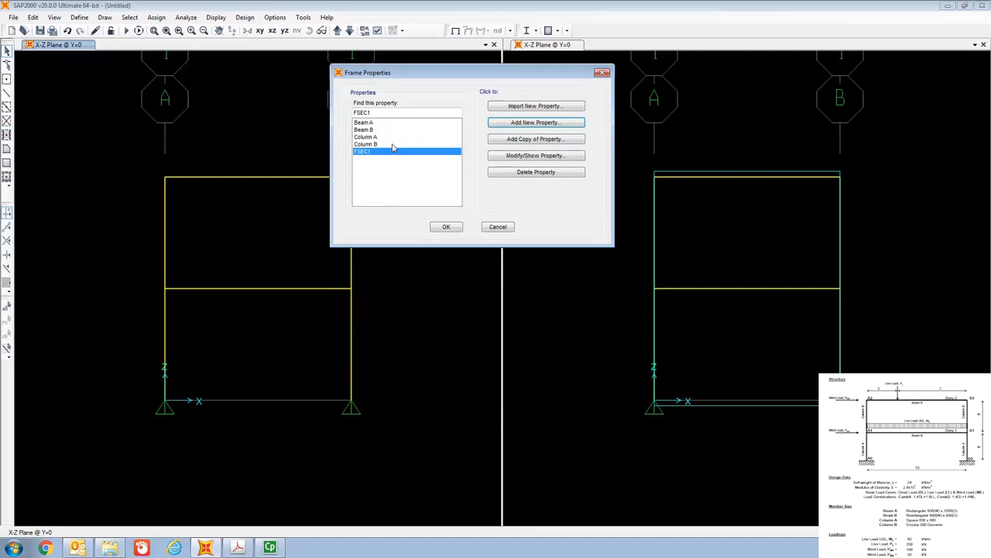
click(448, 226)
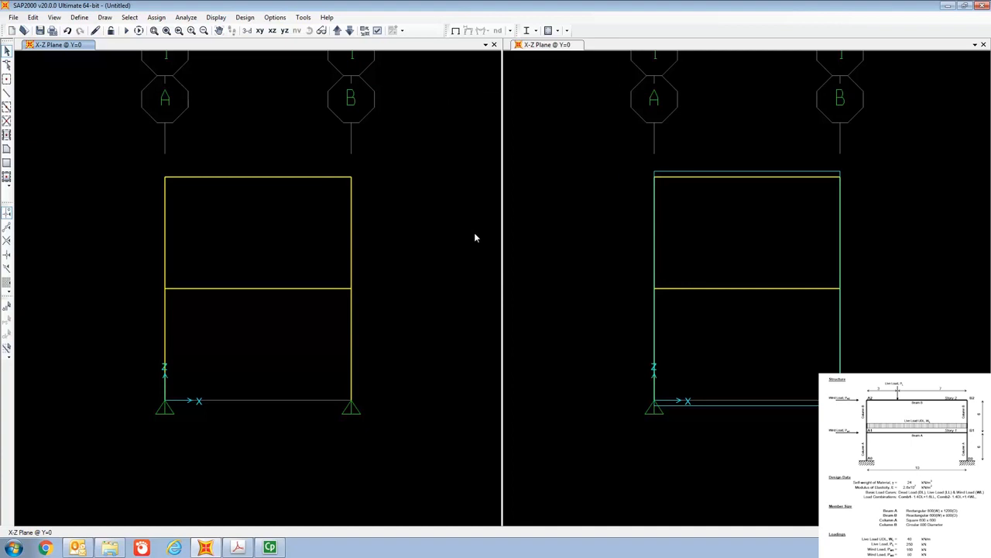
- Assign the Beam B section property to the frame's upper beam through its line information
right_click(261, 178)
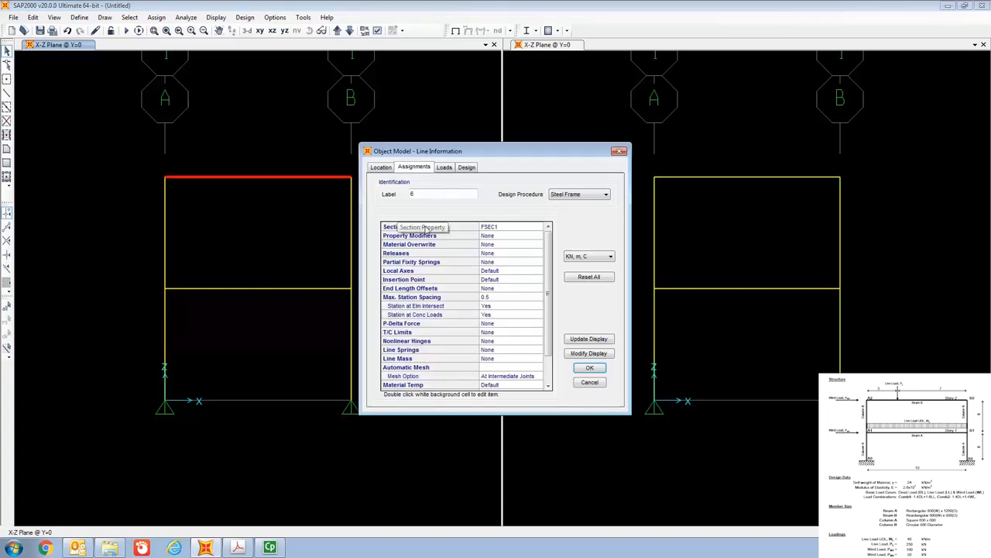
double_click(512, 227)
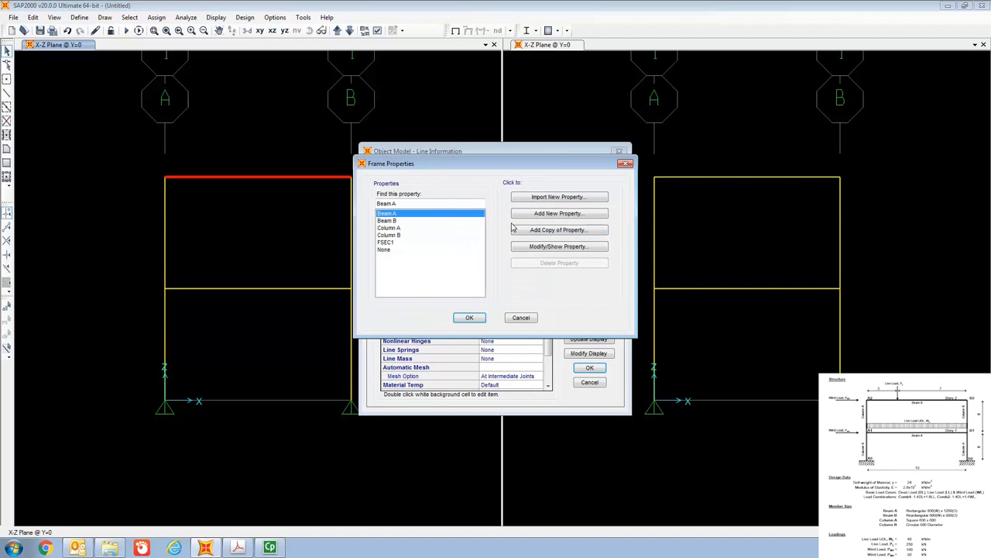
click(392, 221)
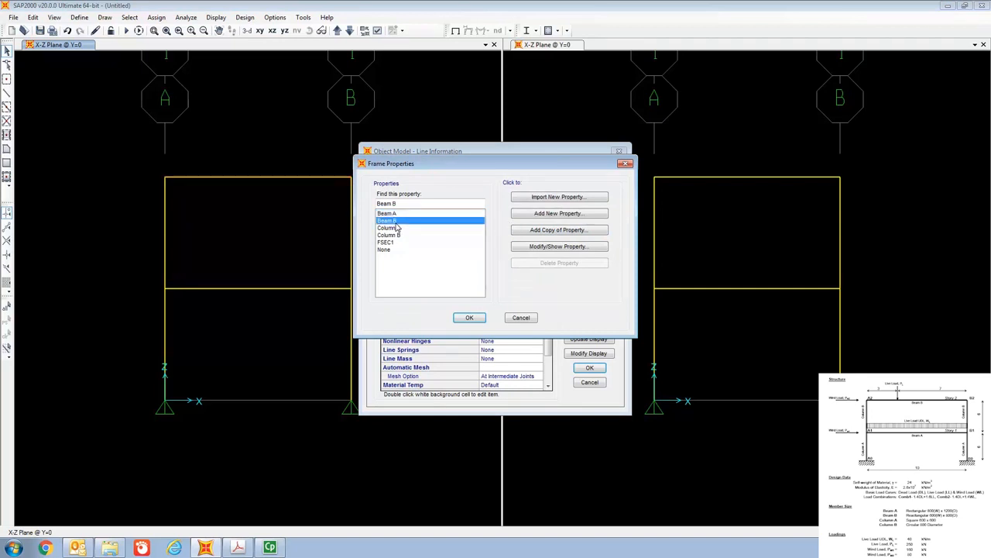
click(470, 318)
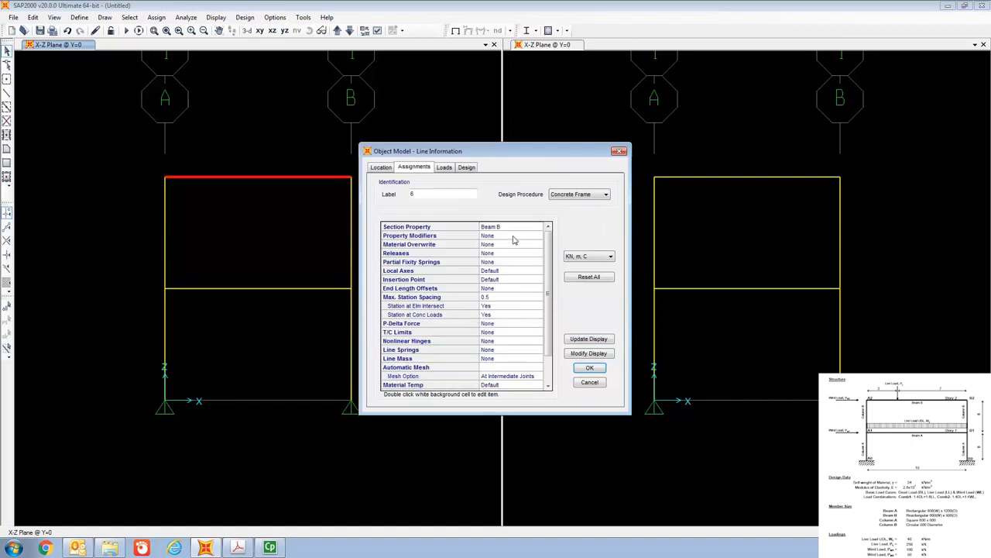
click(590, 368)
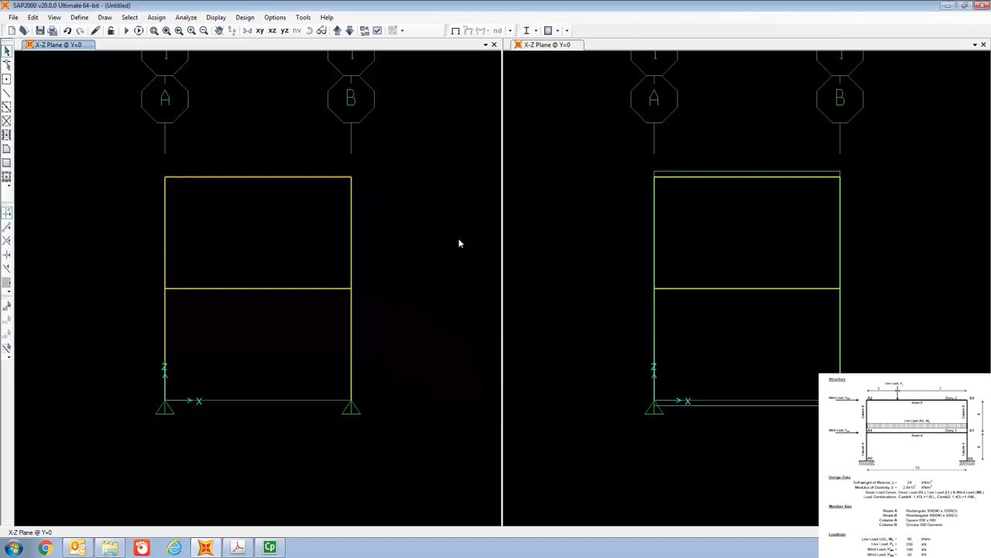
- Assign the Beam A section property to the frame's lower beam through its line information
right_click(285, 291)
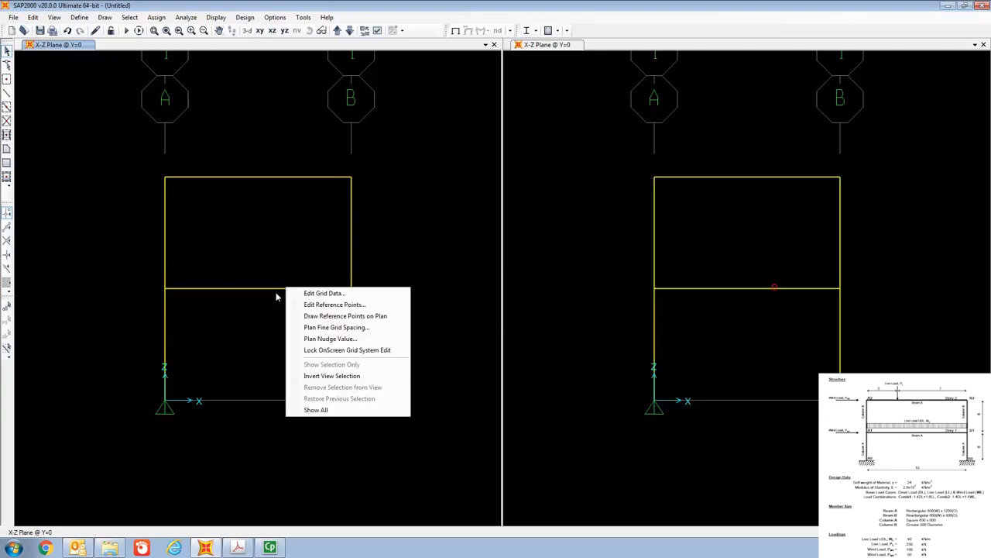
right_click(276, 290)
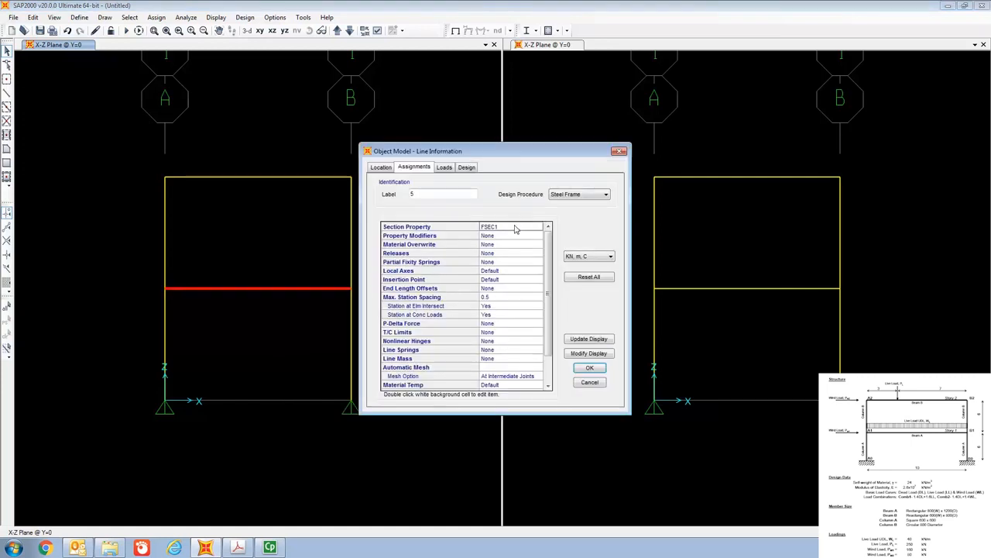
double_click(515, 227)
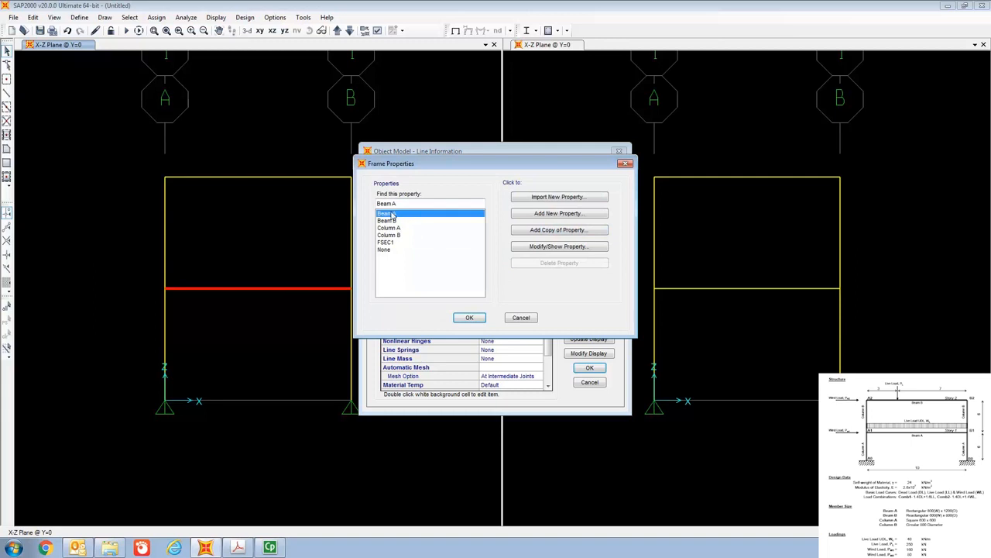
click(469, 318)
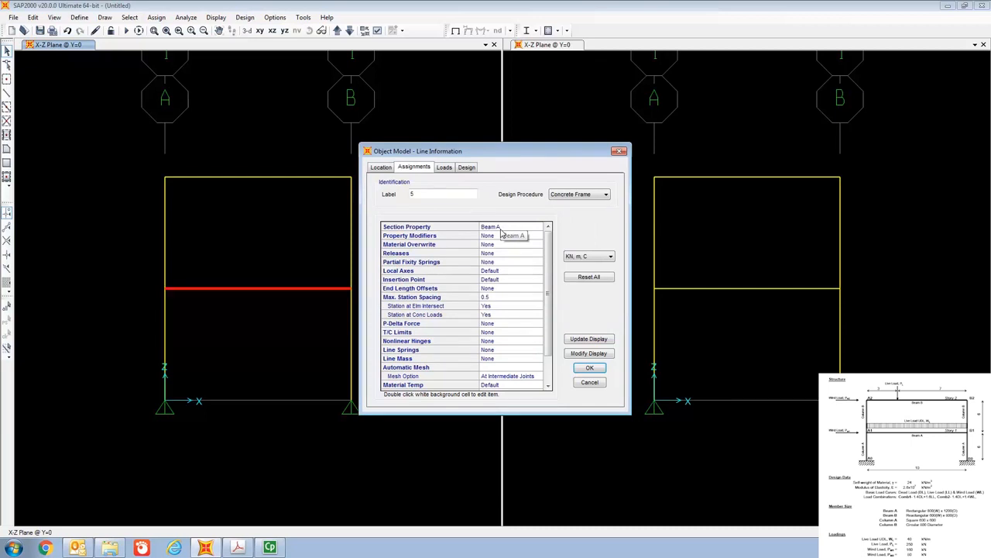
click(595, 371)
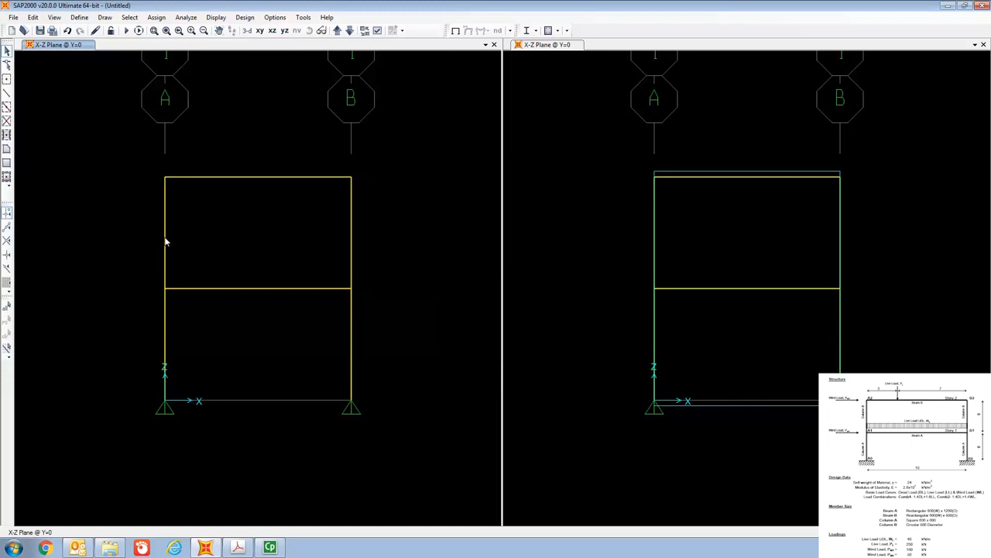
- Assign the Column B section property to the upper-story column on grid line A
right_click(165, 242)
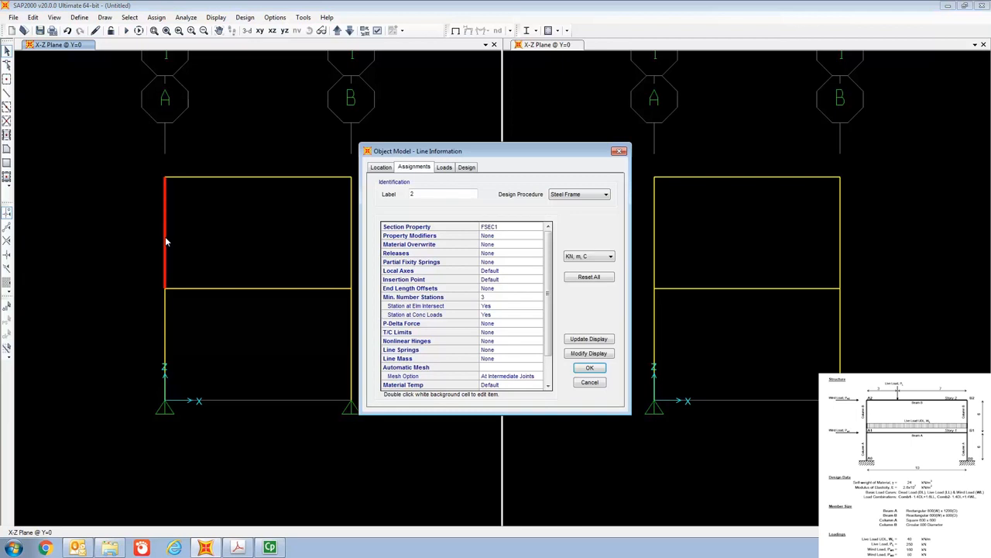
double_click(481, 228)
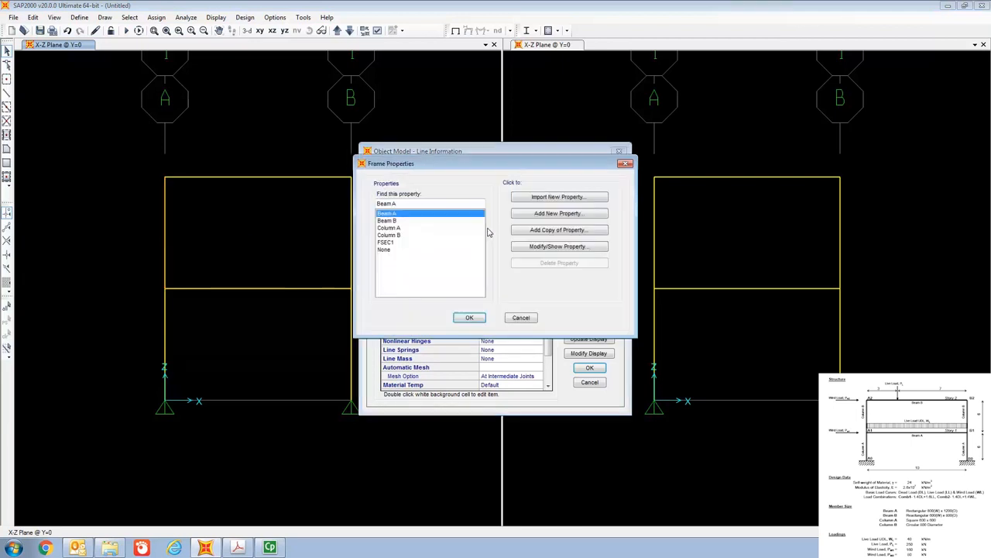
click(405, 236)
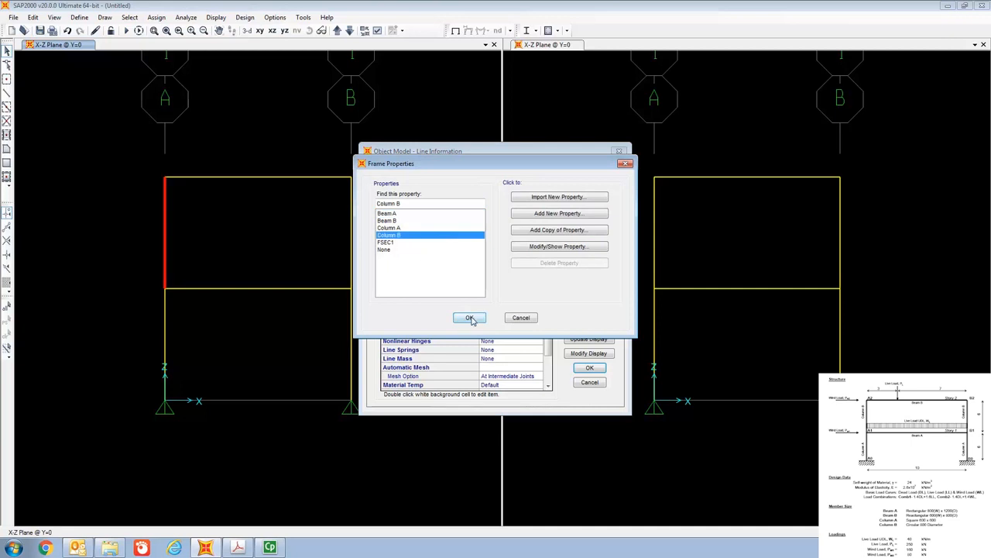
click(470, 317)
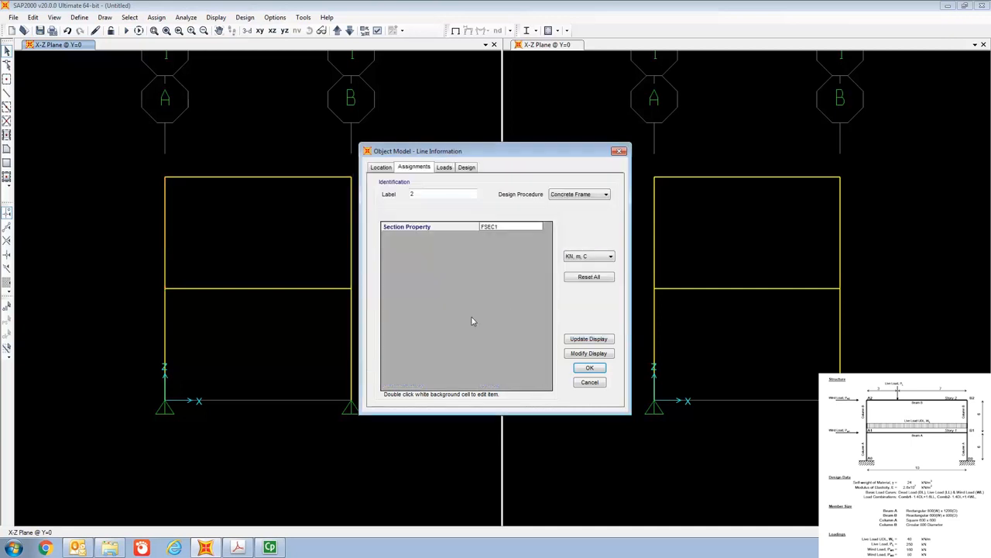
click(591, 369)
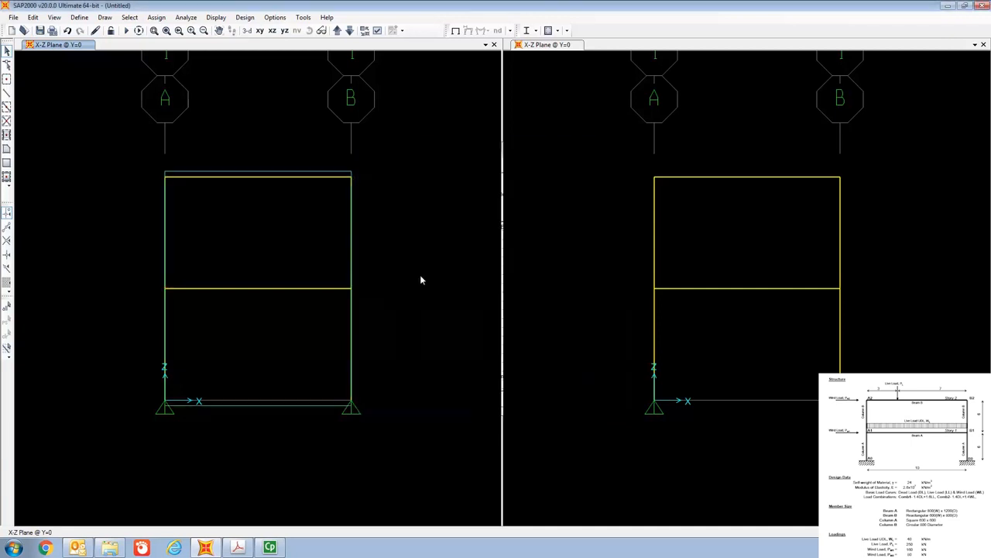
- Assign the Column B section property to the upper-story column on grid line B
right_click(351, 242)
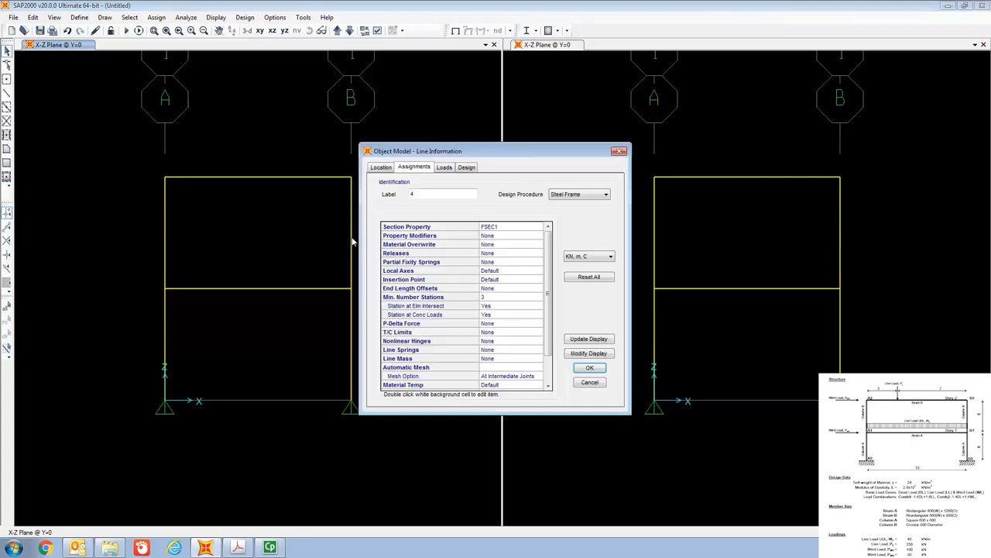
double_click(495, 227)
click(392, 235)
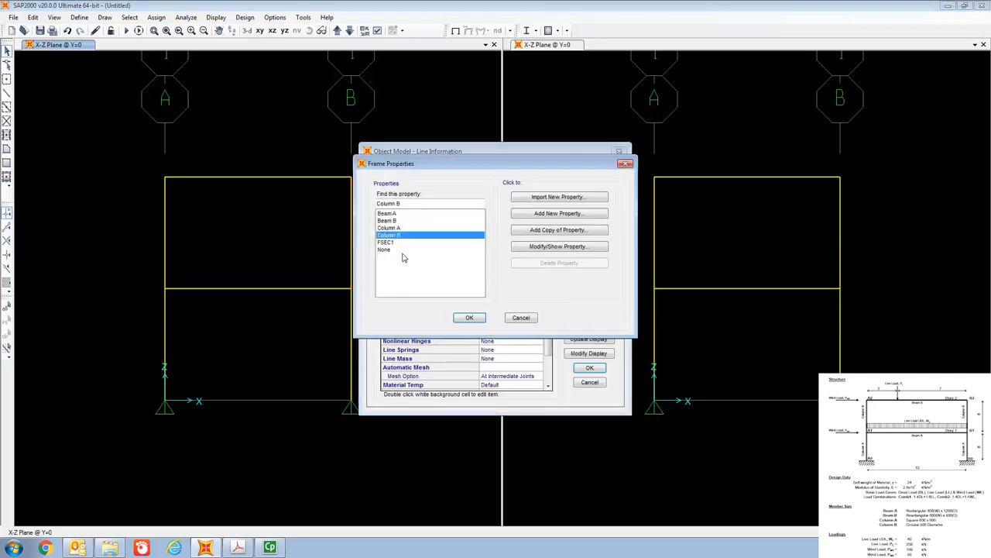
click(469, 317)
click(588, 368)
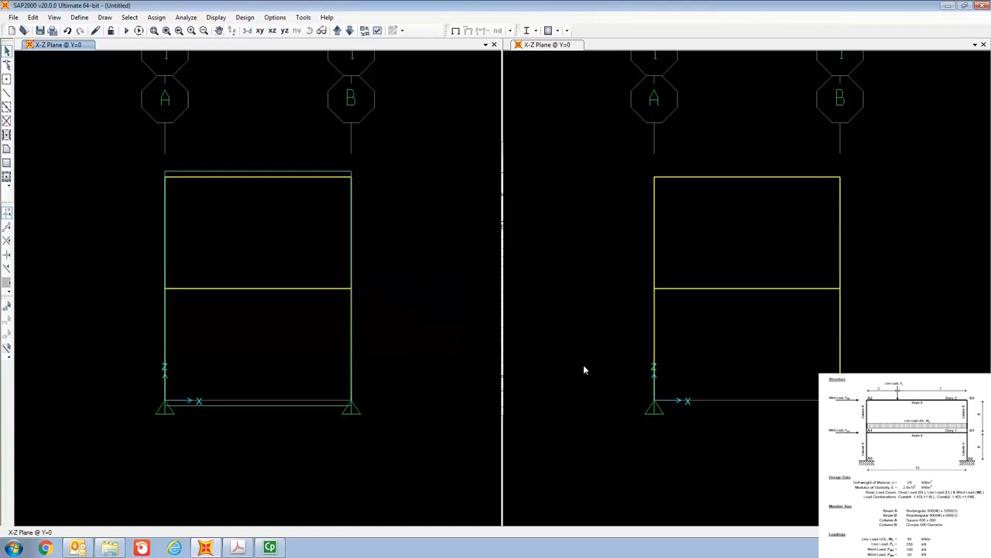
- Assign the Column A section property to the lower-story column on grid line A
right_click(165, 350)
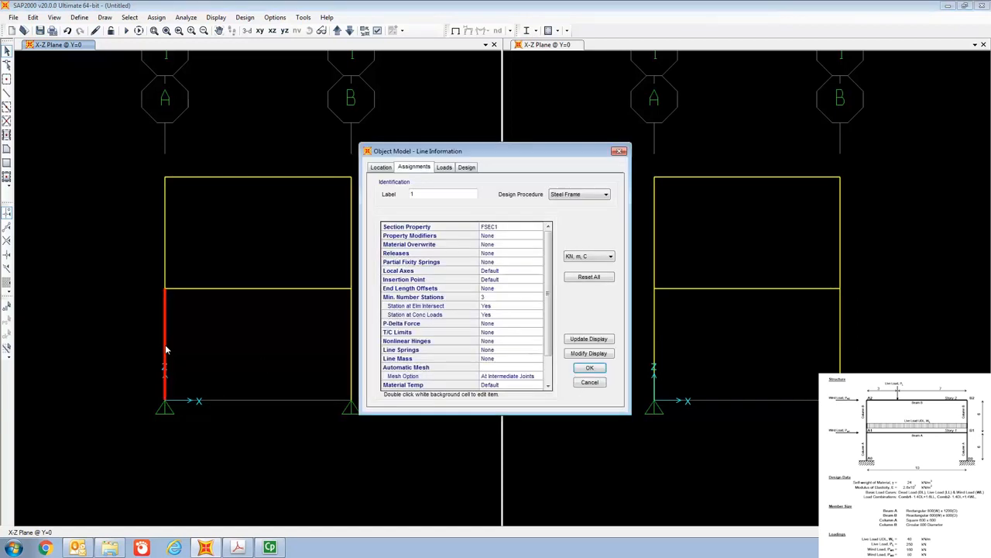
double_click(497, 226)
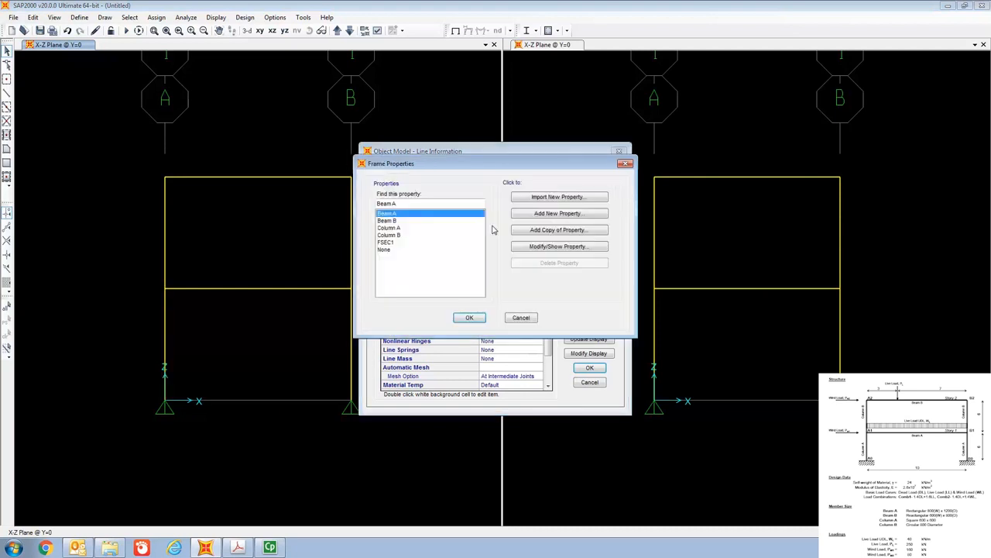
click(409, 228)
click(469, 318)
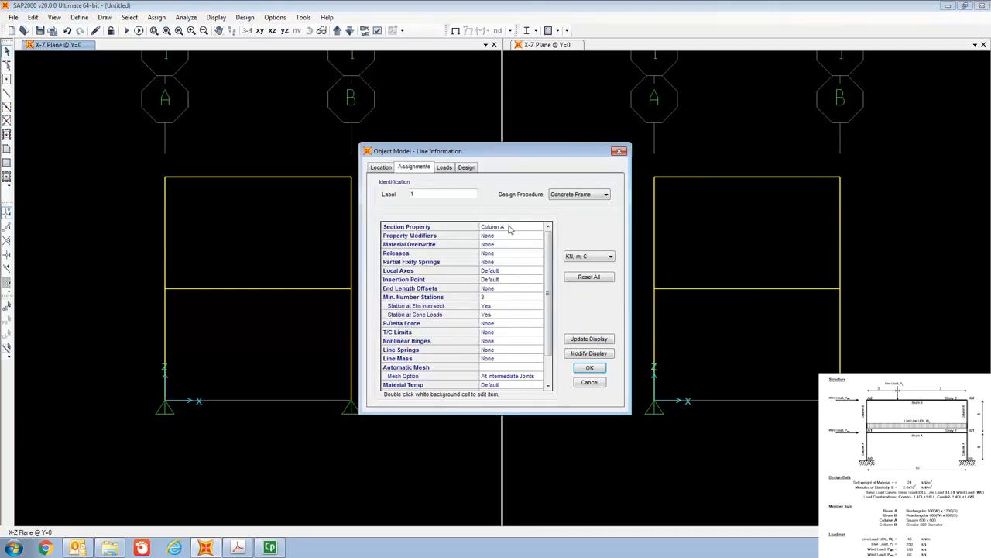
click(588, 369)
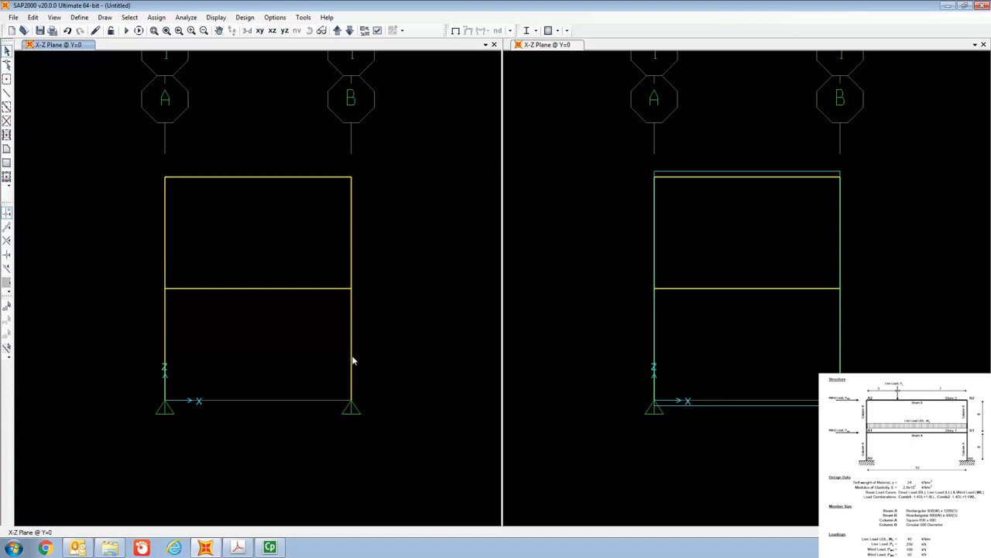
- Assign the Column A section property to the lower-story column on grid line B
right_click(353, 360)
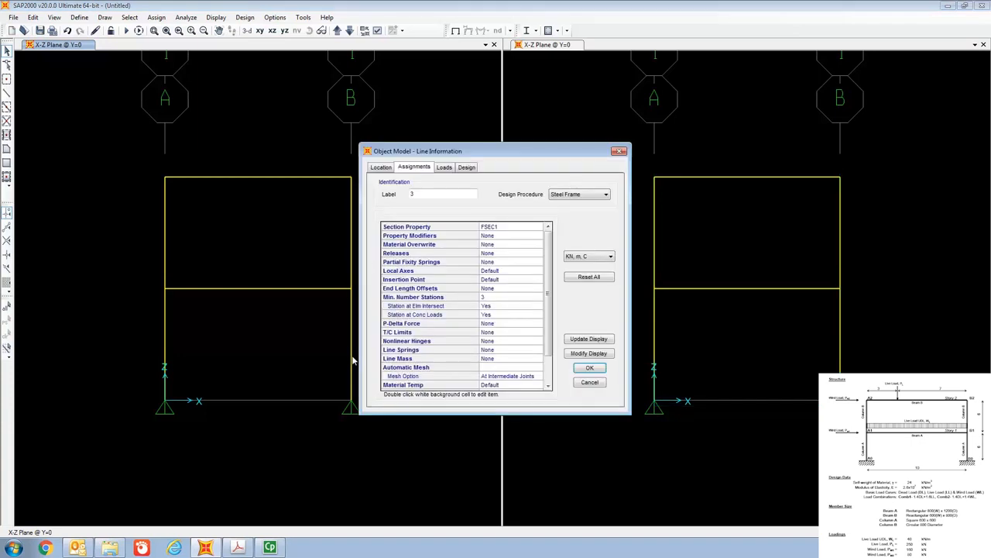
double_click(515, 227)
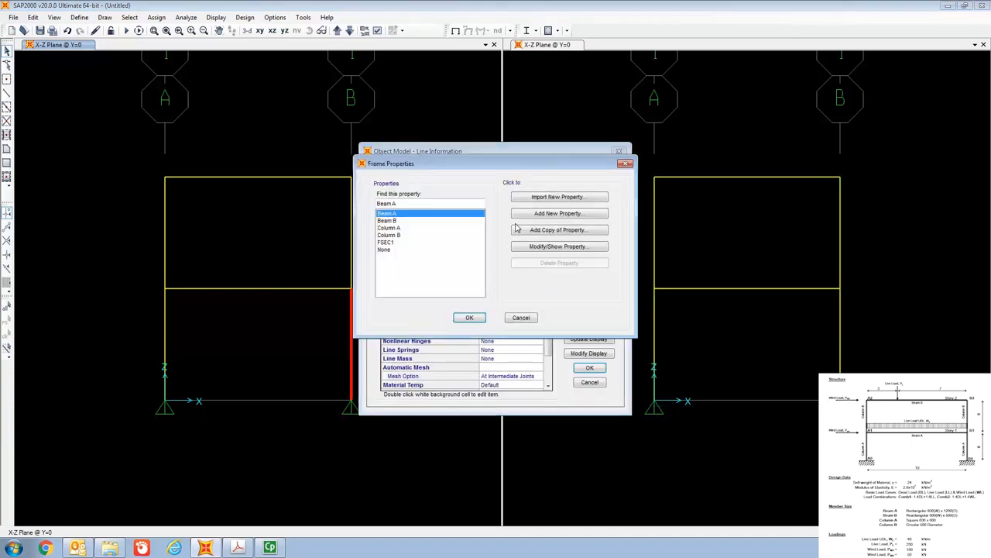
click(399, 228)
click(468, 317)
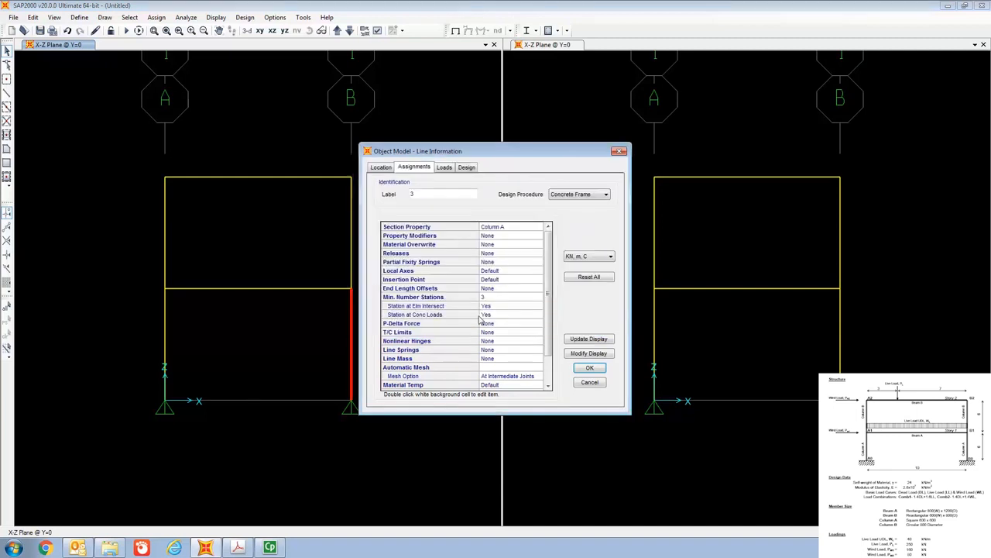
click(598, 369)
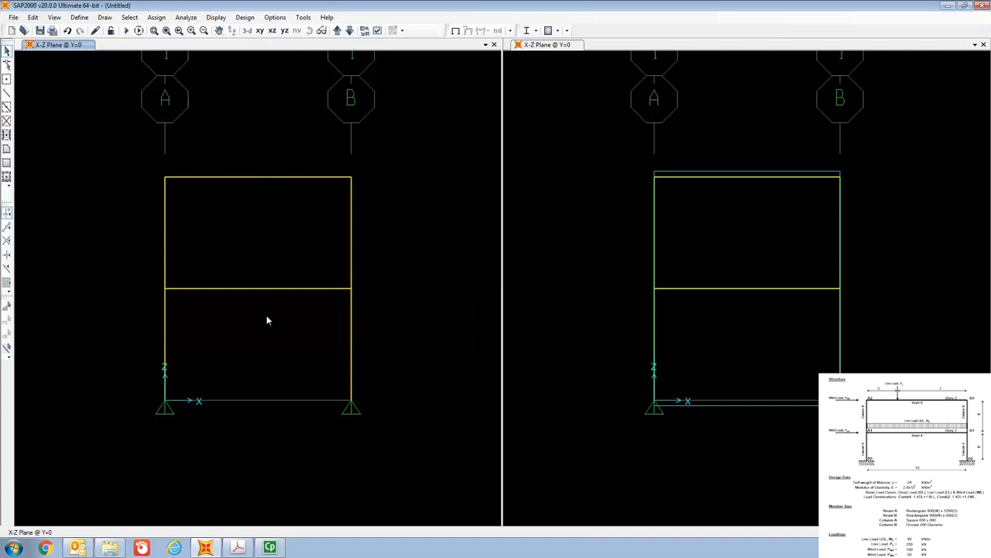
- Set the view type to Extrude in the display options so the members show their sections
click(54, 17)
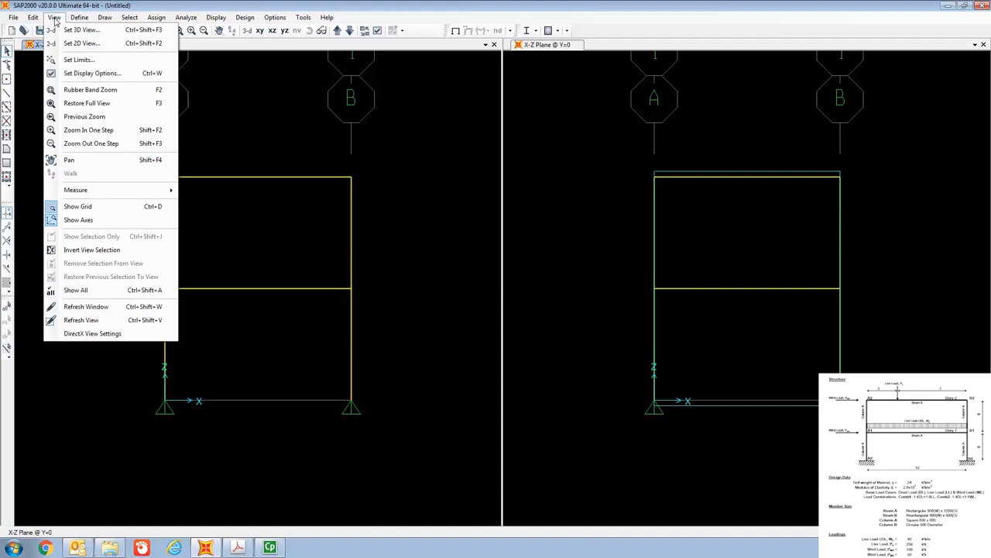
click(87, 74)
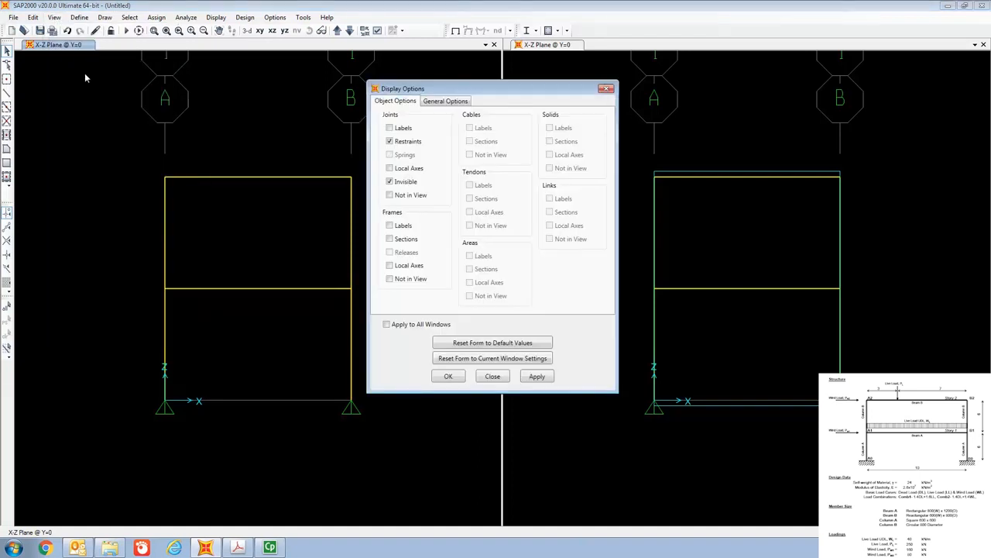
click(447, 102)
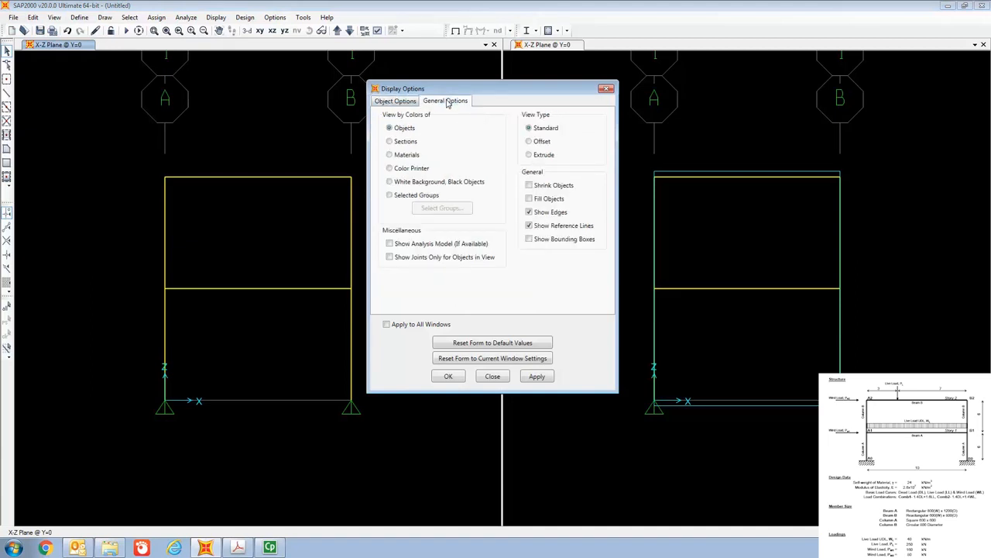
click(530, 156)
click(448, 378)
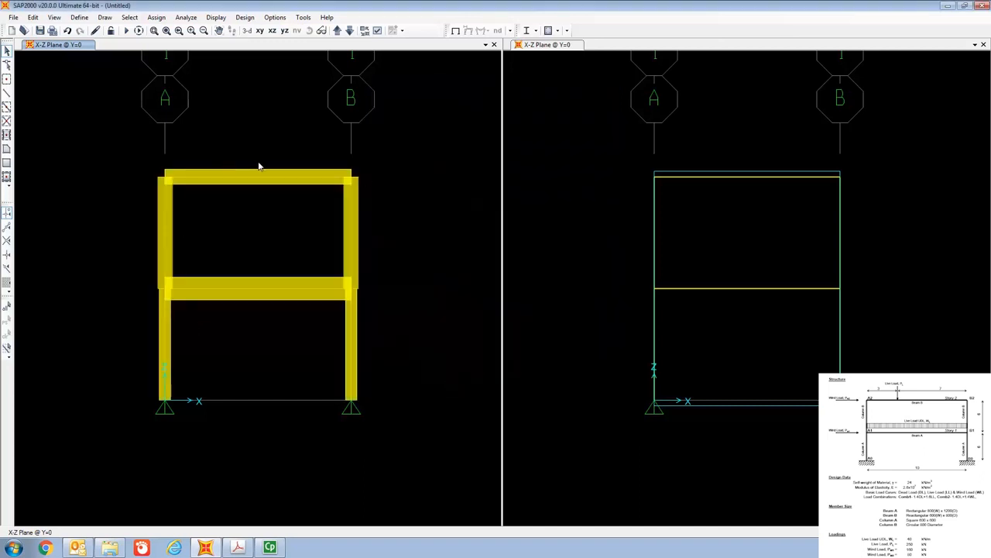
- Examine the extruded beam and column sections in 3D from several angles, then restore the X-Z plane view
click(247, 31)
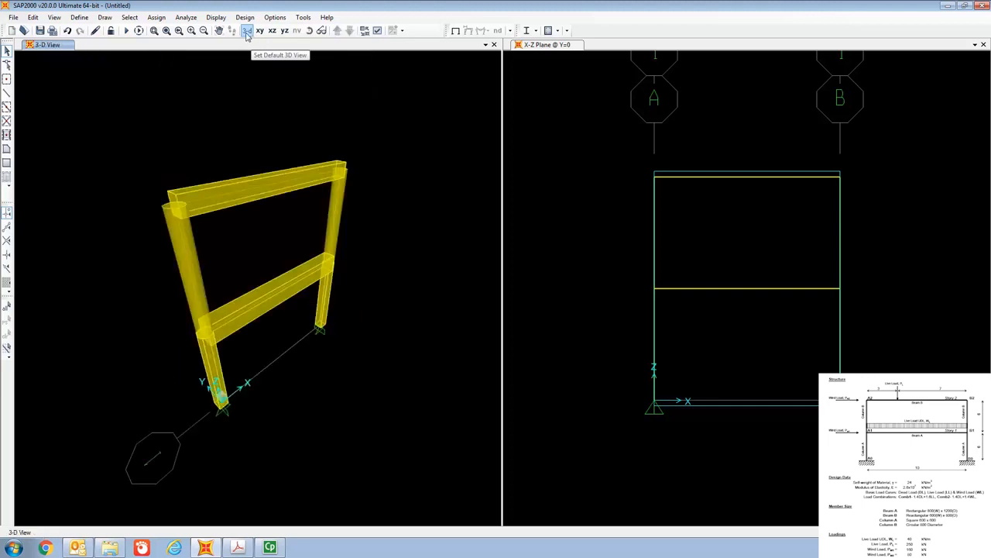
click(310, 33)
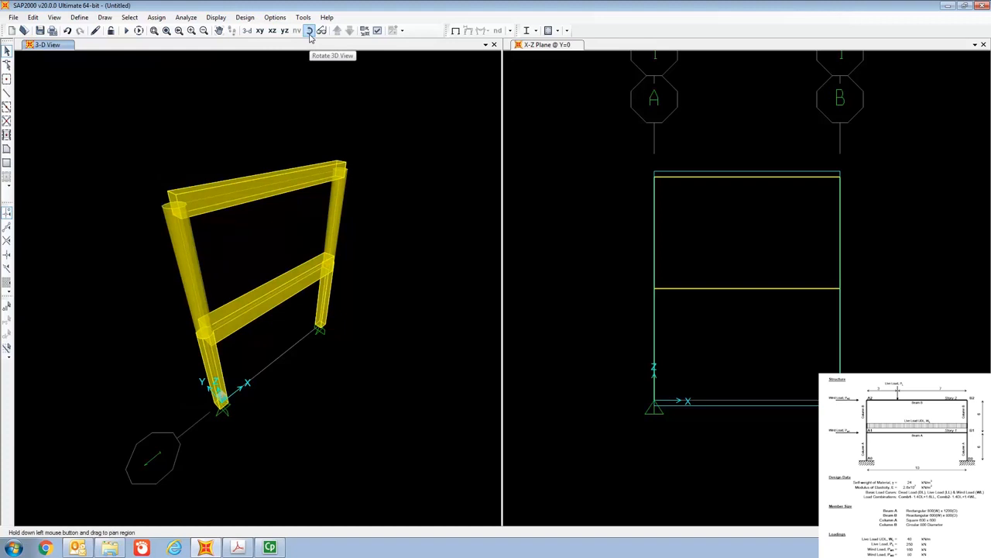
drag(241, 139, 230, 168)
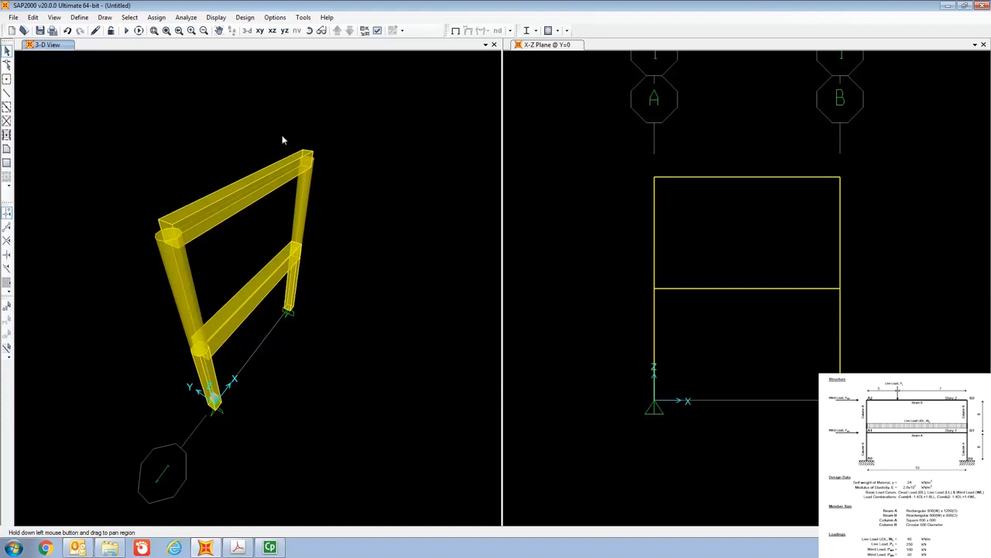
click(309, 30)
drag(222, 250, 193, 215)
scroll(237, 295, up, 4)
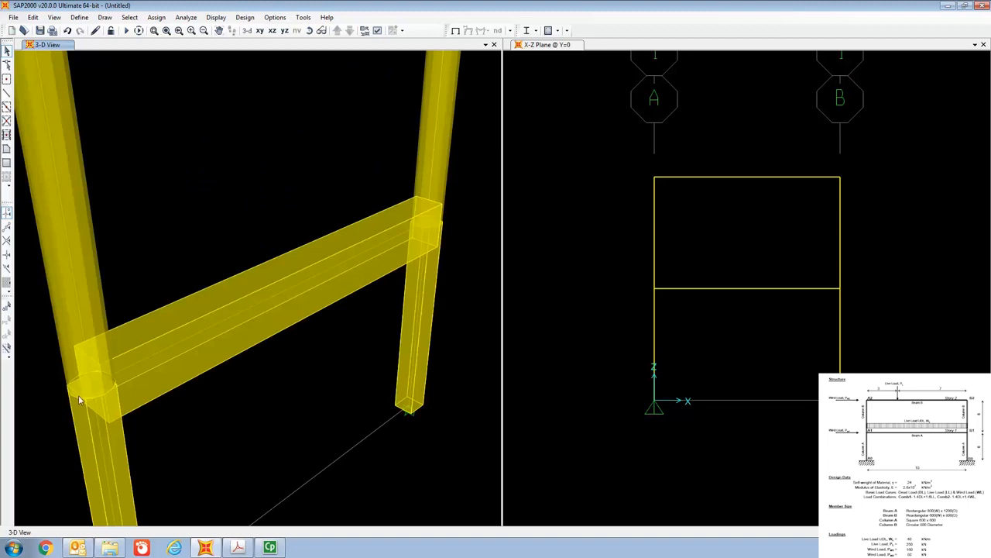
click(311, 30)
drag(370, 162, 365, 184)
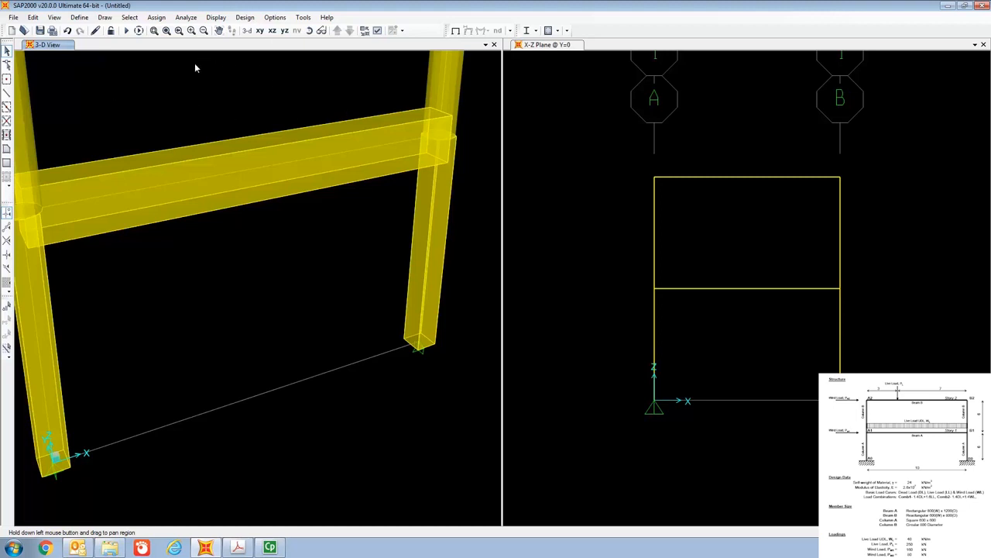
click(272, 30)
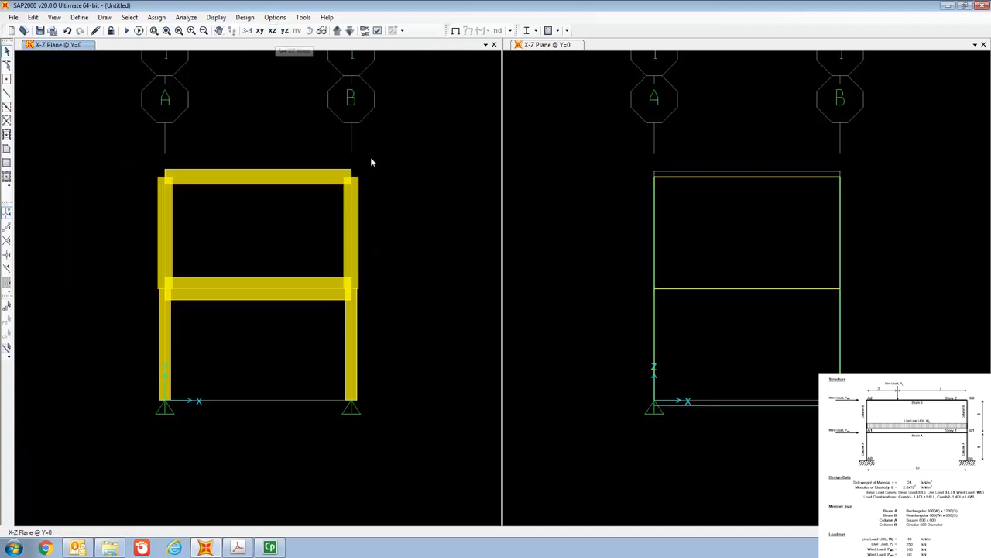
- Assign fixed joint restraints to the two column base joints at grid lines A and B
click(637, 47)
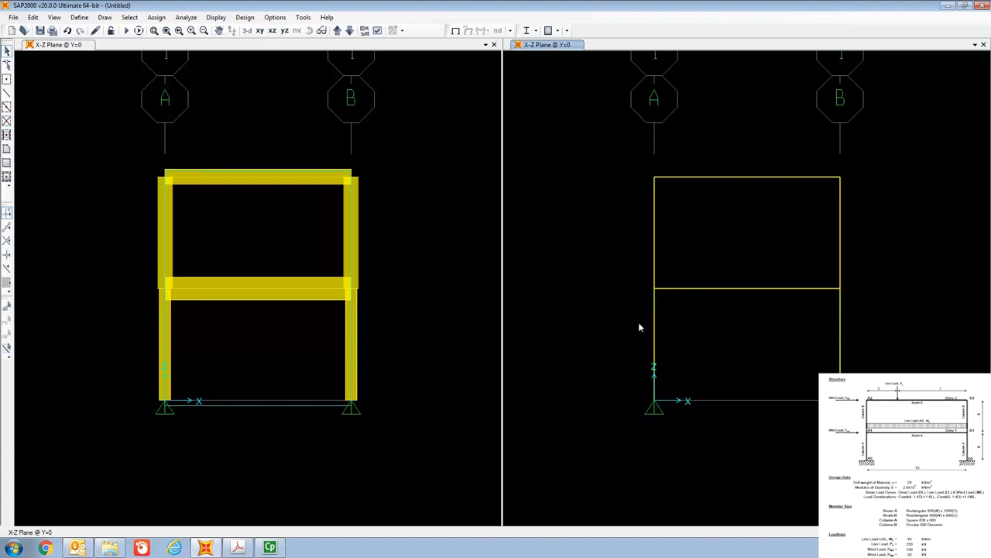
click(658, 405)
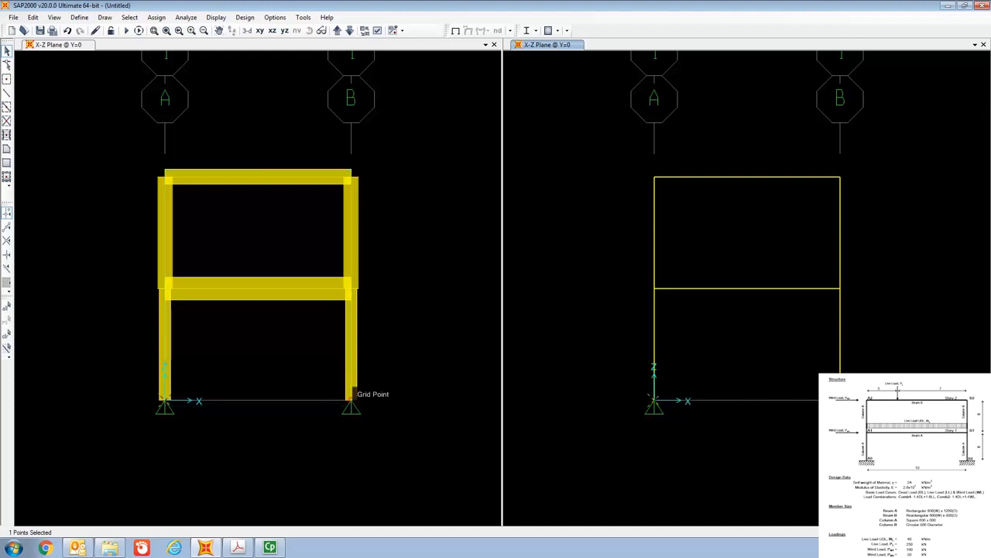
click(350, 399)
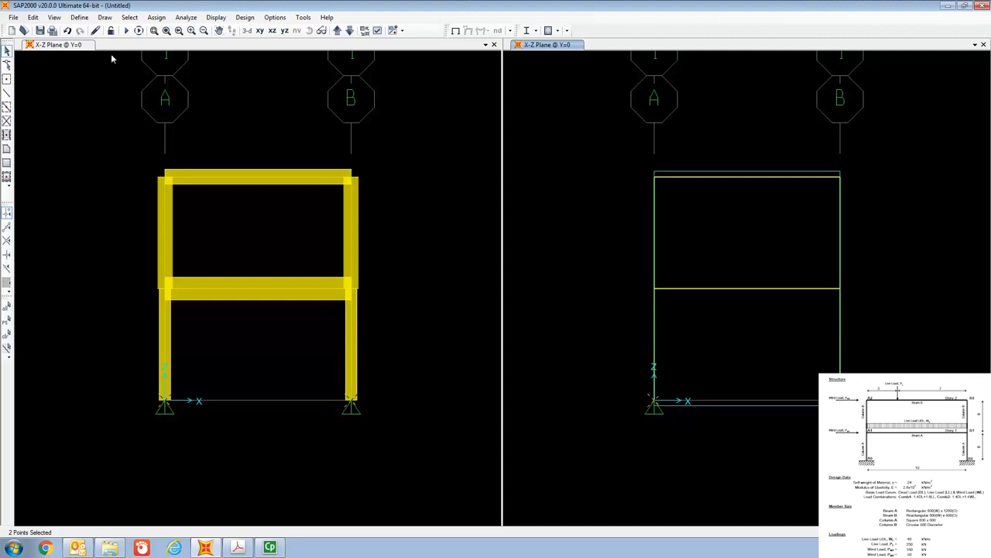
click(161, 18)
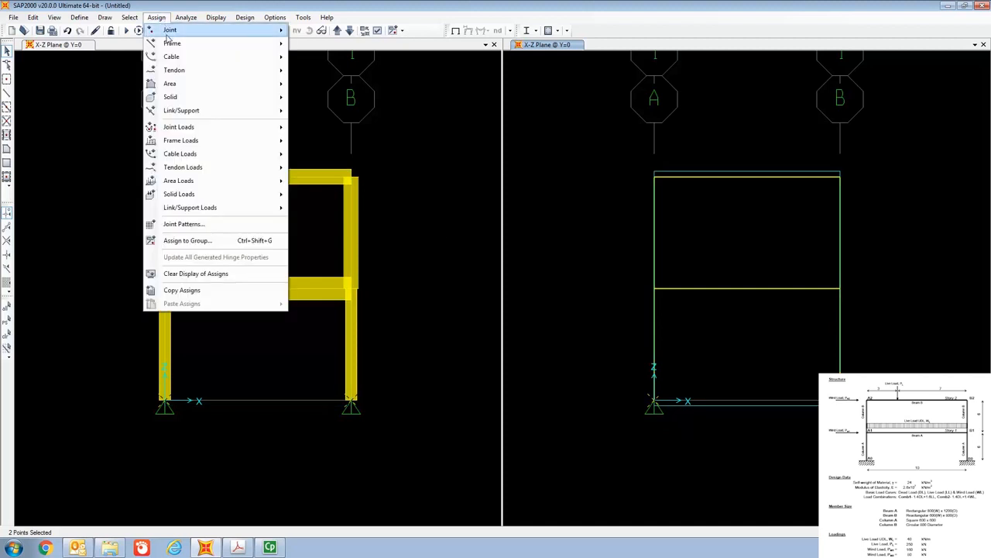
mouse_move(168, 32)
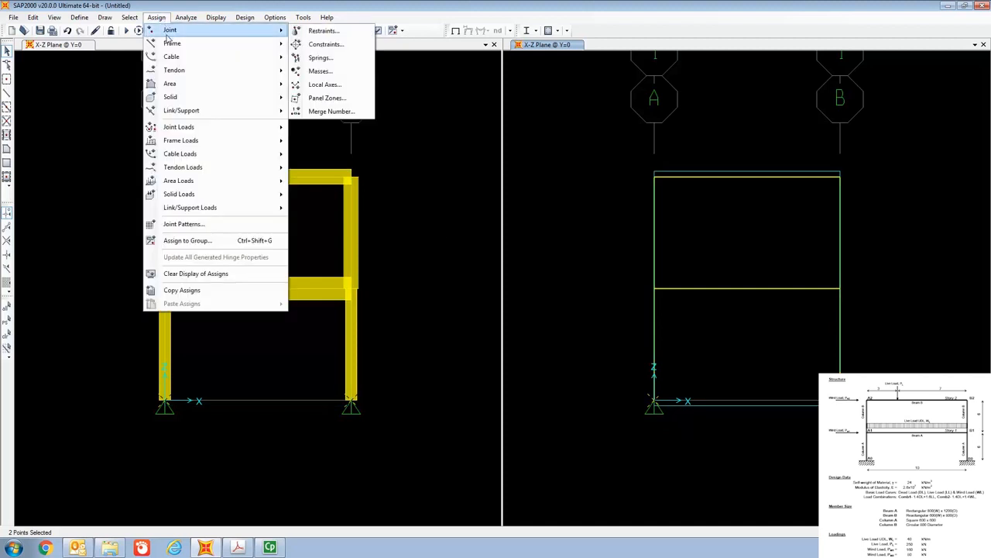
click(334, 33)
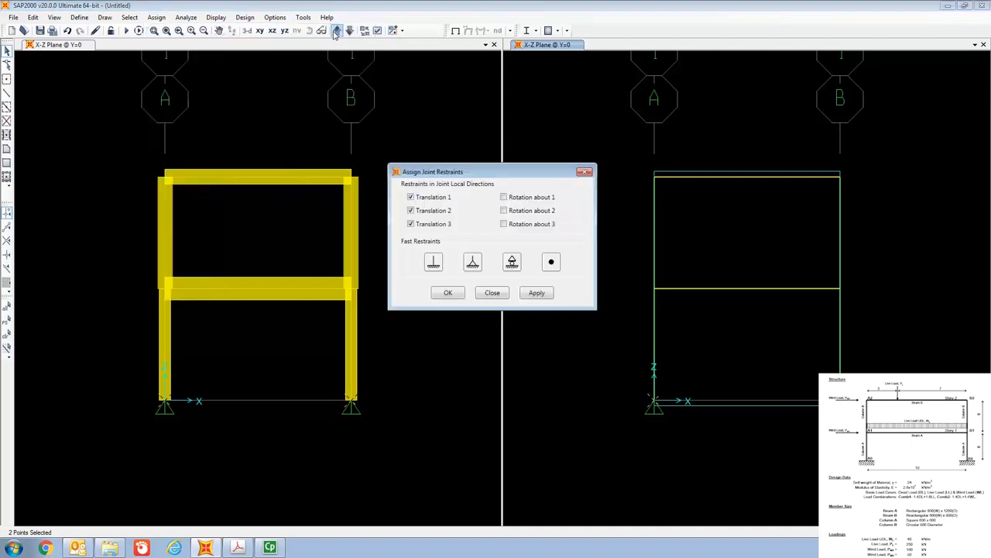
click(433, 265)
click(448, 292)
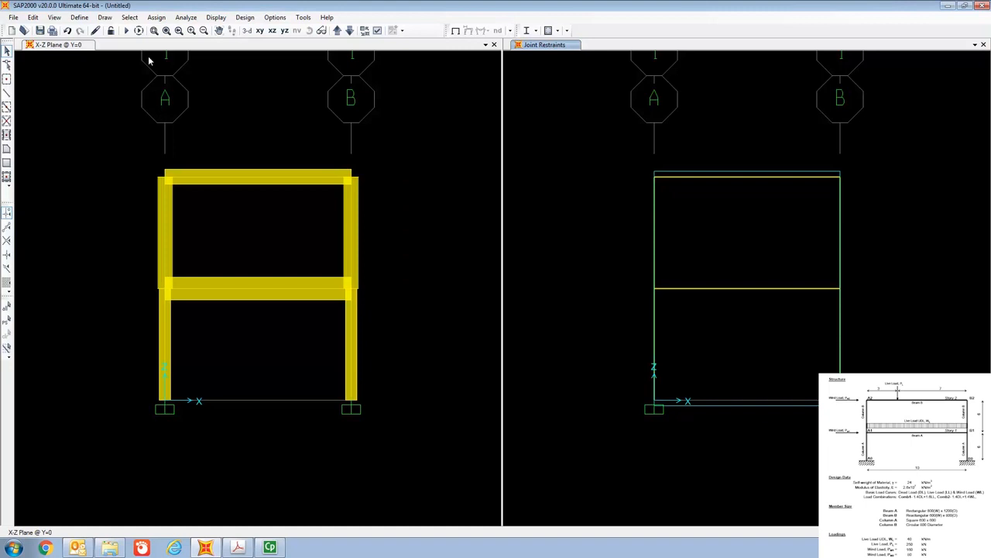
- Add a load pattern named LL of type Live
click(79, 17)
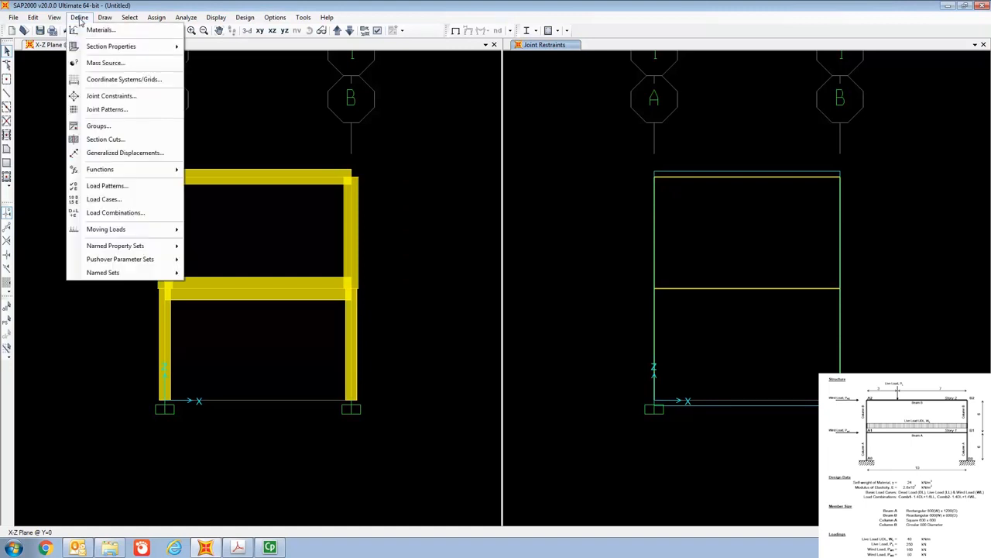
click(124, 188)
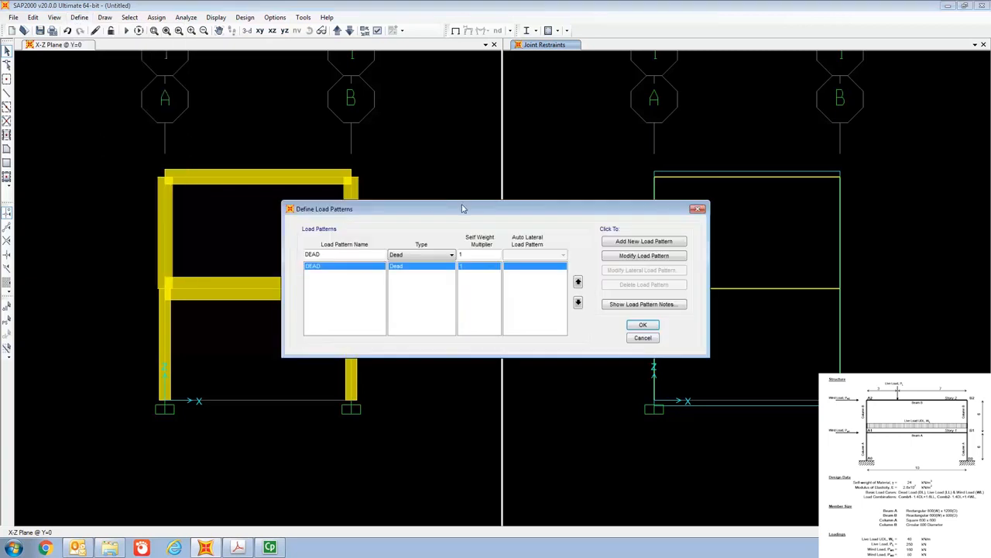
drag(464, 205, 459, 98)
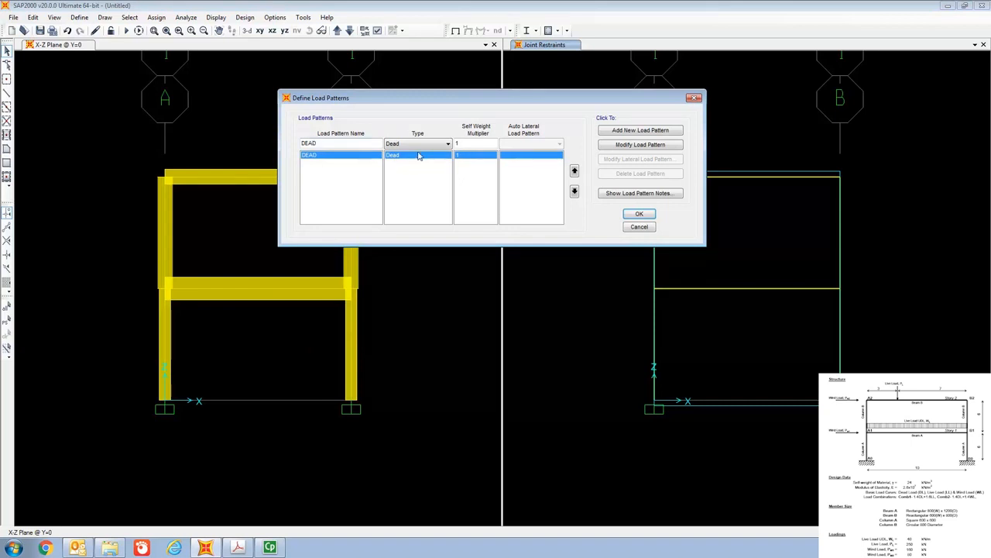
click(354, 143)
key(BackSpace)
key(BackSpace)
key(BackSpace)
key(BackSpace)
text(LL)
click(409, 144)
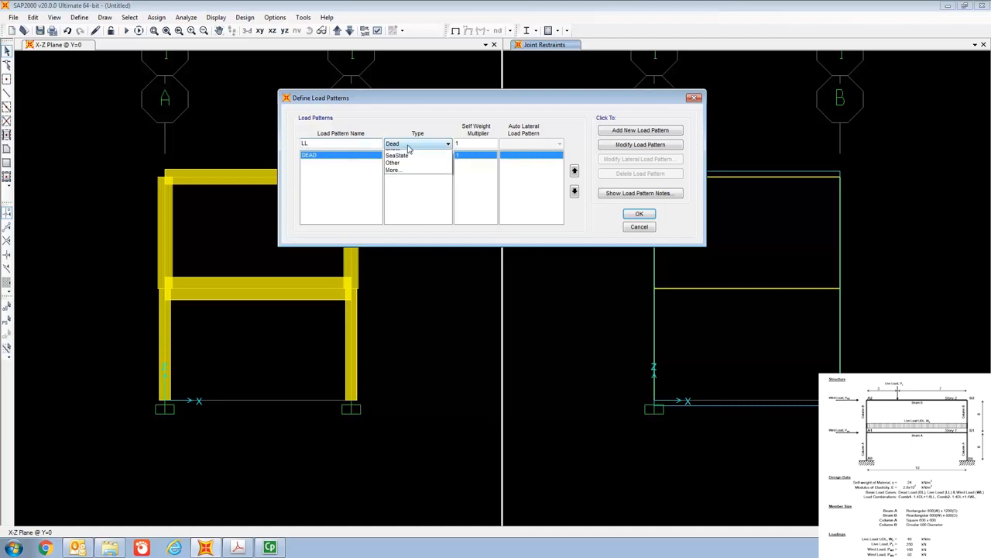
click(402, 161)
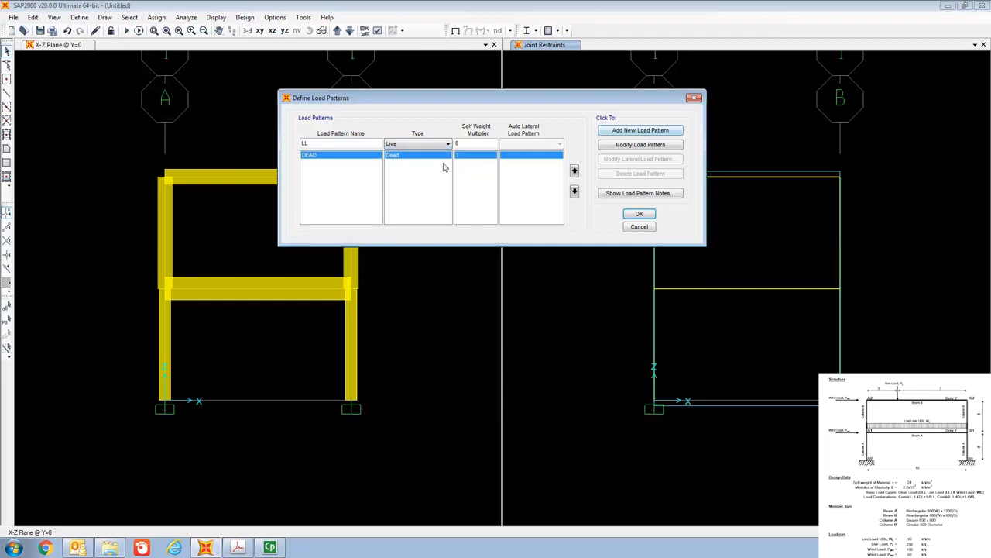
click(622, 134)
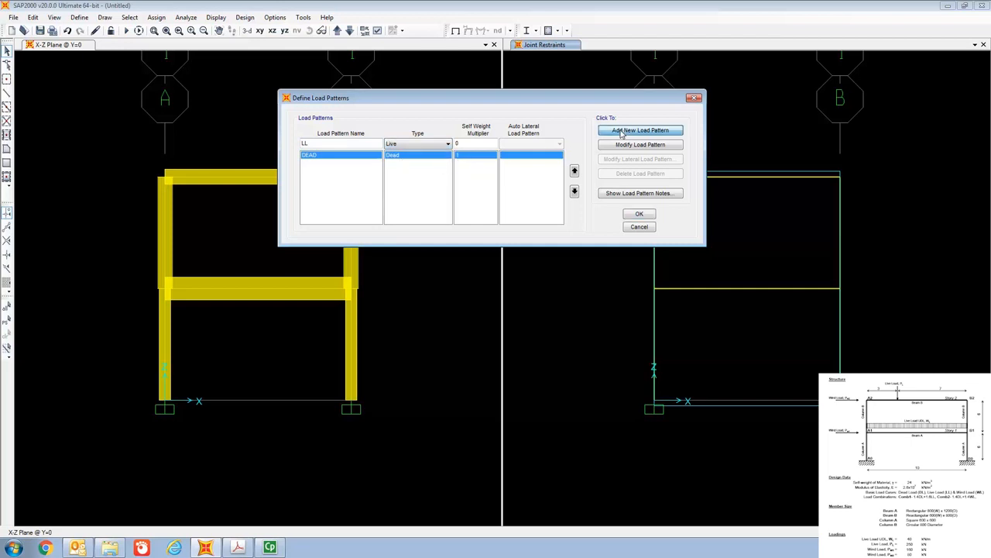
- Add a load pattern named WL of type Wind and accept the load pattern definitions
click(343, 144)
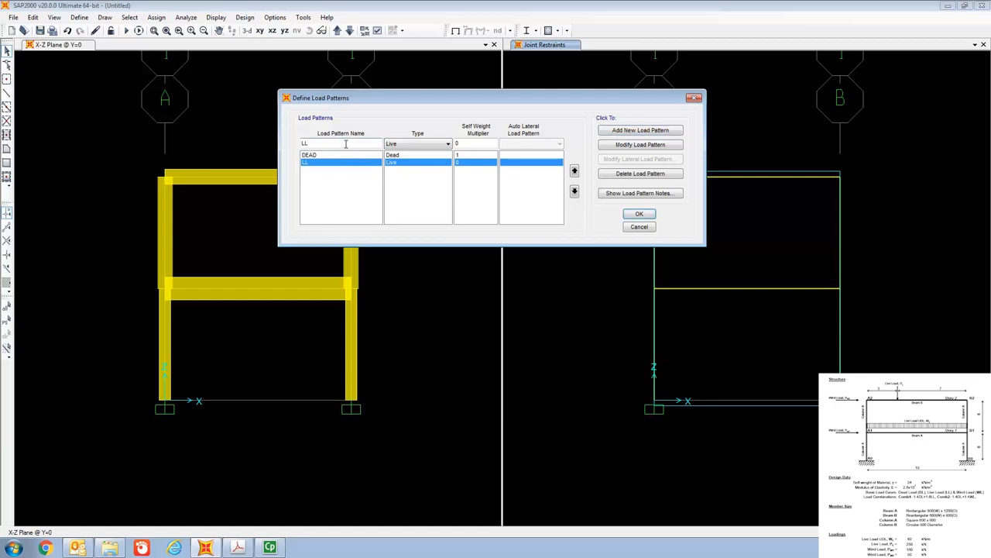
key(BackSpace)
key(BackSpace)
text(WL)
click(429, 144)
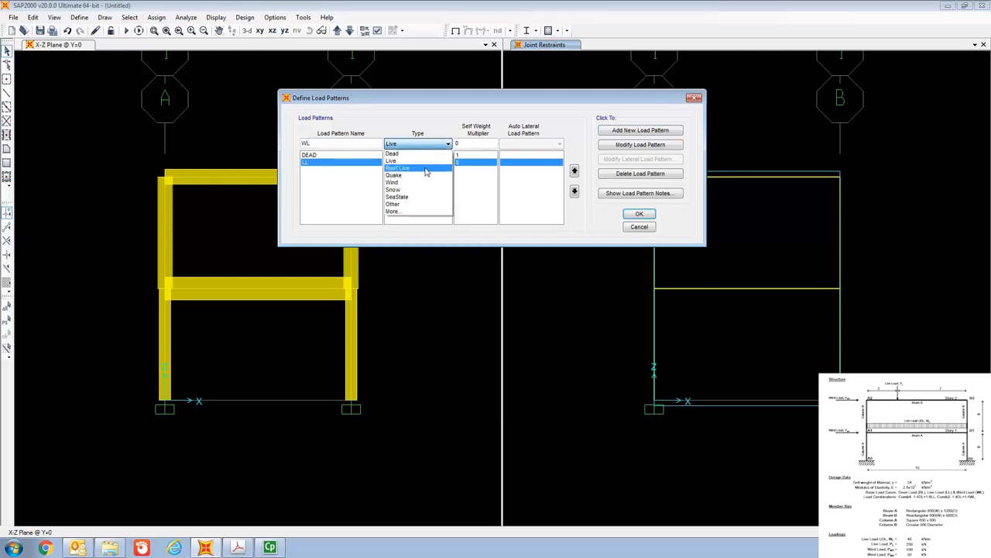
click(426, 182)
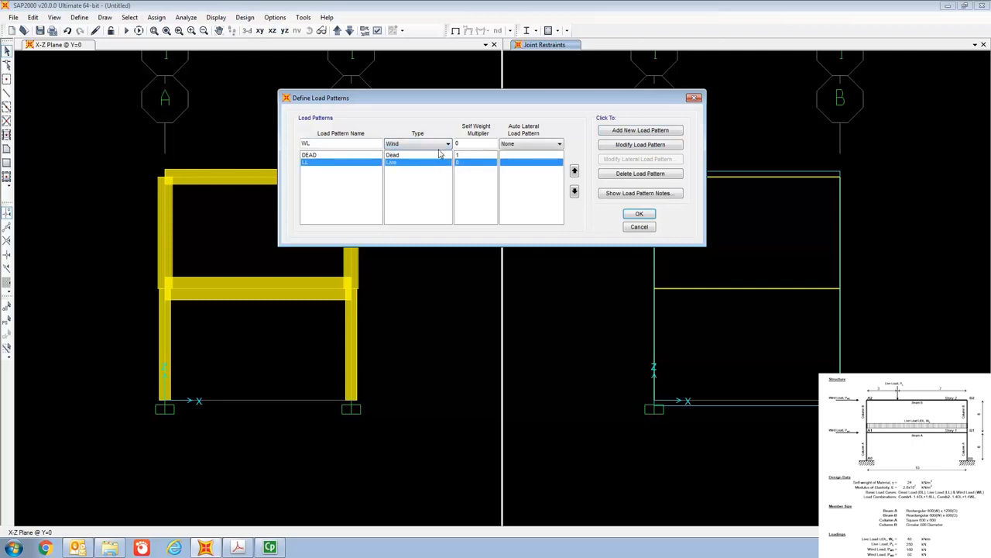
click(646, 133)
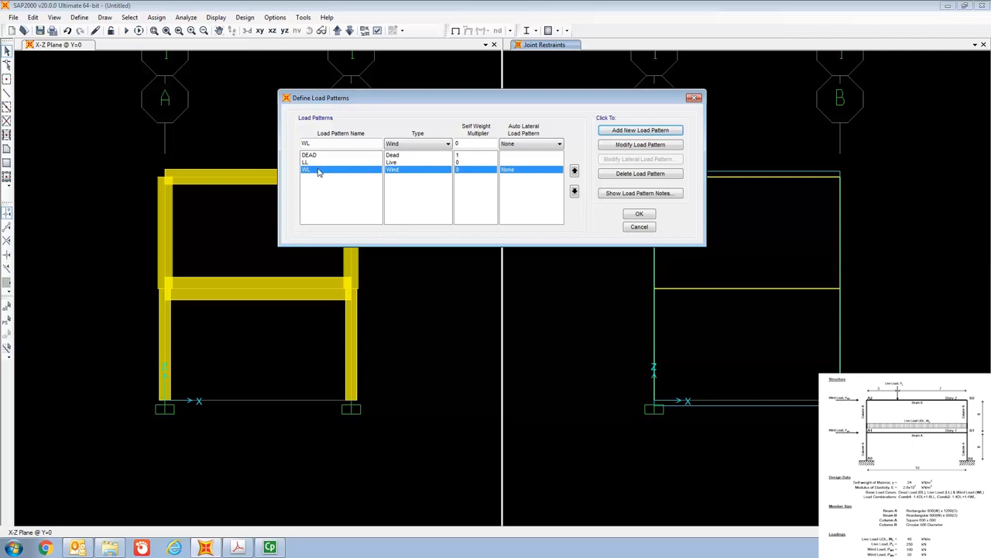
click(632, 216)
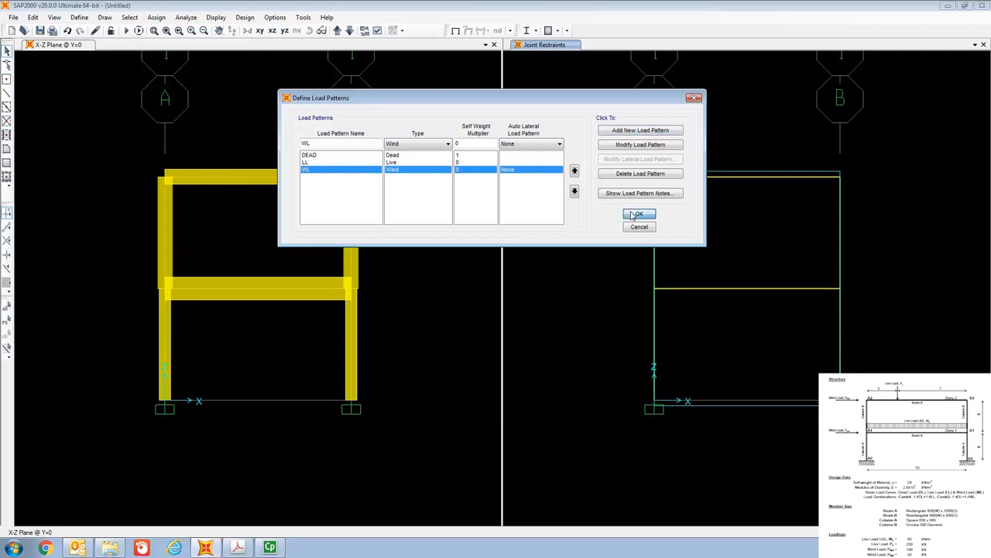
- Delete the MODAL load case and accept the remaining load cases
click(78, 17)
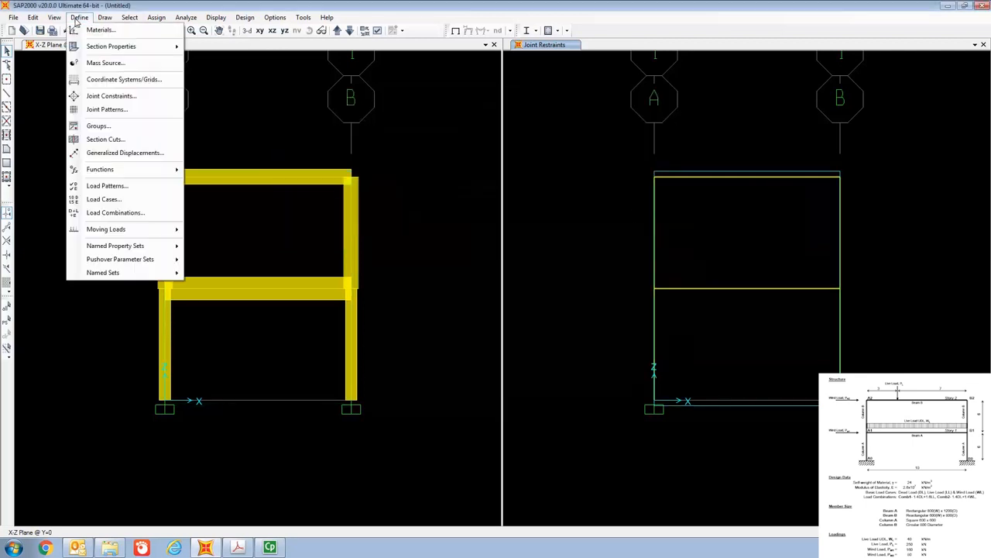
click(114, 200)
drag(466, 203, 447, 81)
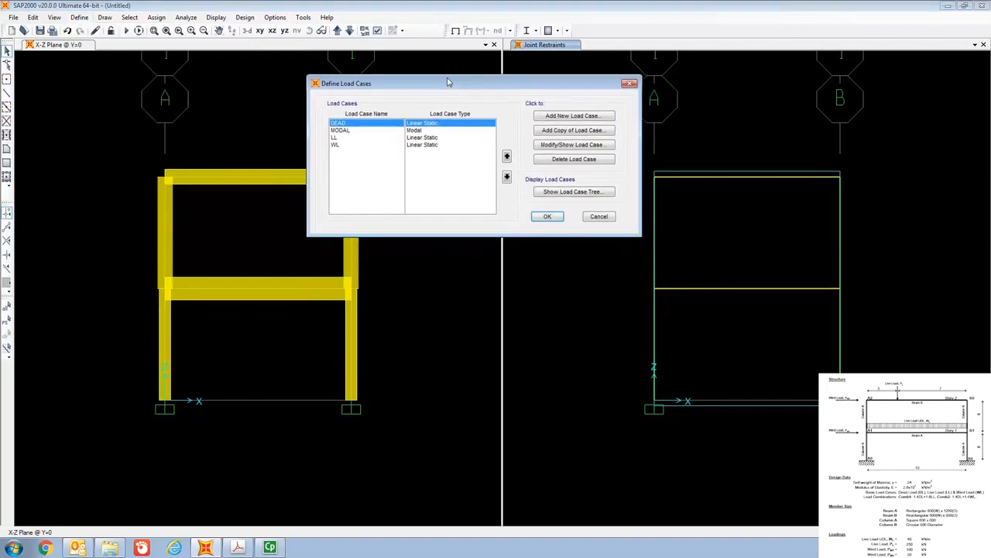
click(345, 131)
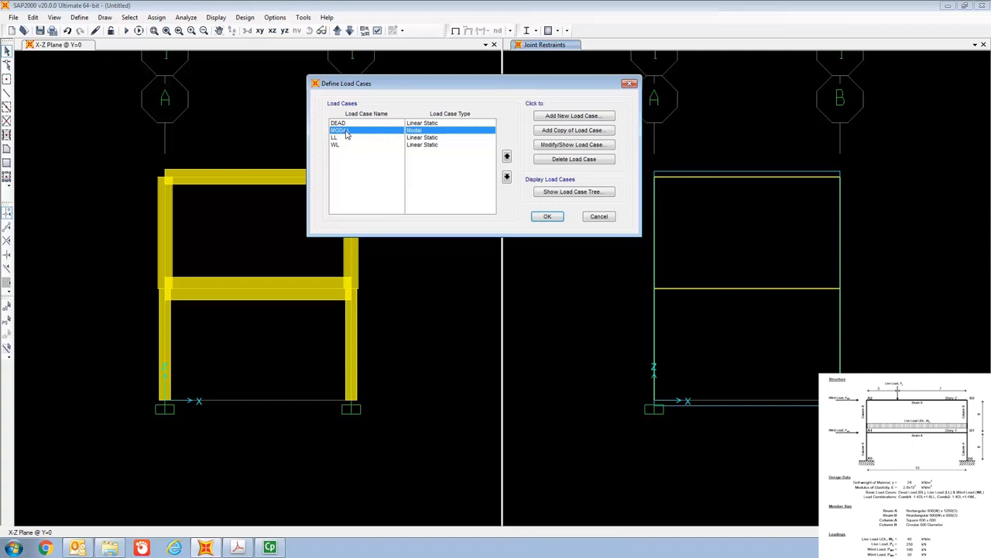
click(575, 160)
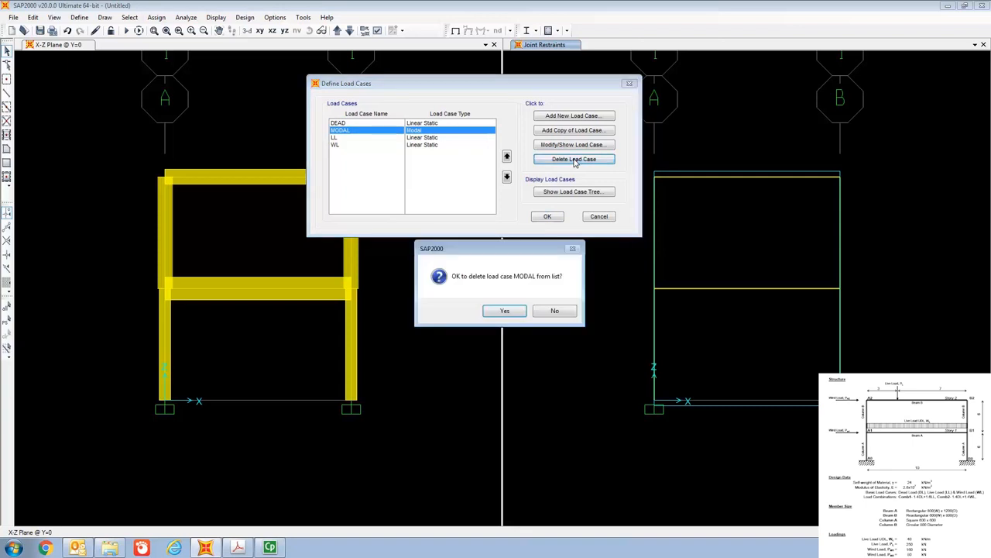
click(504, 311)
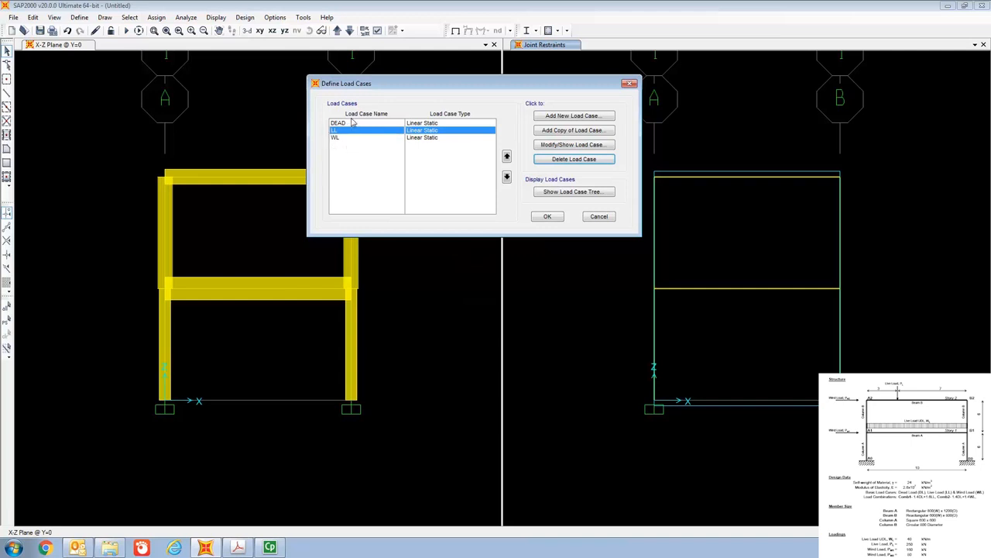
click(548, 216)
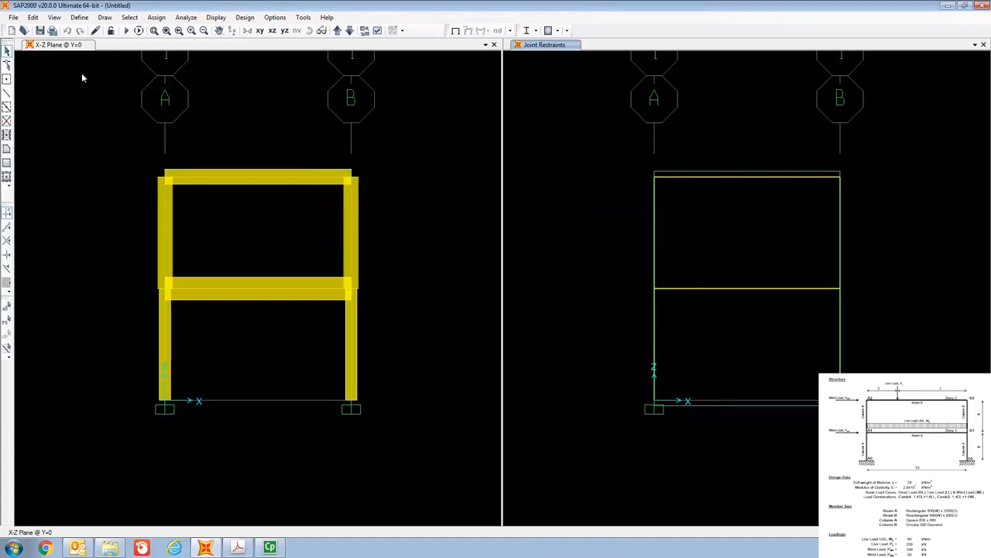
- Create a Linear Add load combination and include the DEAD load case with a scale factor of 1.4
click(80, 17)
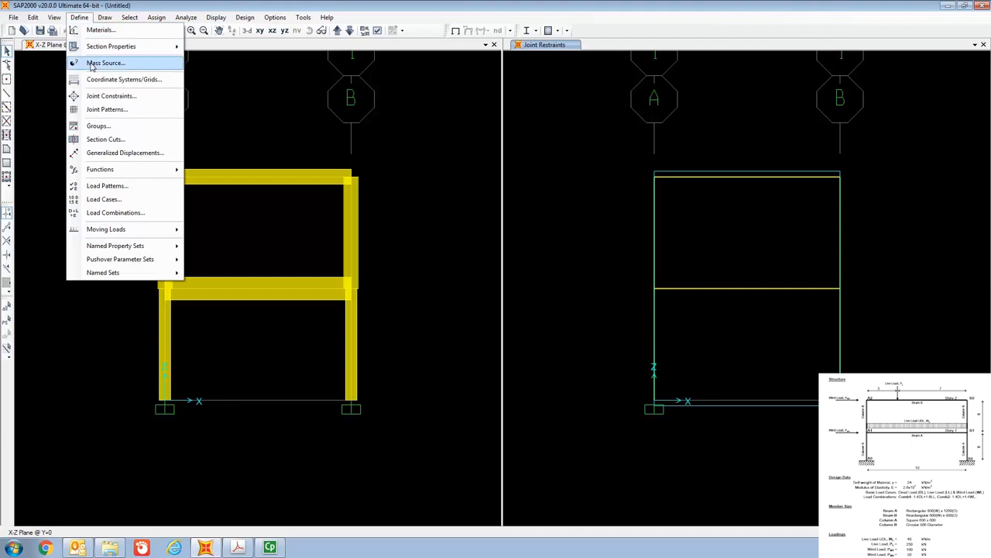
click(112, 213)
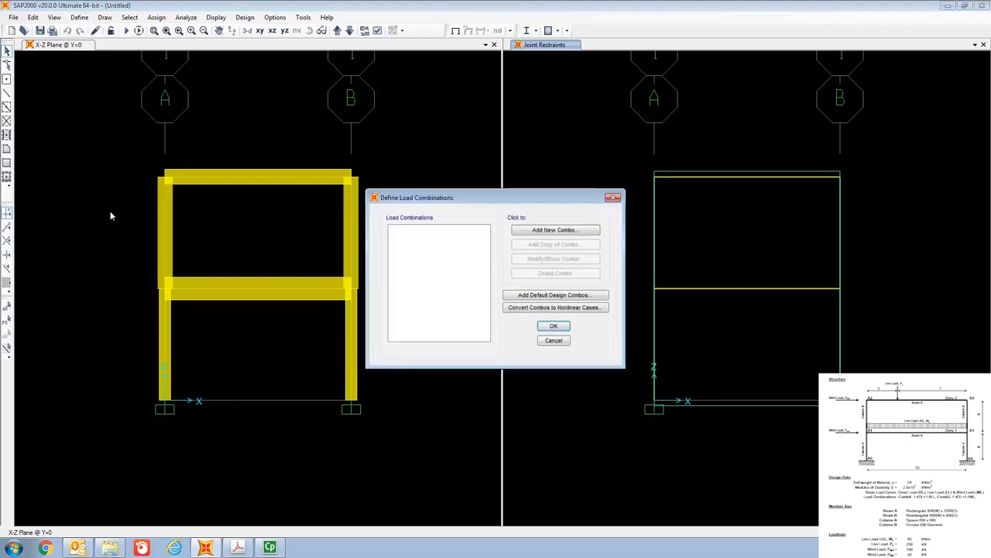
drag(480, 197, 482, 81)
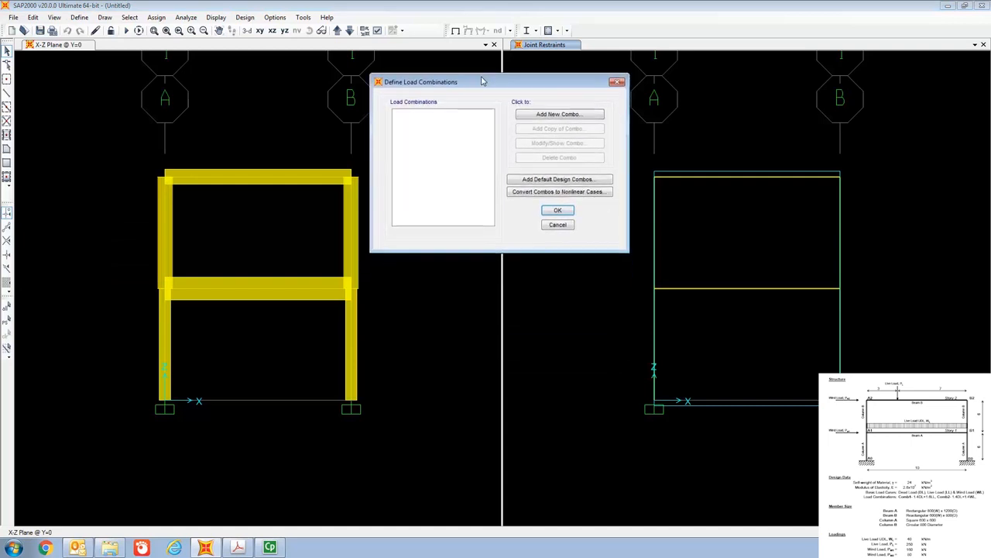
click(549, 116)
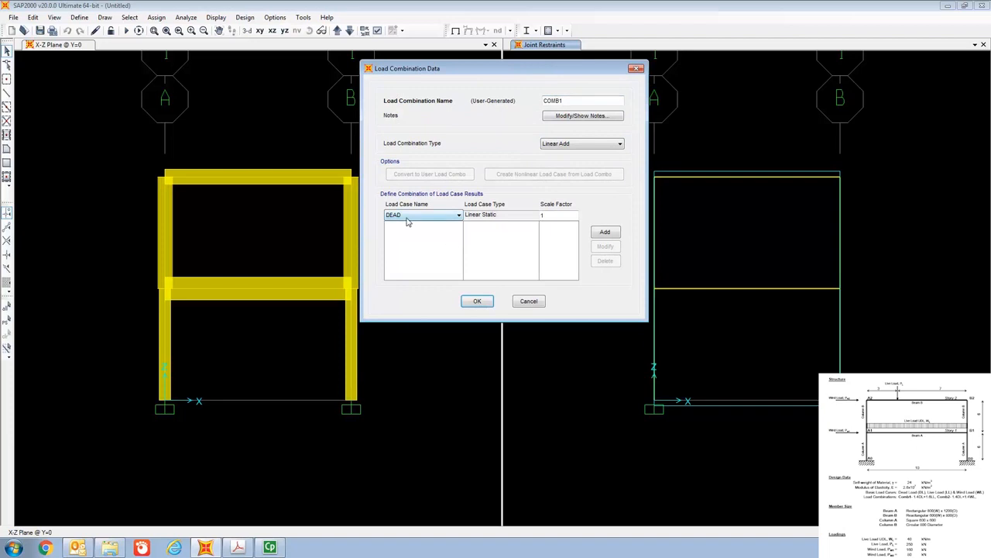
click(555, 215)
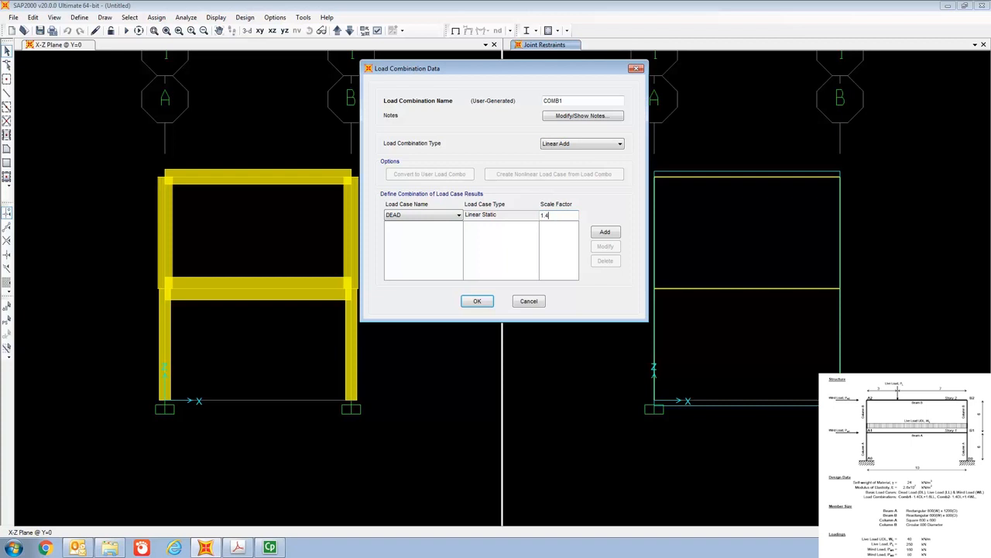
click(613, 232)
- Include the LL load case in the combination with a scale factor of 1.6 and accept the combination
click(434, 216)
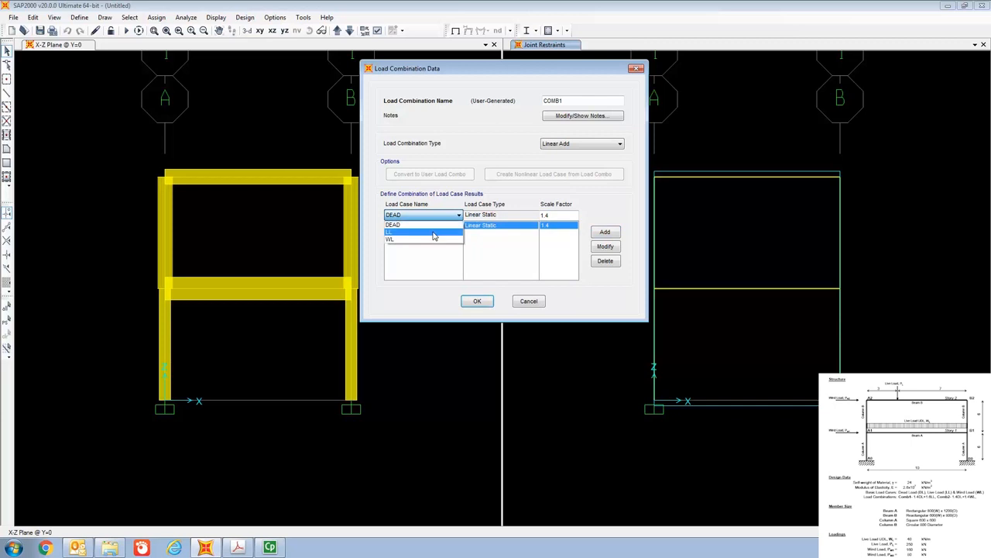
click(434, 234)
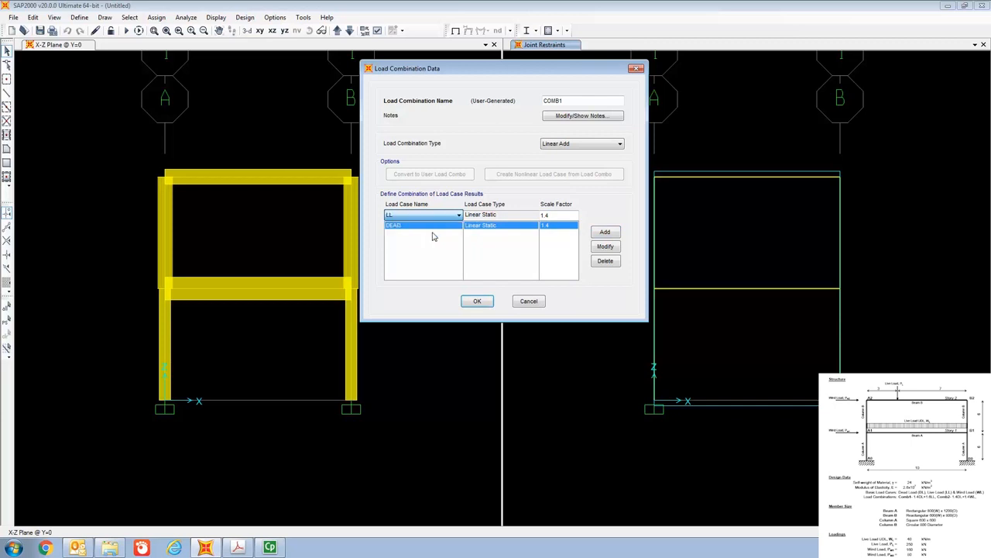
click(556, 216)
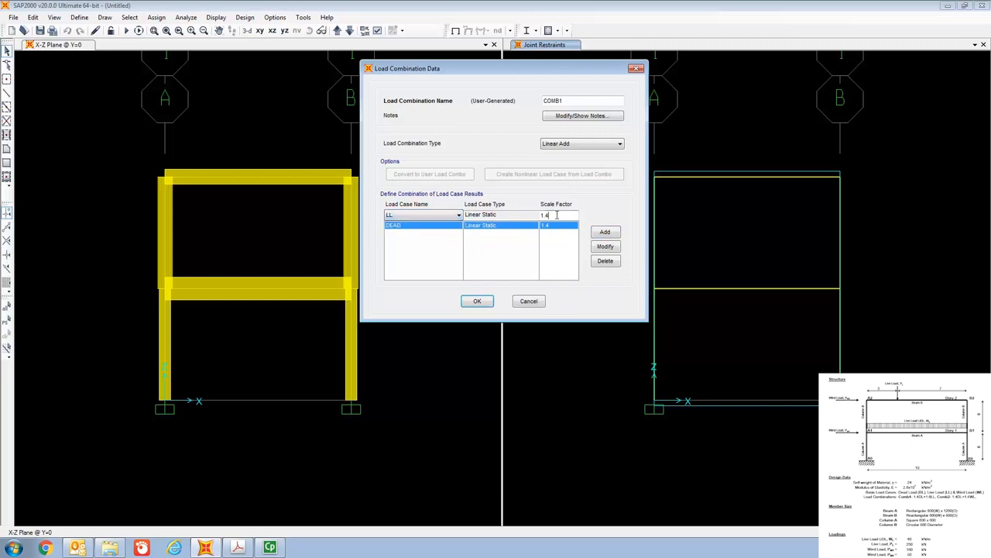
text(6)
click(605, 233)
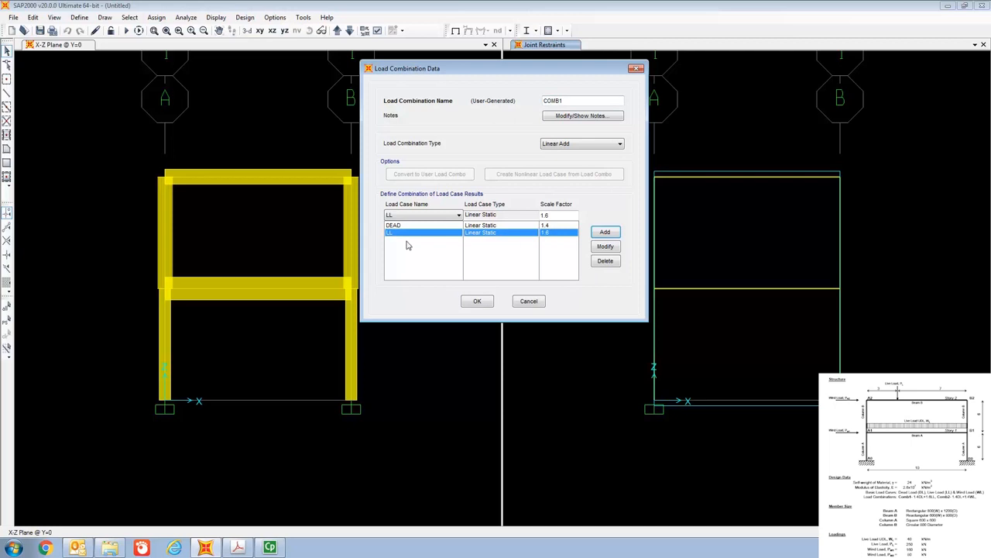
click(478, 301)
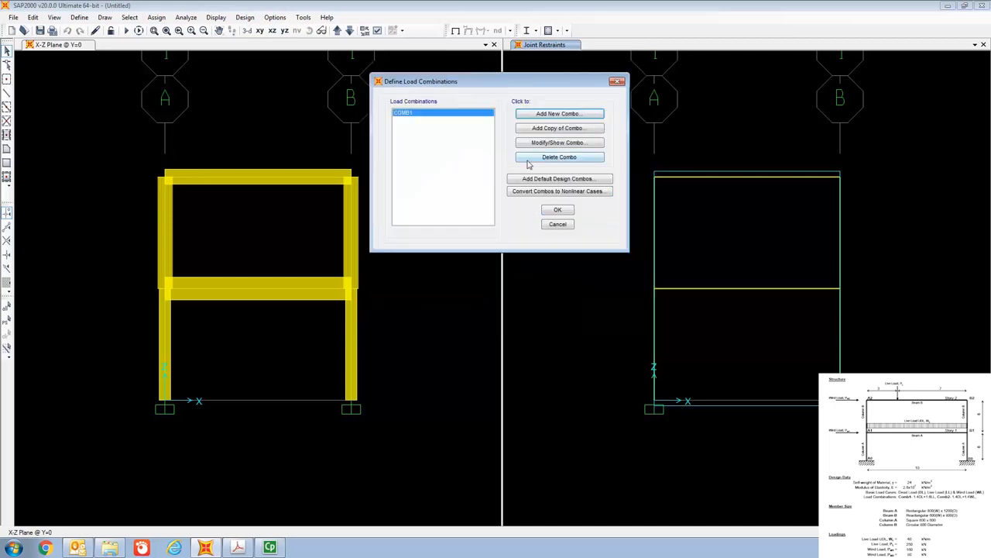
- Create a second Linear Add load combination and include the DEAD load case with a scale factor of 1.4
click(542, 115)
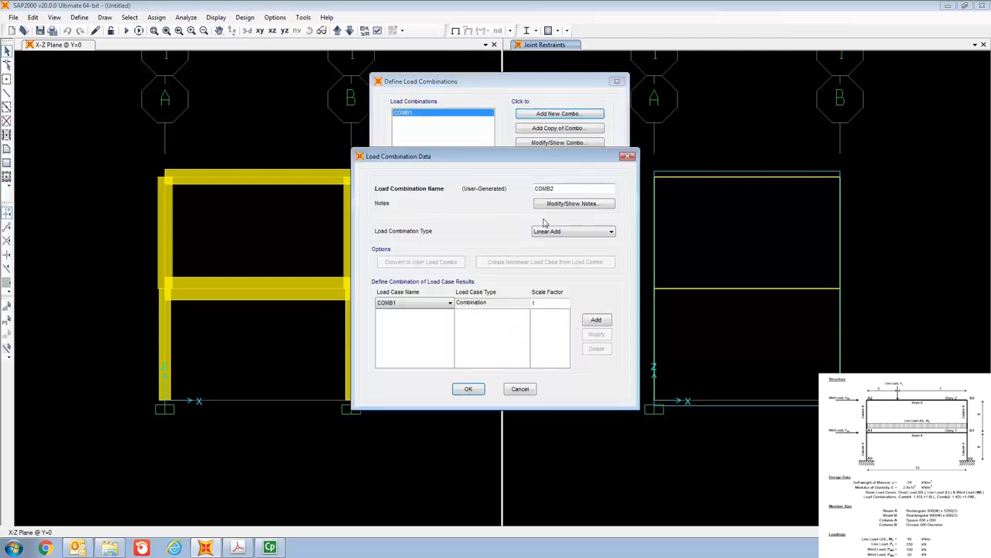
click(438, 304)
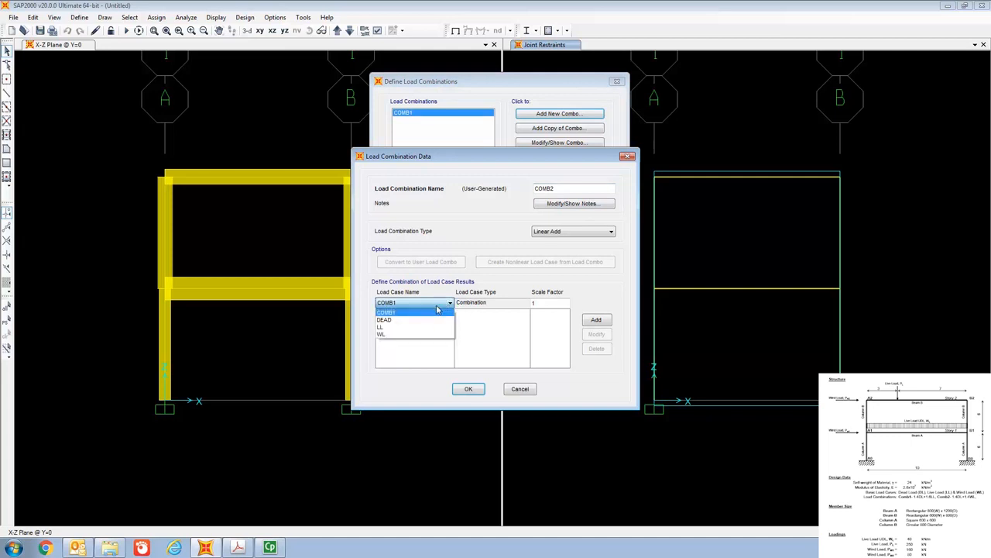
click(435, 320)
text(.4)
click(596, 319)
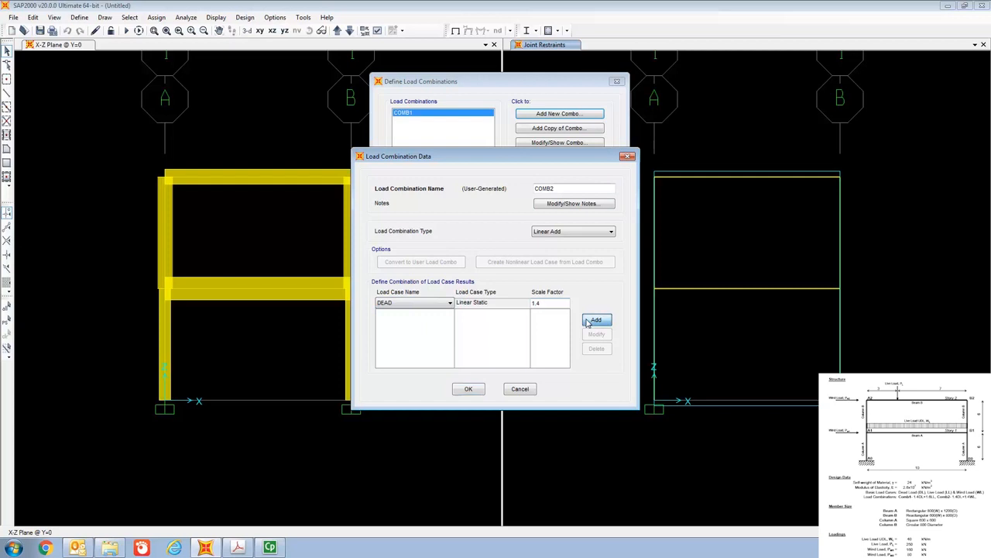
- Include the WL load case with a scale factor of 1.4 and accept the combination and the list of load combinations
click(423, 307)
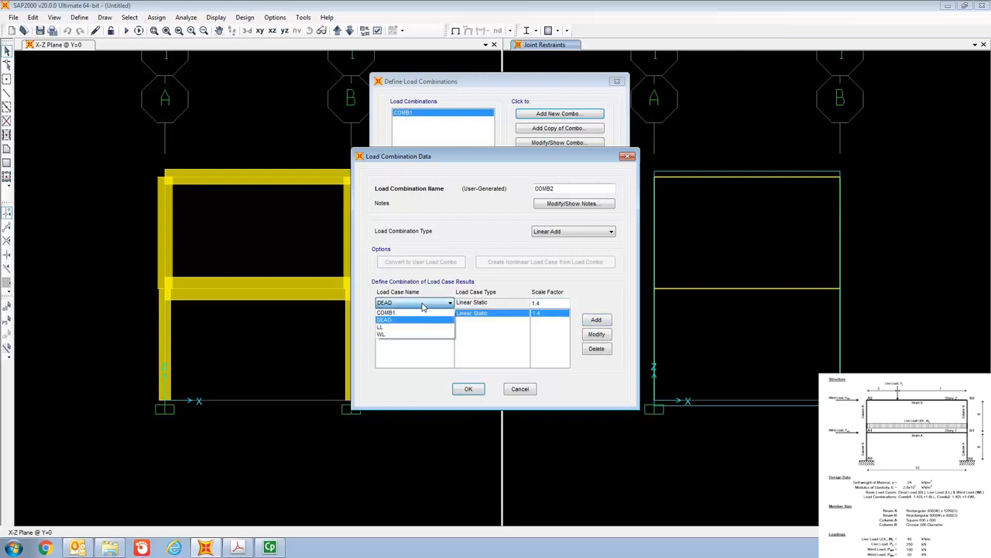
click(425, 334)
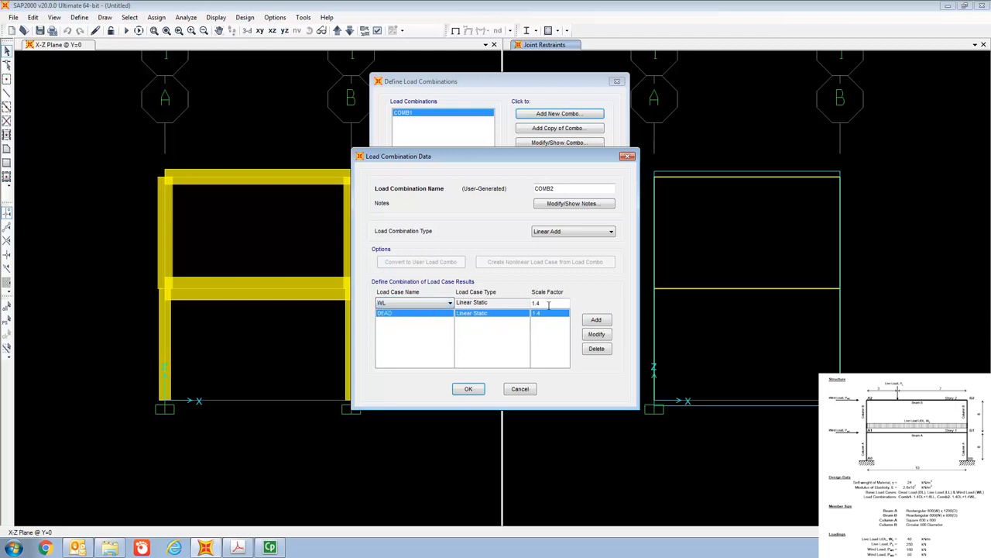
click(596, 320)
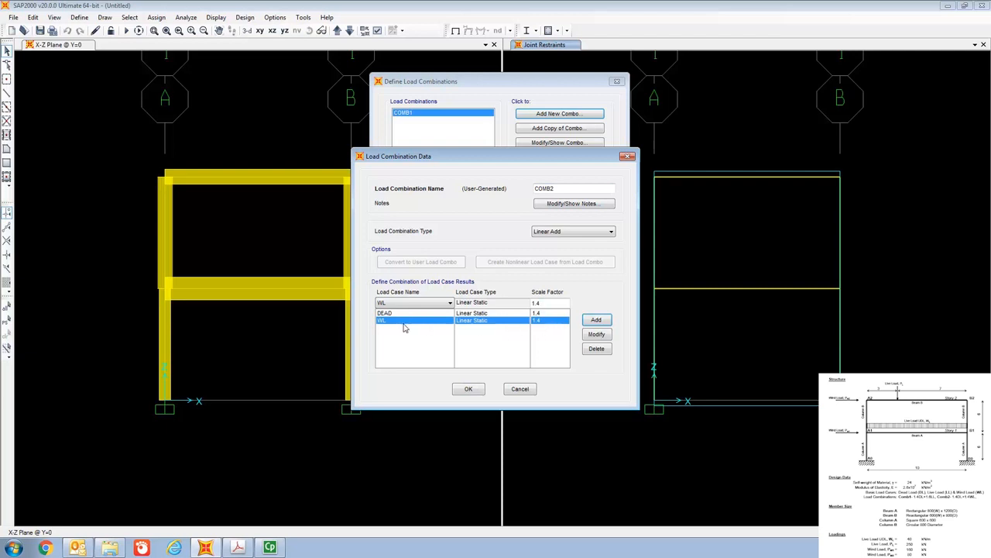
click(471, 388)
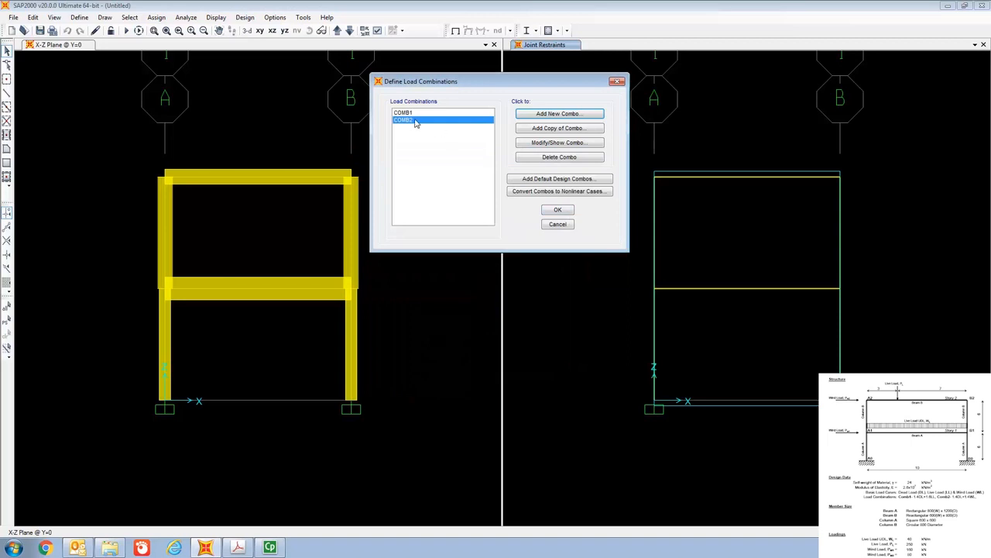
click(559, 211)
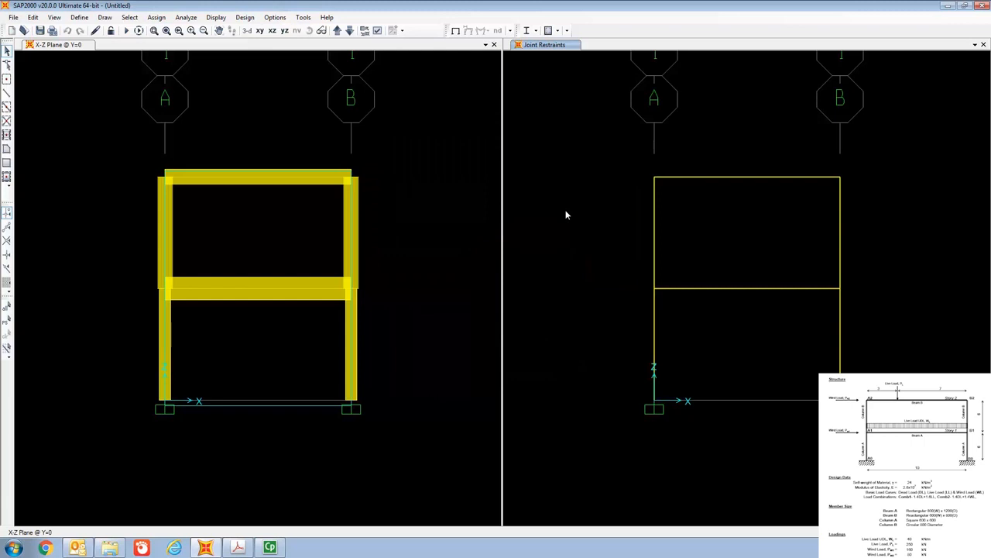
- Assign a 250 kN gravity point load in load pattern LL to the upper beam at an absolute distance of 3 m from End-I
click(719, 177)
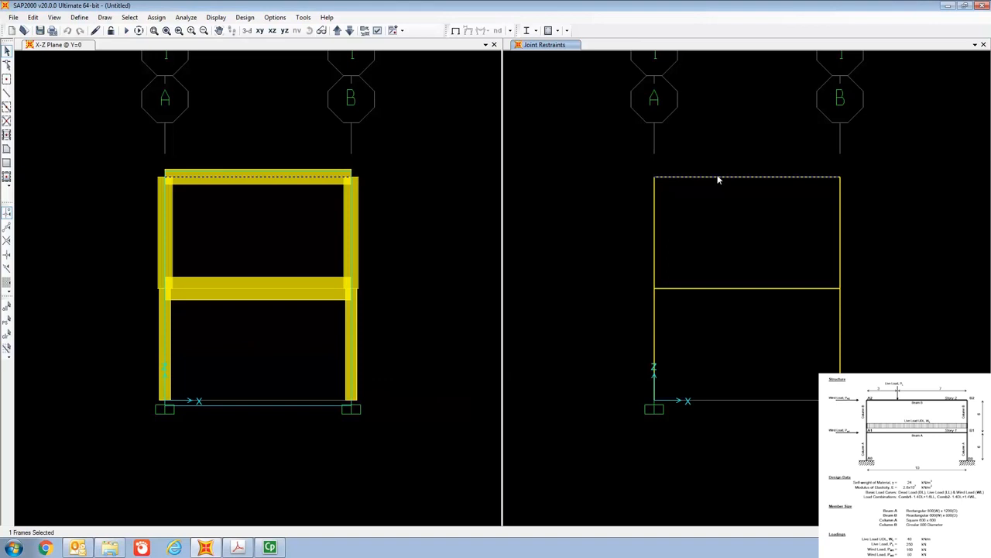
click(156, 17)
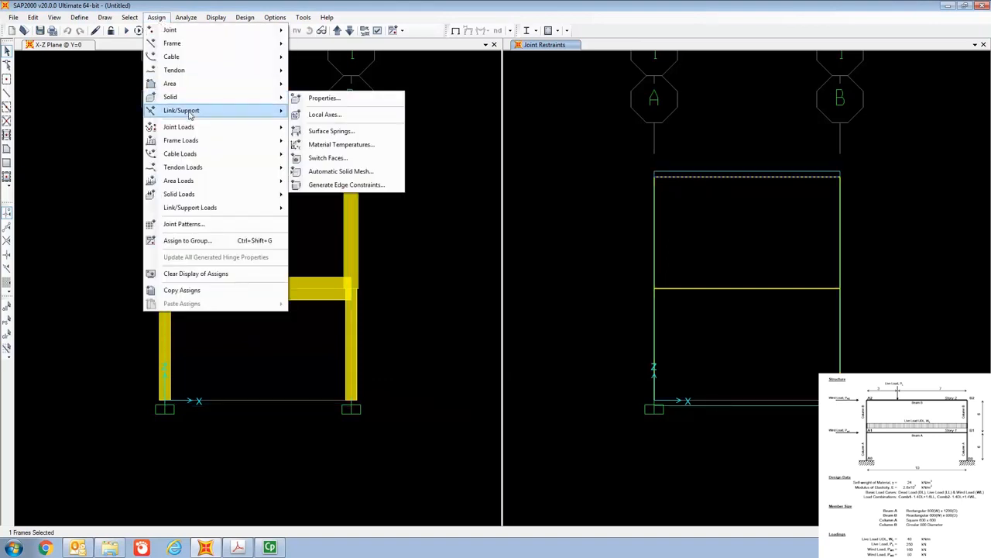
mouse_move(196, 144)
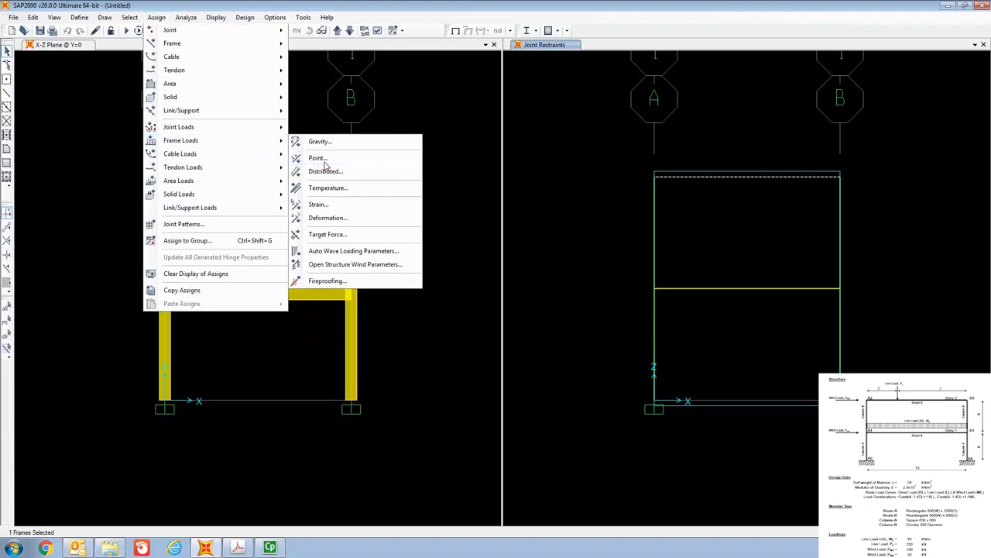
click(323, 161)
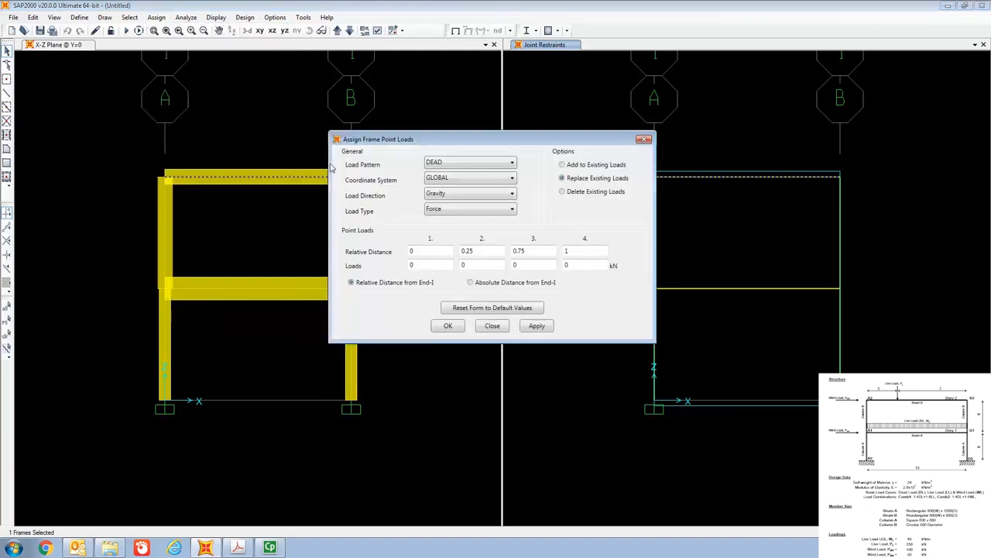
click(465, 165)
click(460, 178)
drag(458, 143, 440, 82)
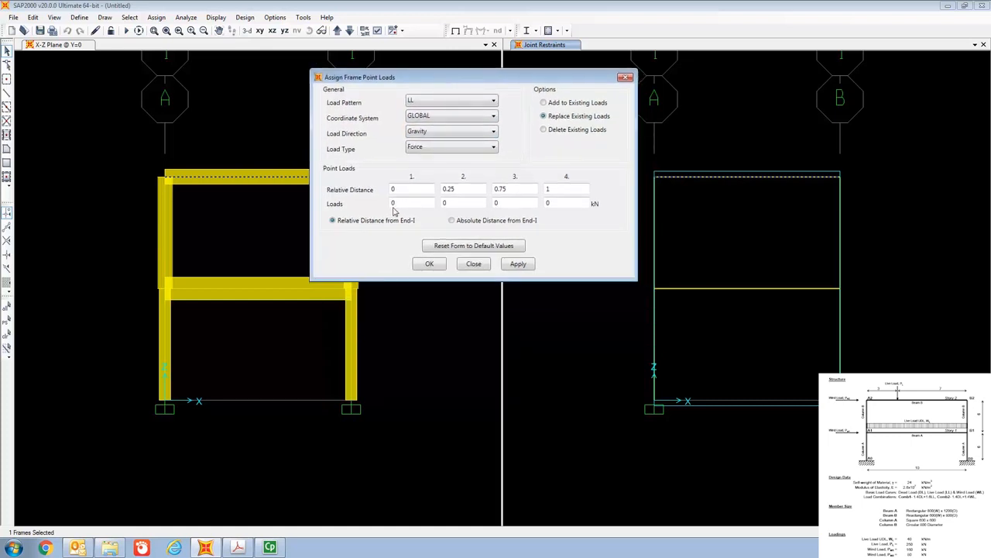
click(453, 223)
click(408, 190)
key(BackSpace)
text(3)
click(408, 204)
key(BackSpace)
text(250)
click(432, 265)
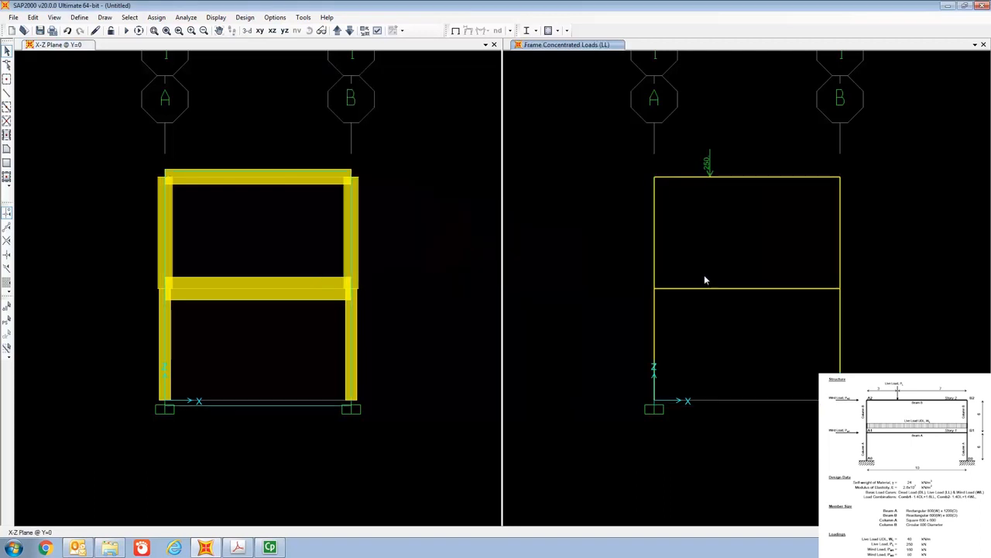
- Assign a uniform gravity load of 40 kN/m in load pattern LL to the first-story beam
click(714, 289)
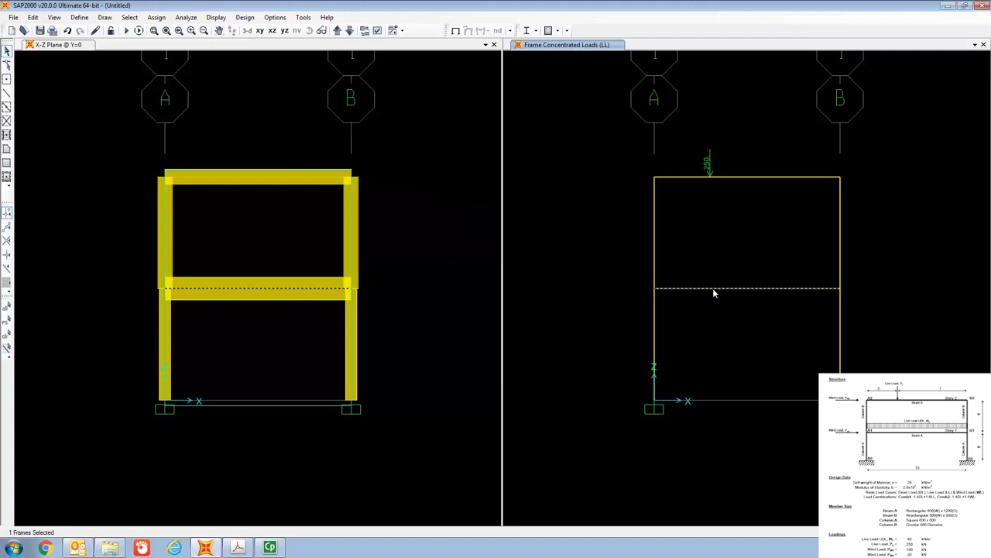
click(155, 17)
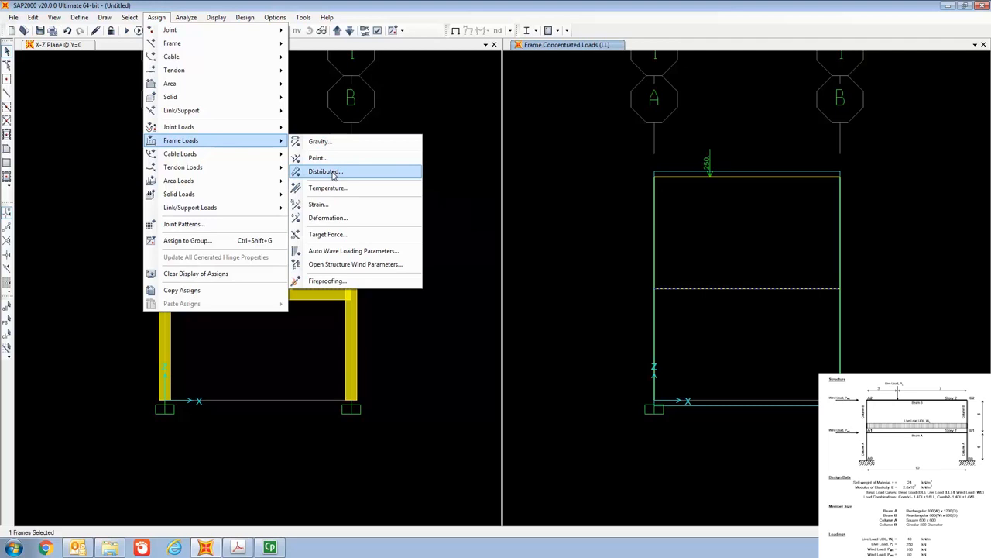
click(333, 172)
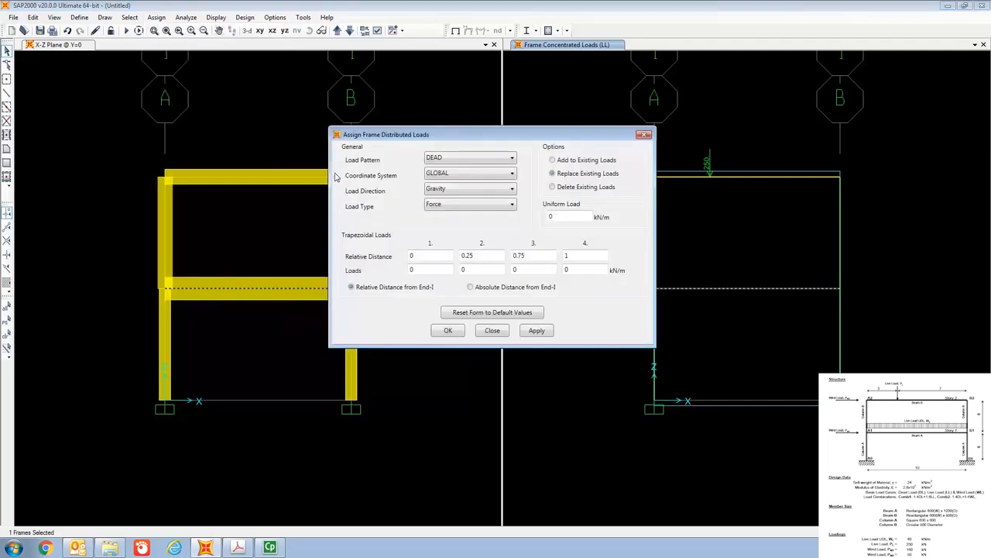
click(470, 158)
click(463, 178)
text(40)
click(440, 333)
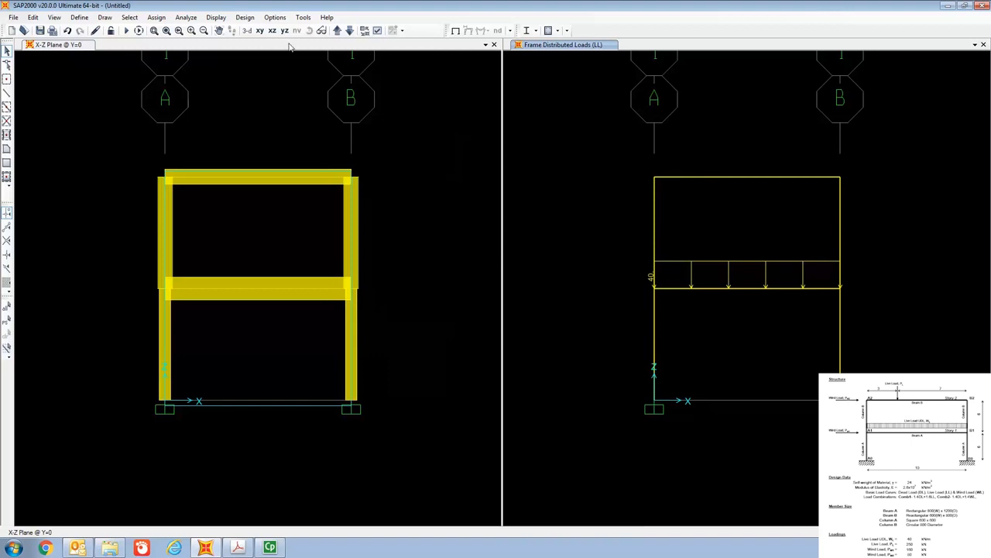
- Display the frame load assignments for load pattern LL as span loading forces, with joint loads and loading values shown
click(219, 18)
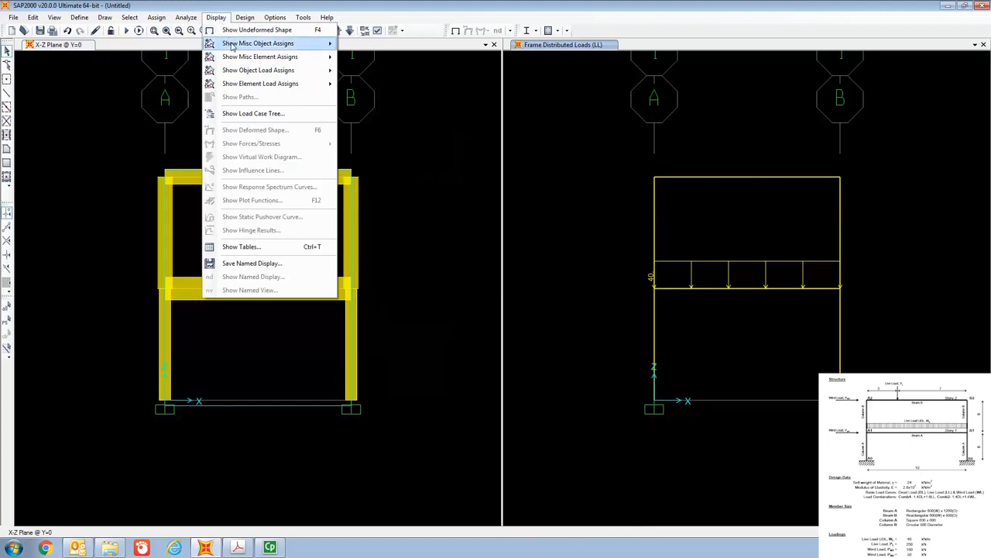
mouse_move(244, 73)
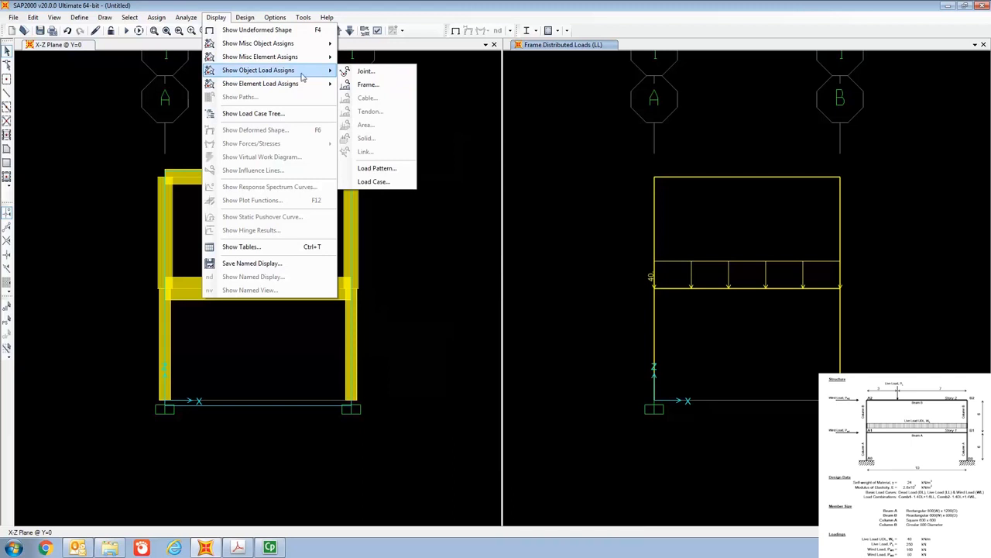
click(370, 84)
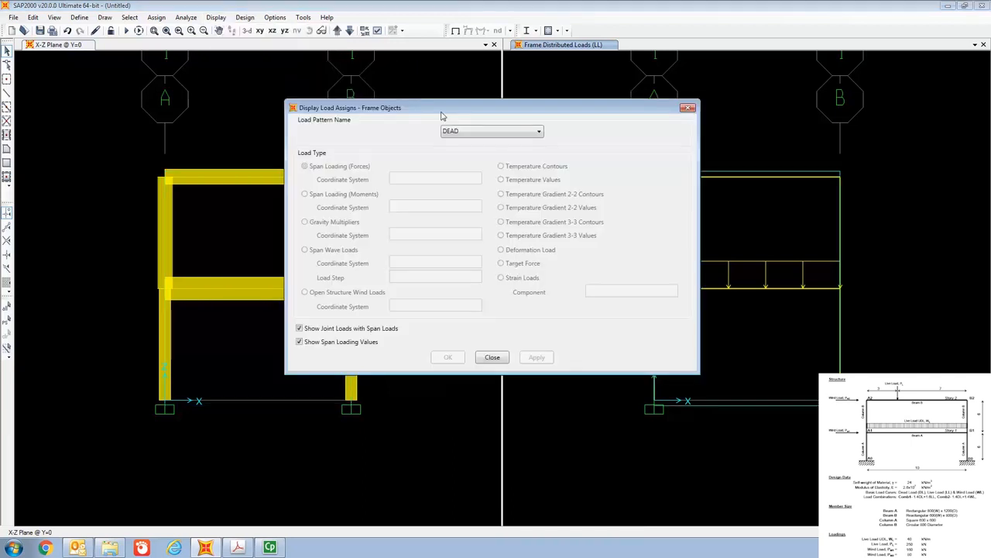
drag(453, 111, 352, 61)
click(372, 81)
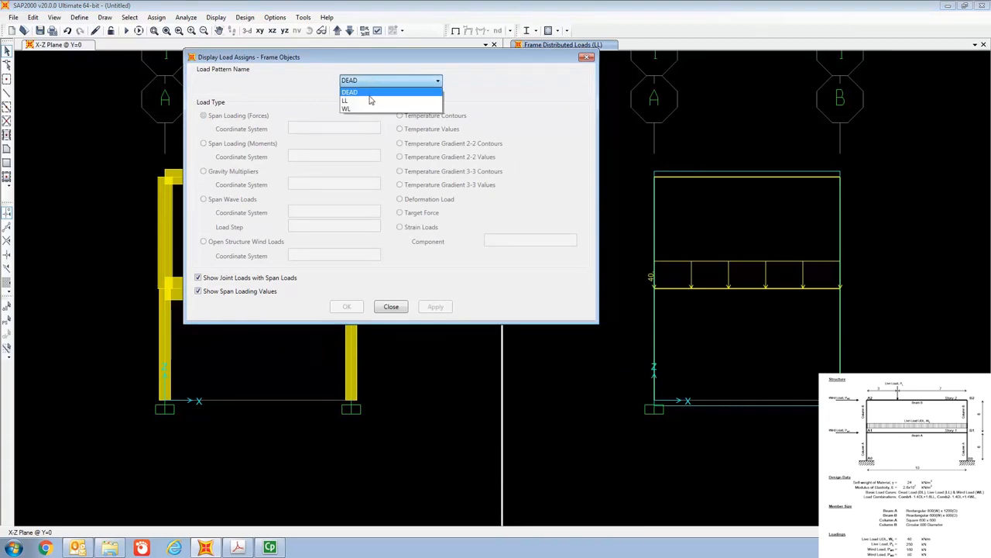
click(369, 100)
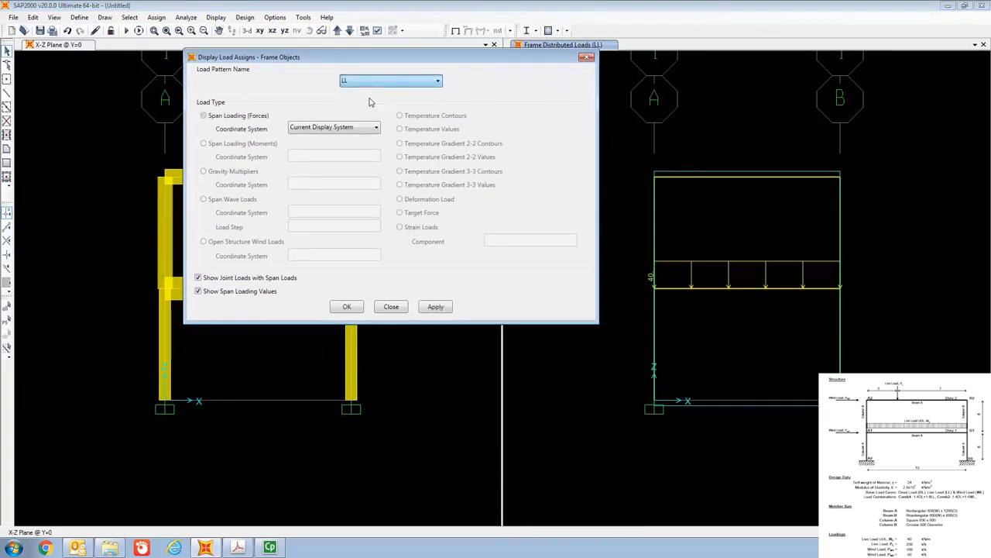
click(347, 307)
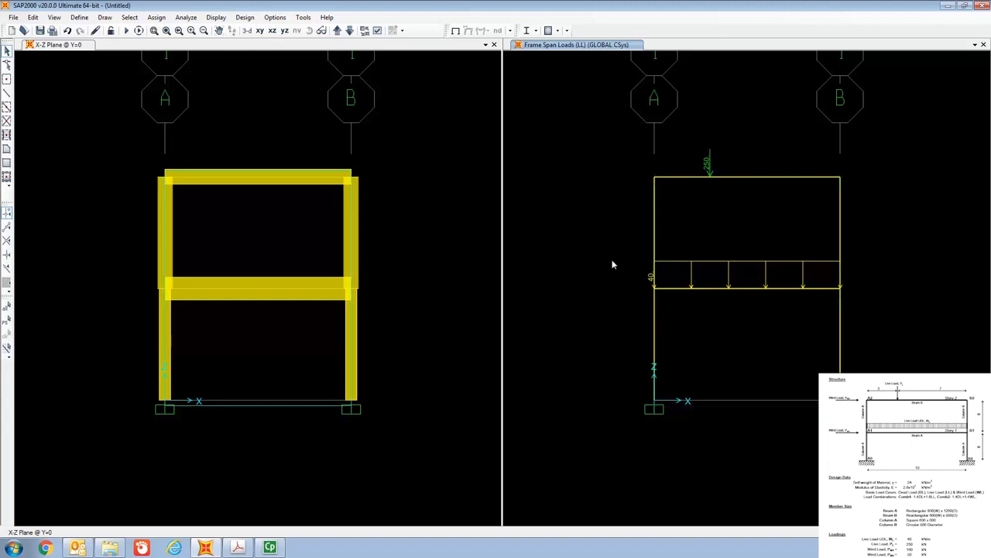
- Assign a 160 kN joint force in global X for load pattern WL to the first-story joint on grid line A
click(654, 290)
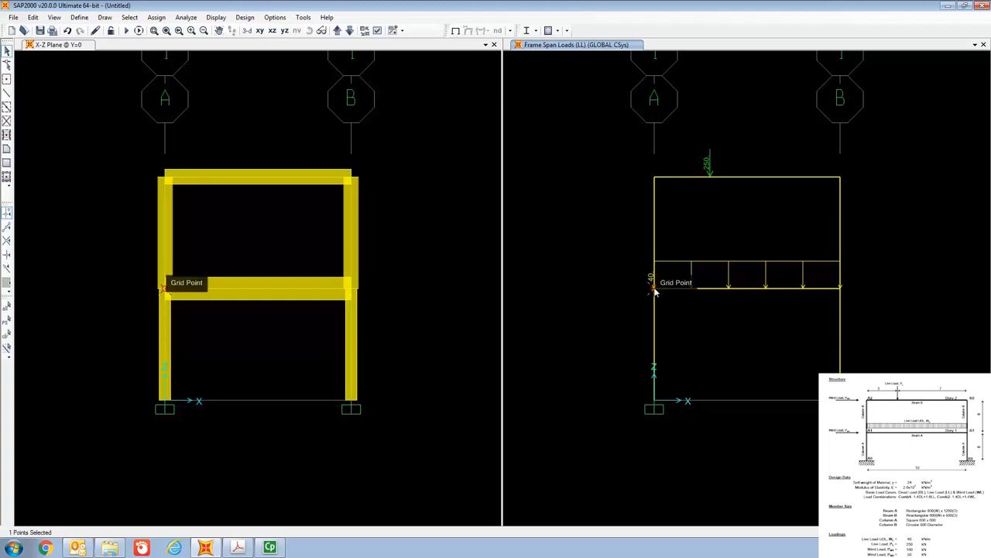
click(156, 18)
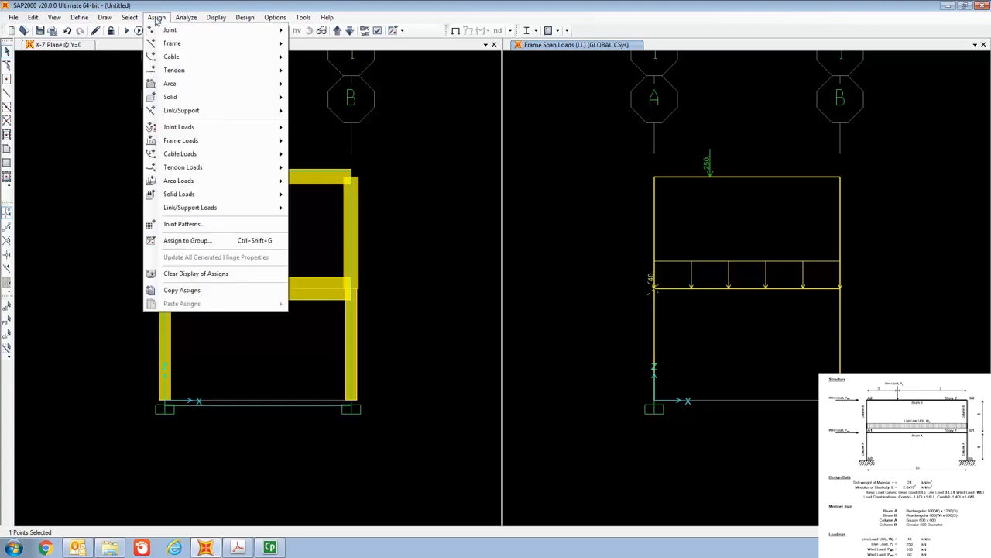
mouse_move(192, 128)
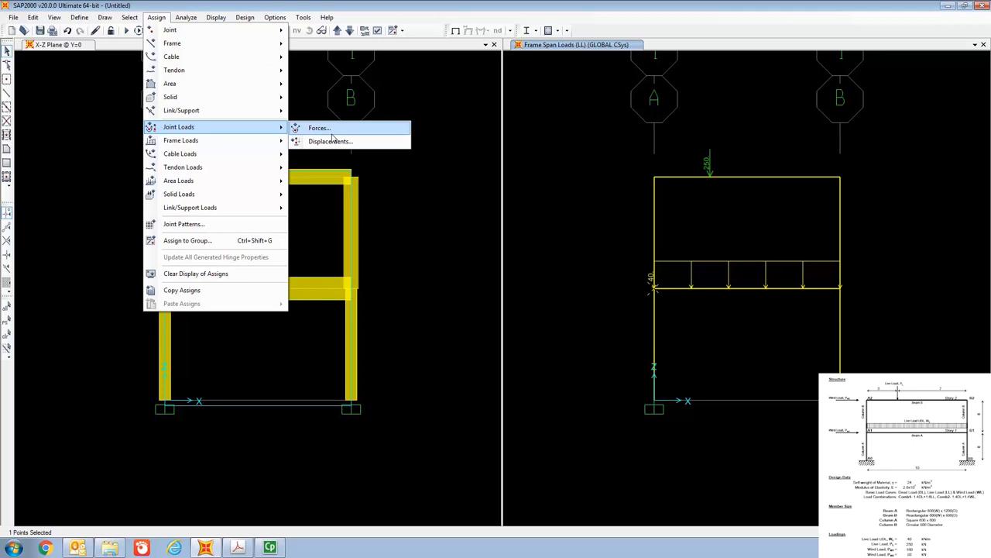
click(333, 134)
click(506, 135)
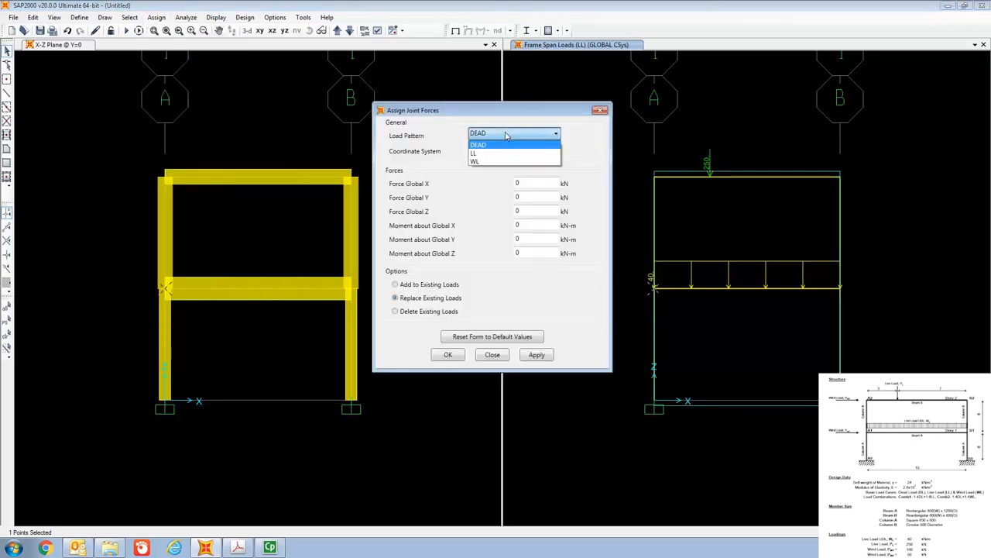
click(502, 161)
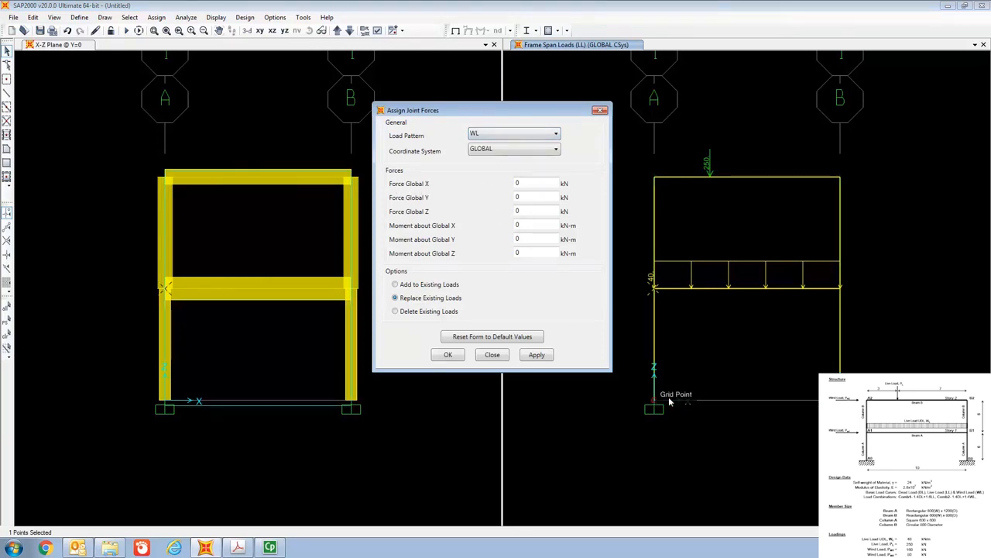
double_click(542, 183)
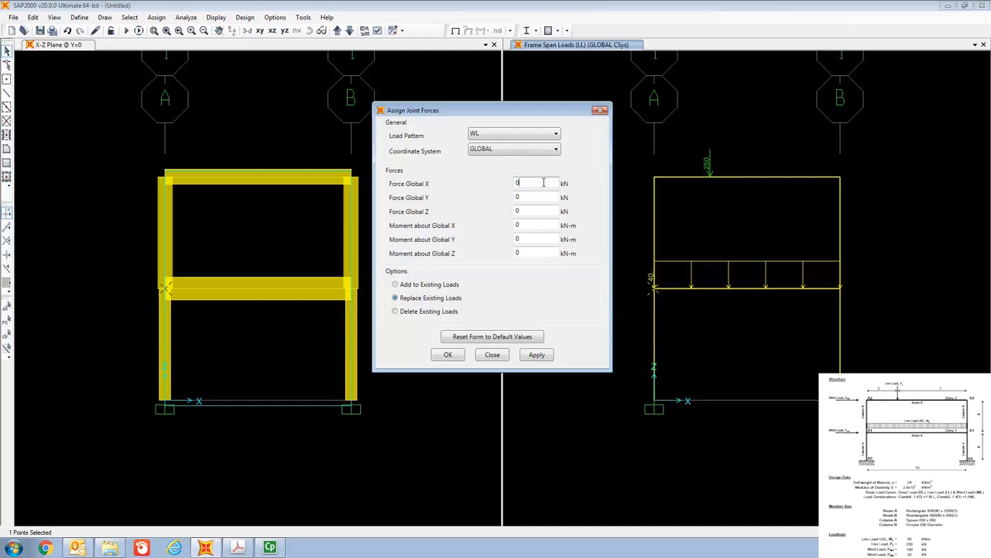
text(160)
click(454, 357)
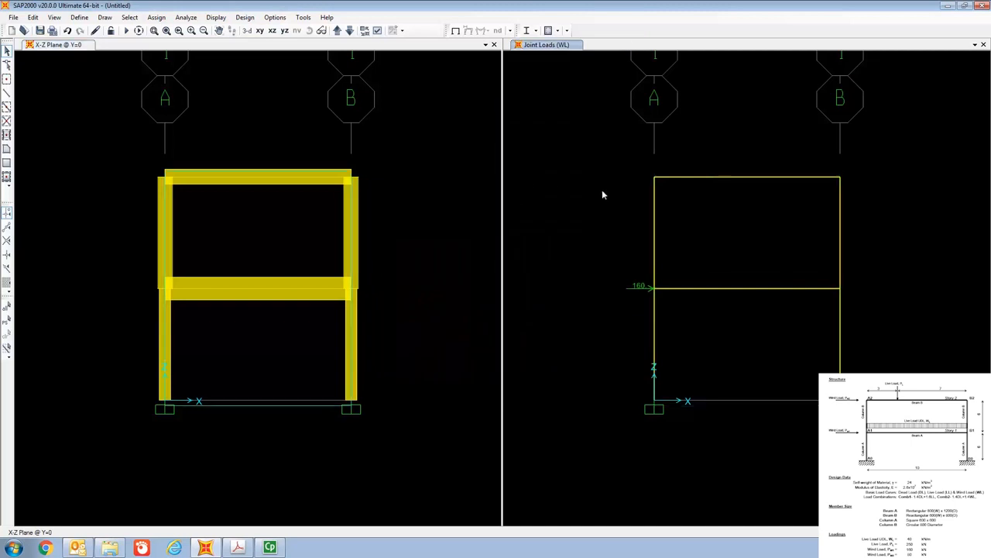
- Assign an 80 kN joint force in global X for load pattern WL to the top joint on grid line A
click(655, 180)
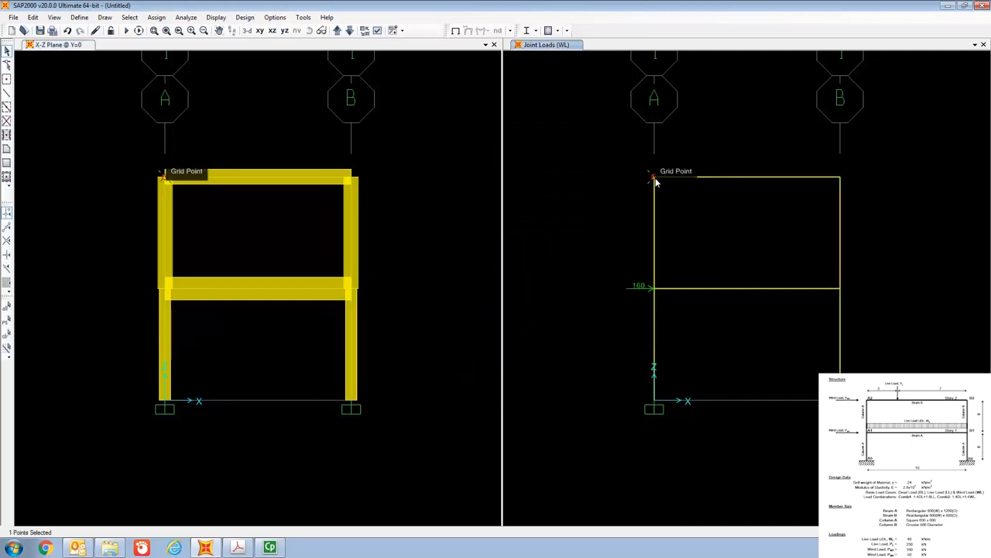
click(156, 17)
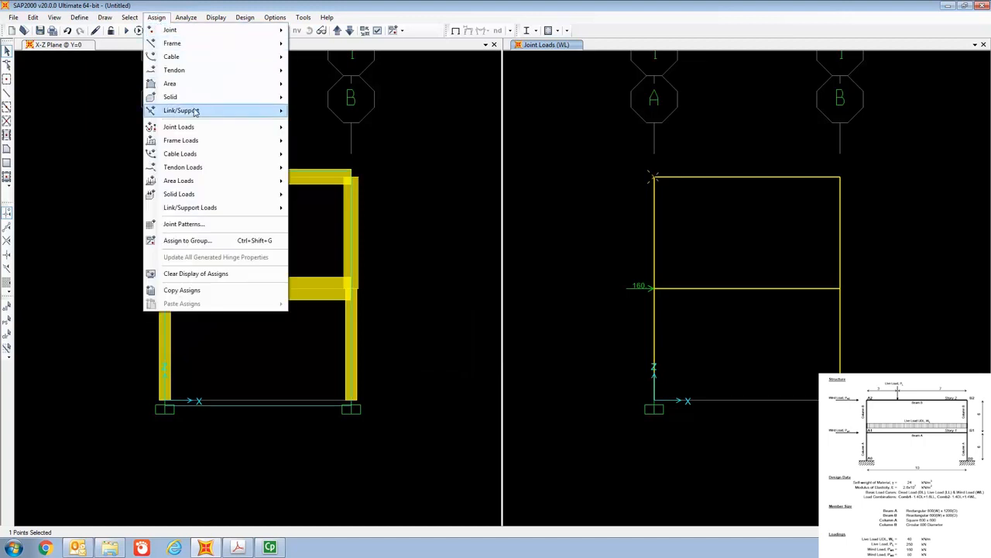
mouse_move(218, 130)
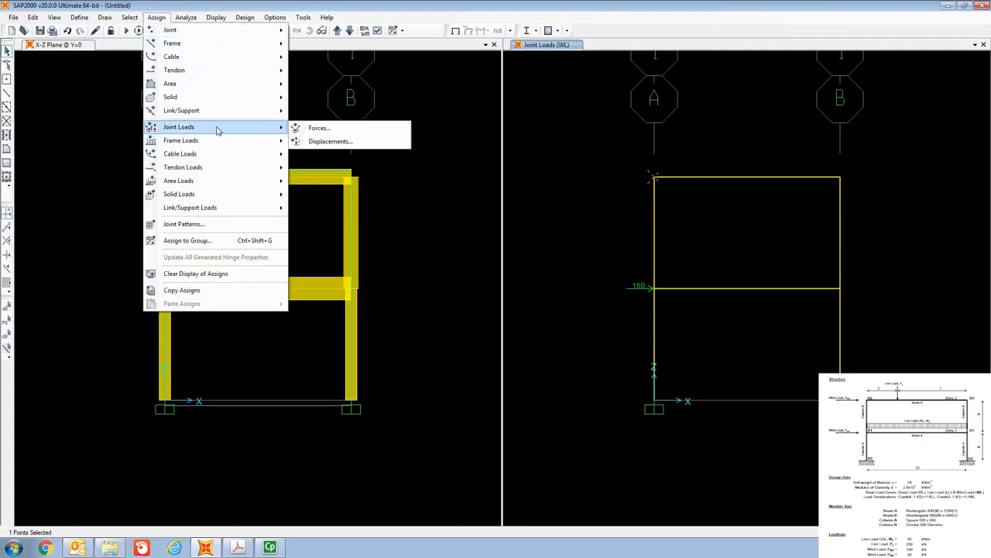
click(332, 133)
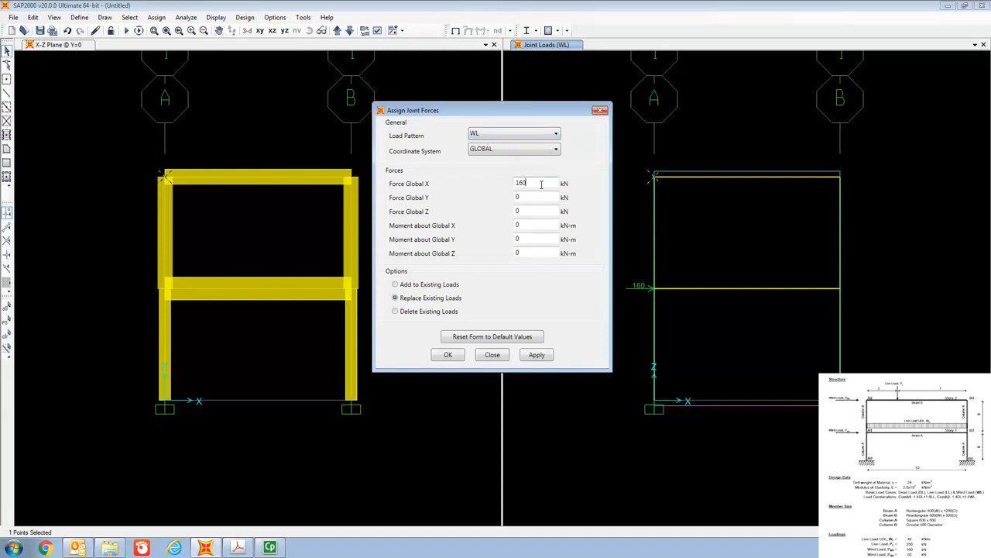
key(BackSpace)
key(BackSpace)
key(BackSpace)
text(80)
click(458, 355)
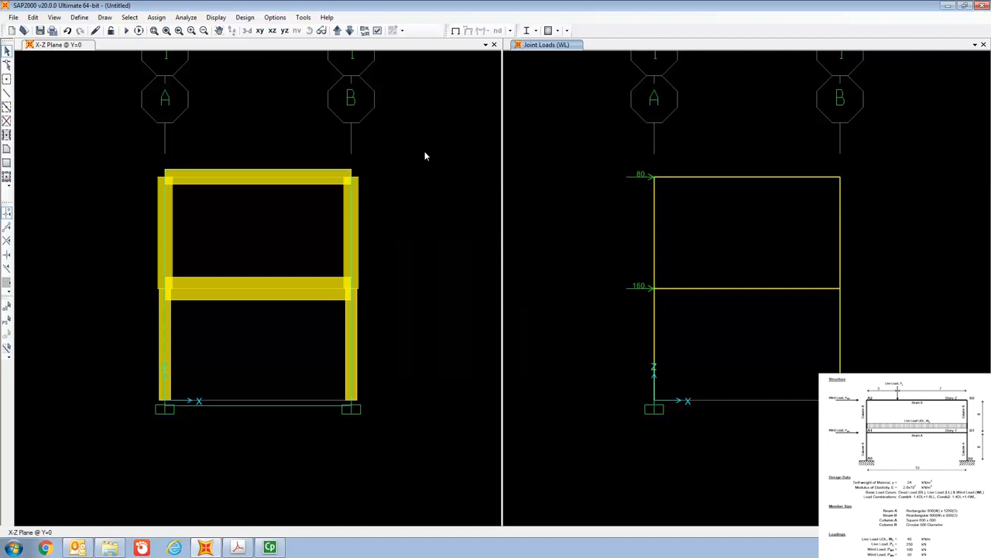
- Set the analysis options to the Plane Frame degrees of freedom in the XZ plane
click(186, 18)
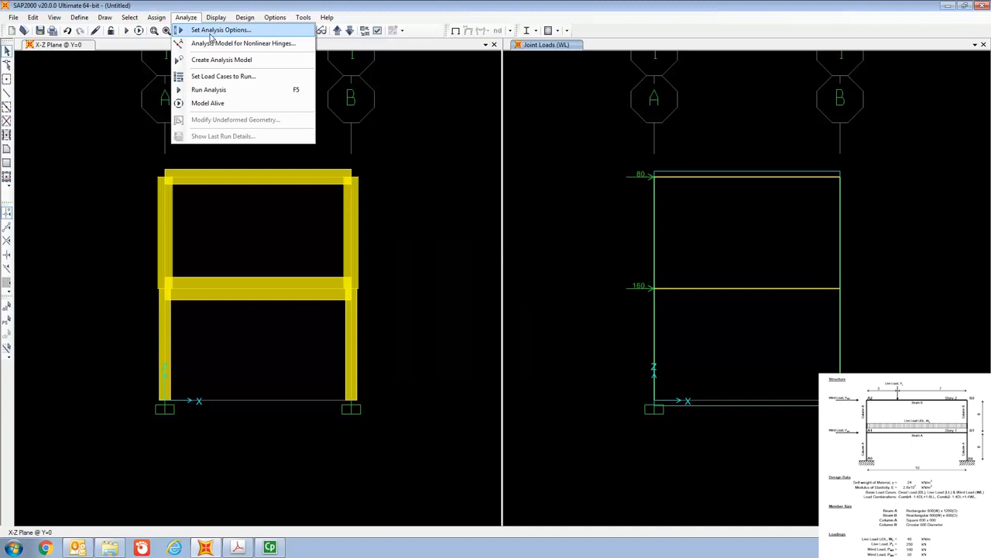
click(210, 33)
drag(449, 177, 446, 110)
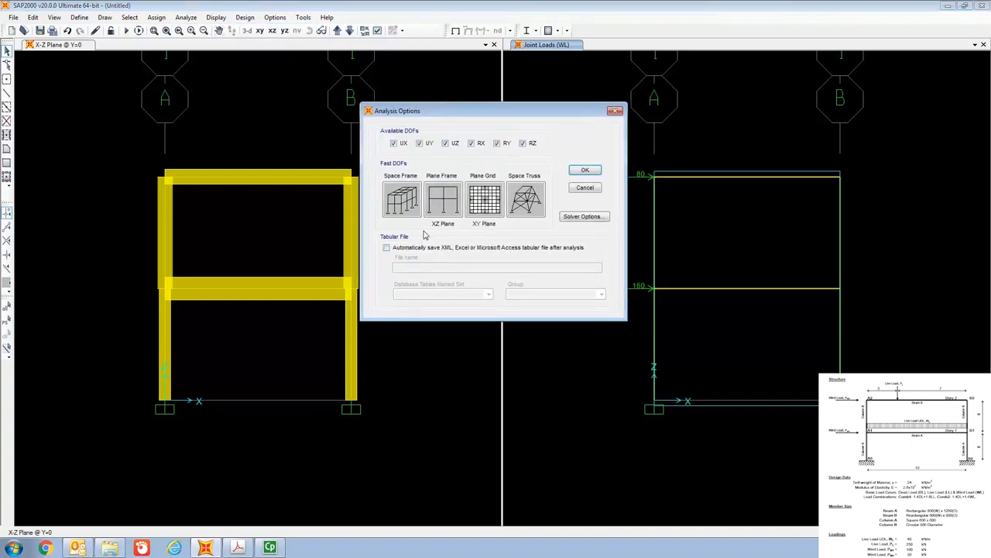
click(440, 207)
click(589, 169)
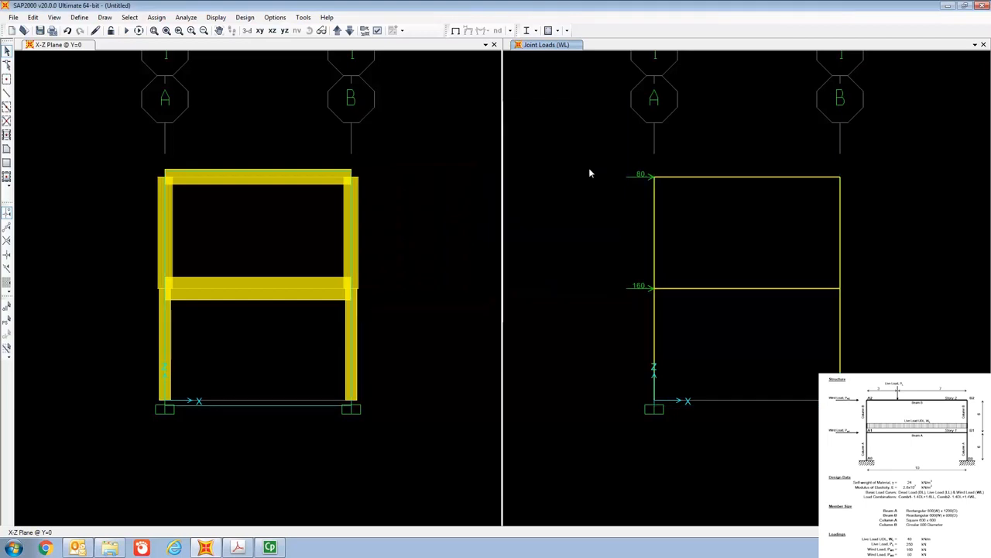
- Start the analysis run for the load cases DEAD, LL and WL
click(186, 18)
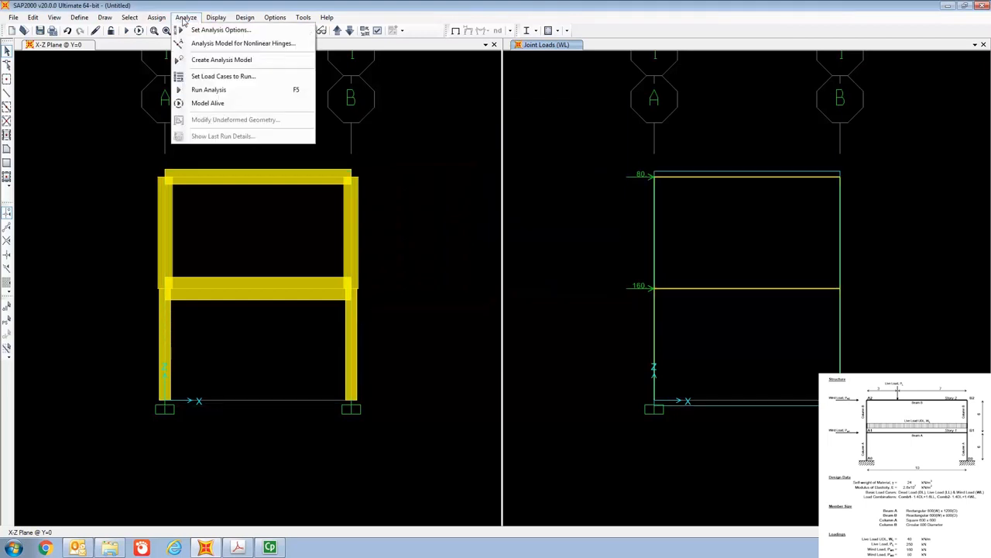
click(218, 82)
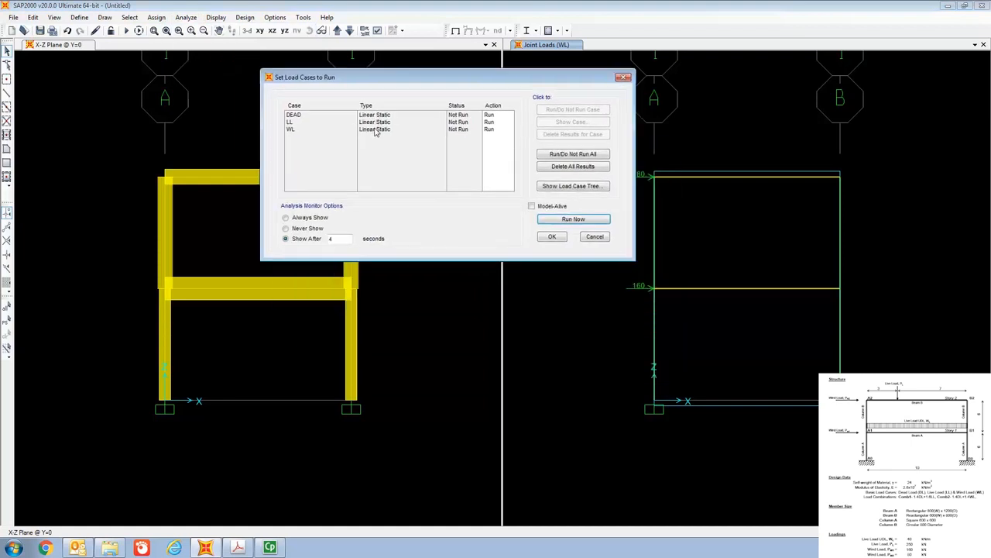
click(574, 219)
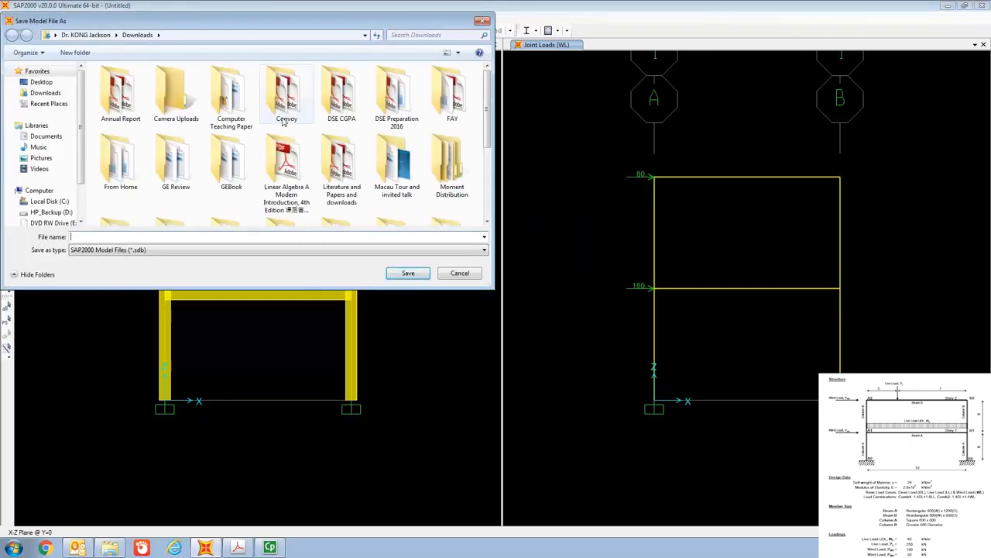
- Save the model file as PLane Frame Part 1 in the Downloads folder so the analysis can run
drag(485, 133, 486, 194)
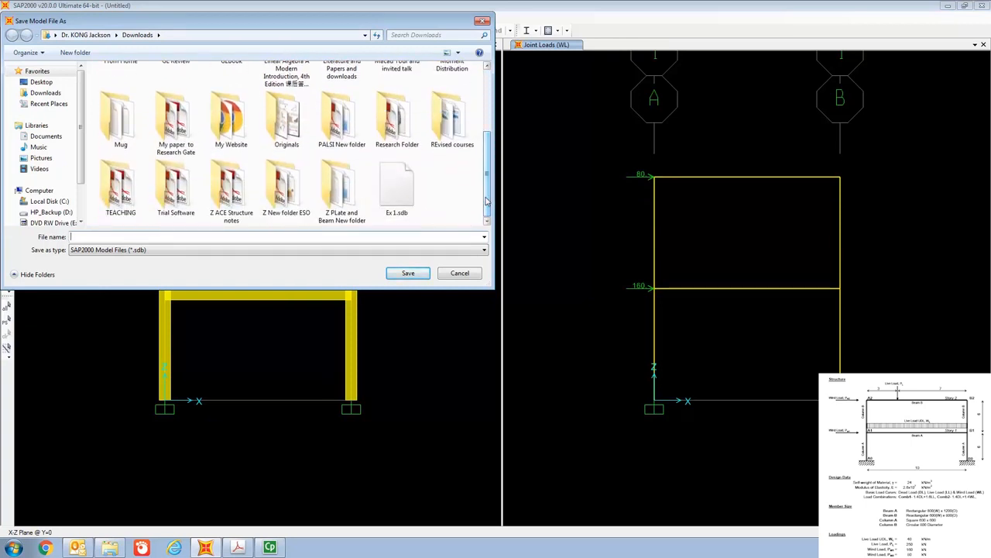
drag(486, 201, 497, 162)
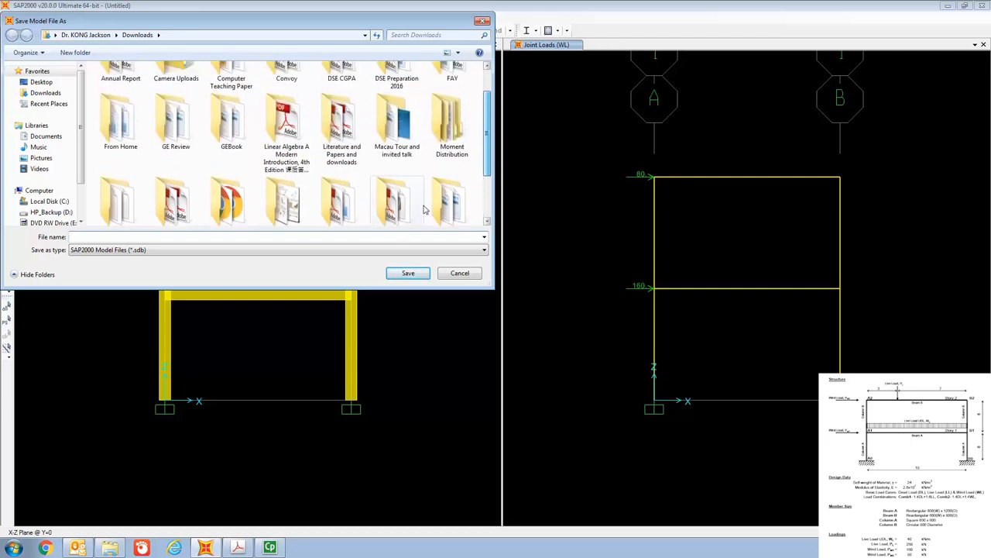
click(377, 238)
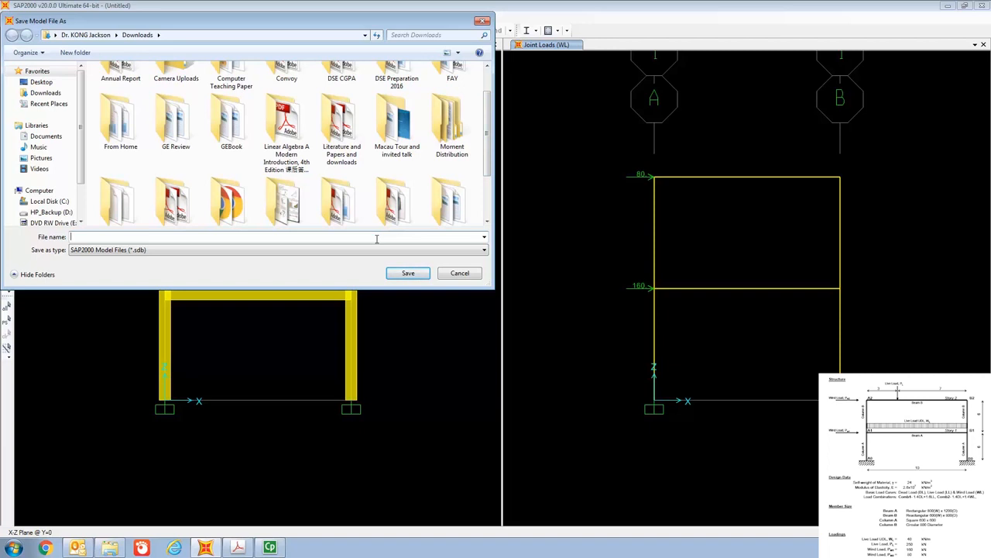
text(PLane Frame Part 1)
click(410, 274)
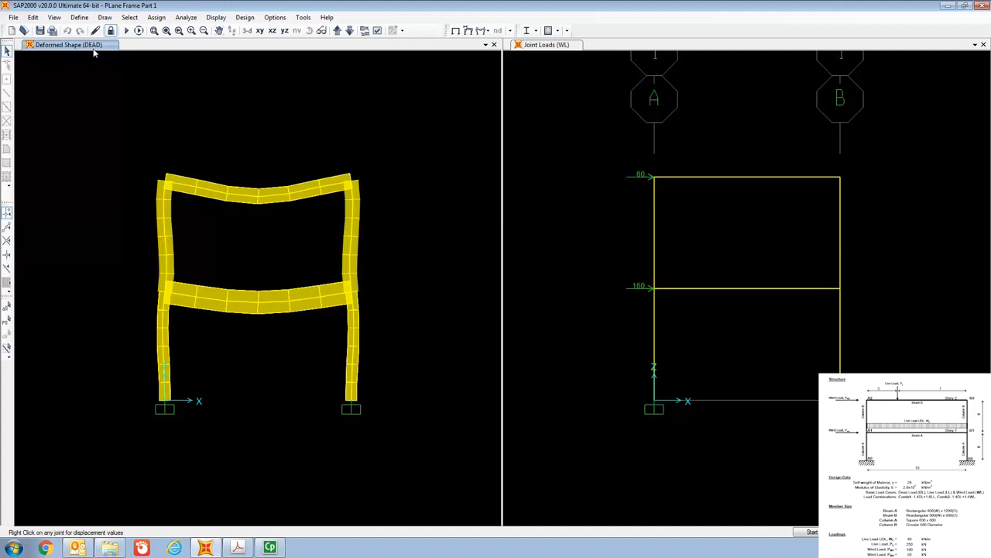
- Display the frame's deformed shape for load combination COMB1, then play and stop its animation
click(217, 17)
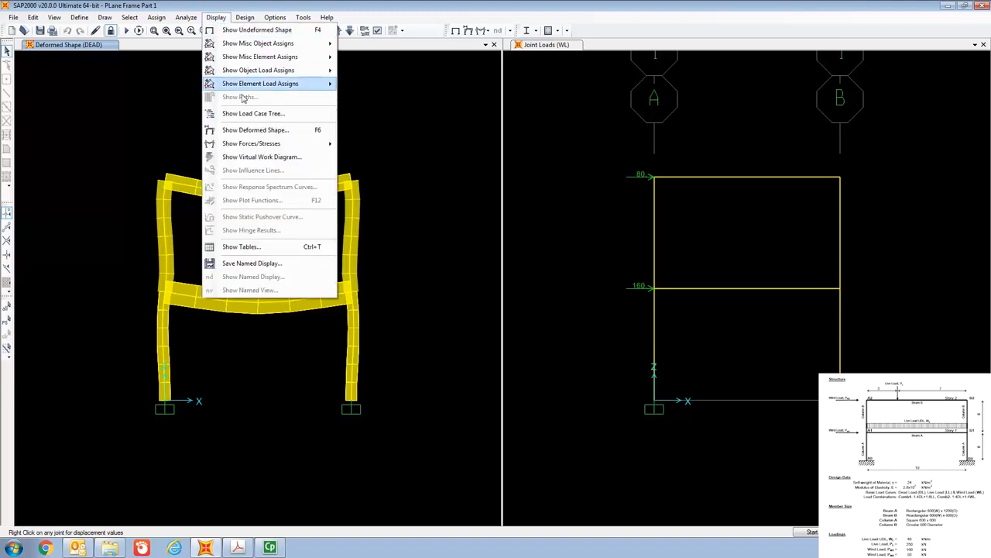
click(258, 132)
click(501, 79)
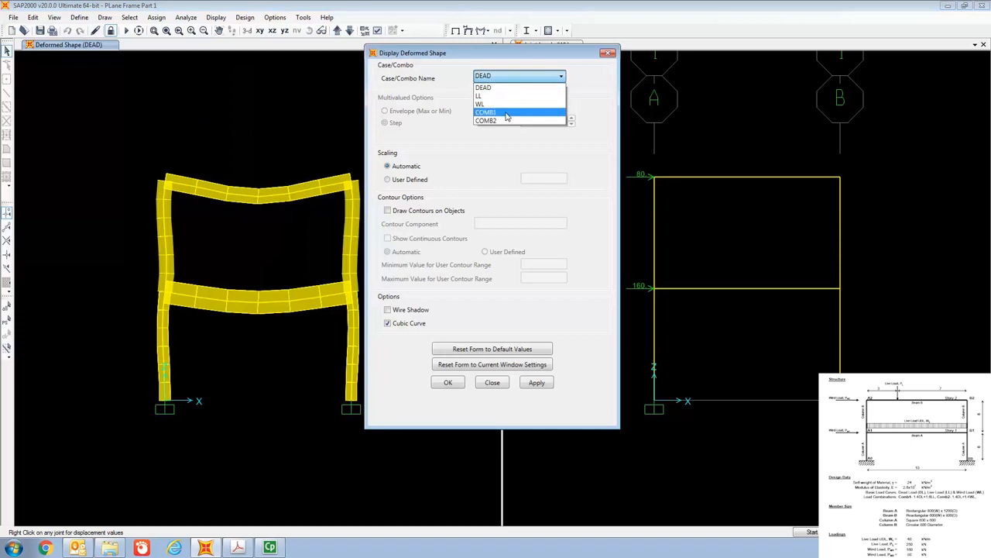
click(508, 113)
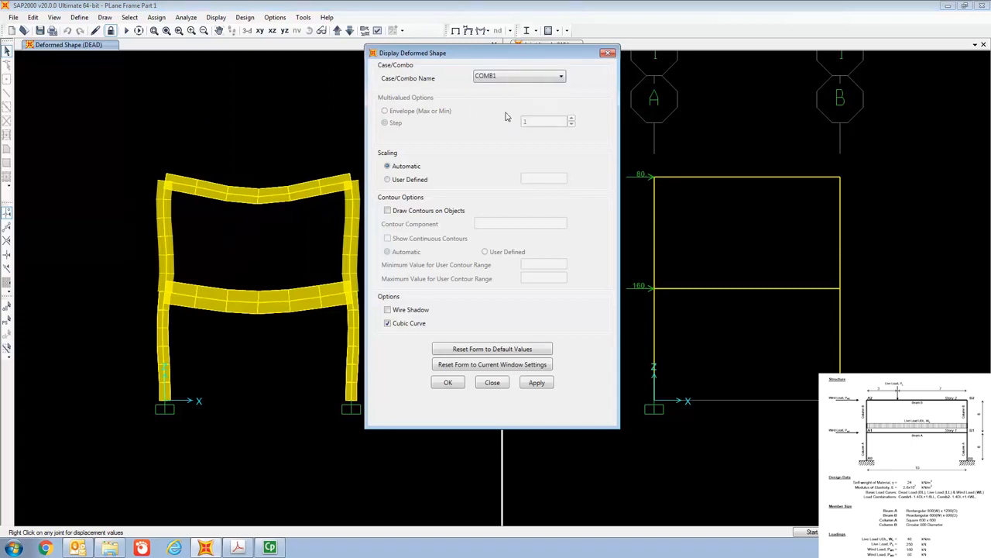
click(449, 382)
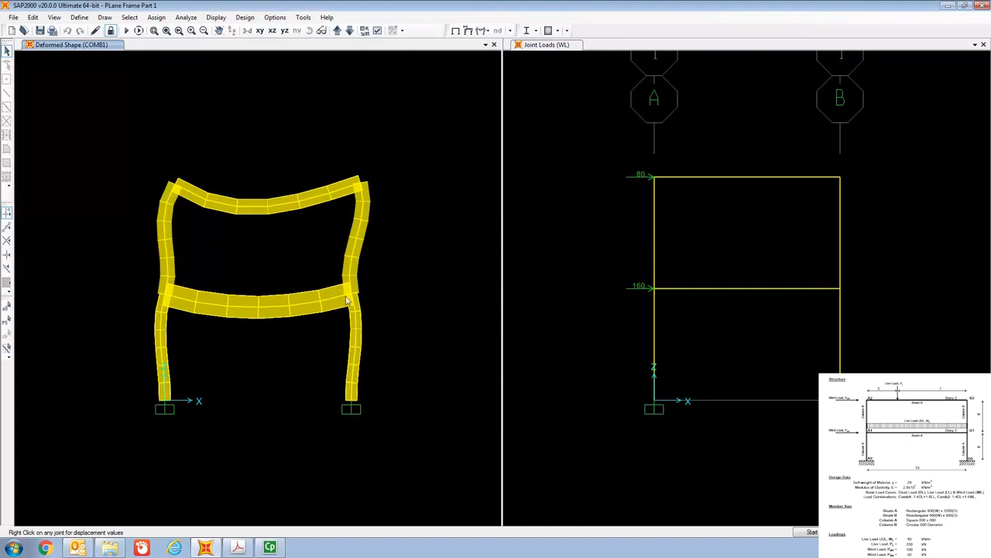
click(818, 534)
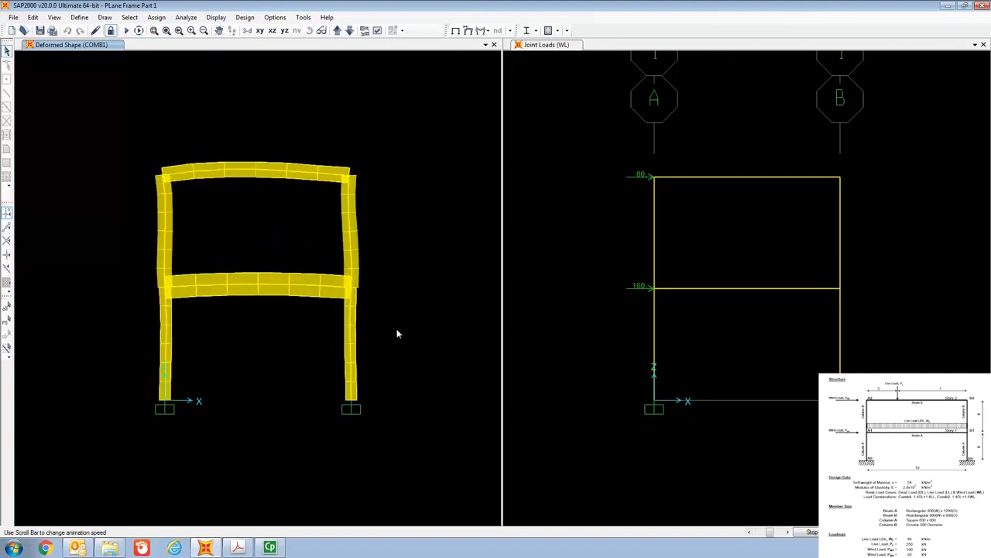
click(812, 531)
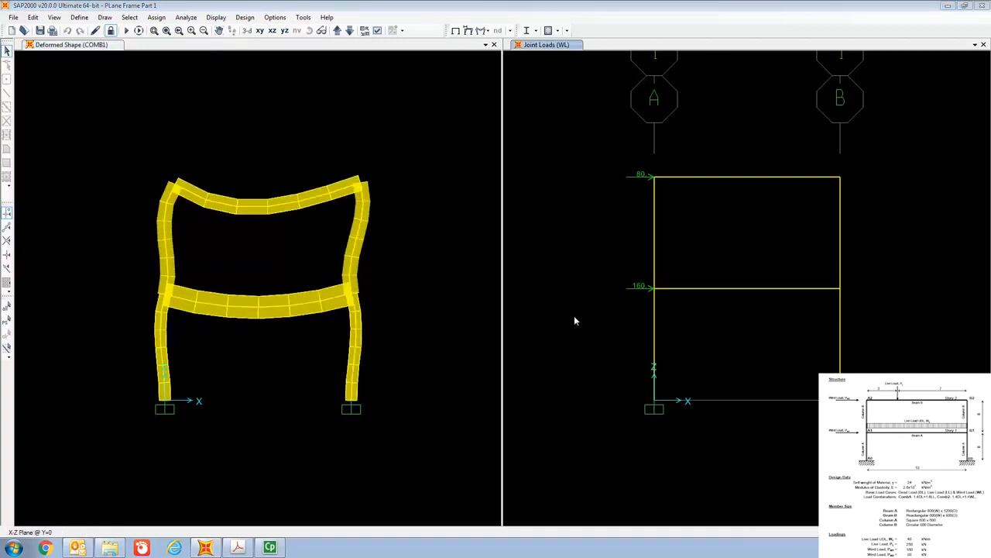
click(410, 47)
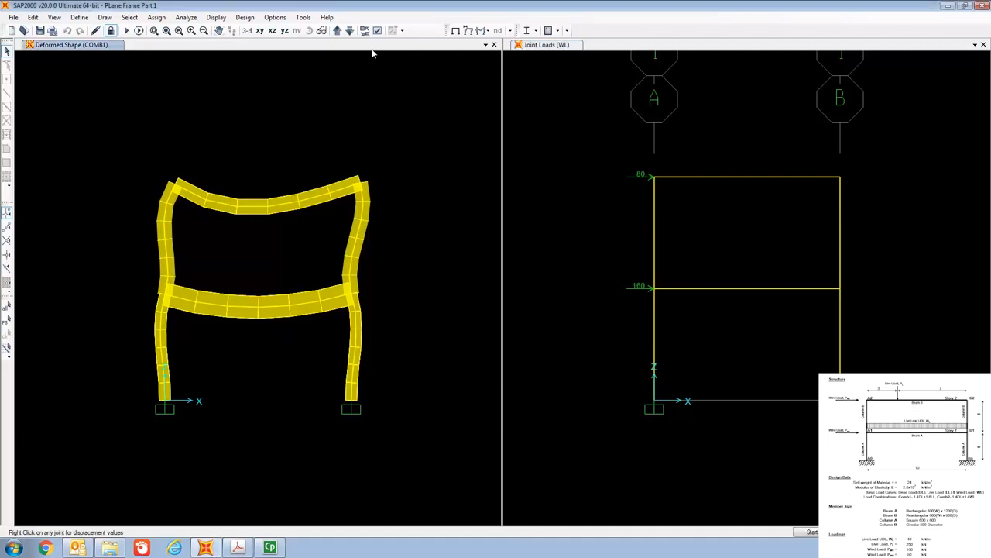
- Show the Shear 2-2 force diagram with values for load combination COMB1 in the Joint Loads view
click(672, 49)
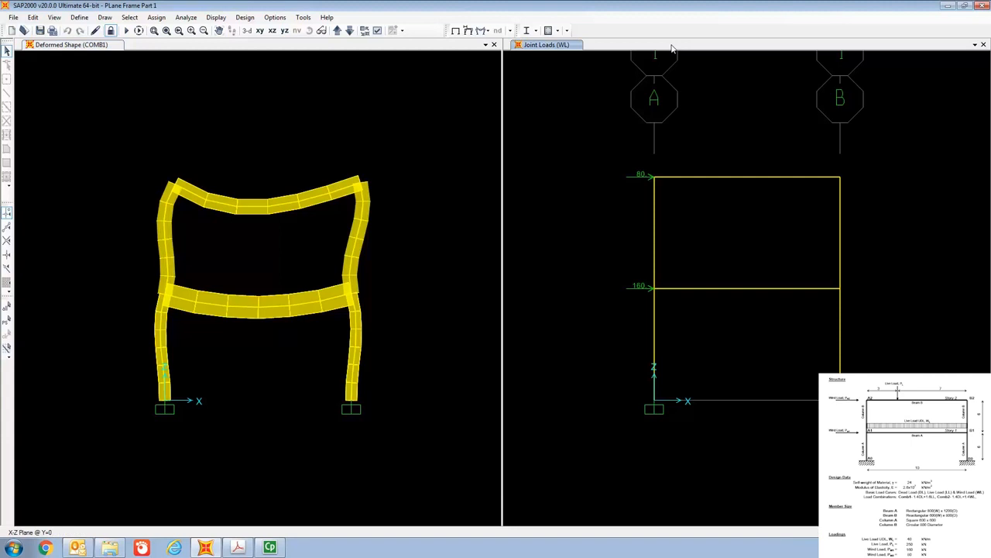
click(215, 18)
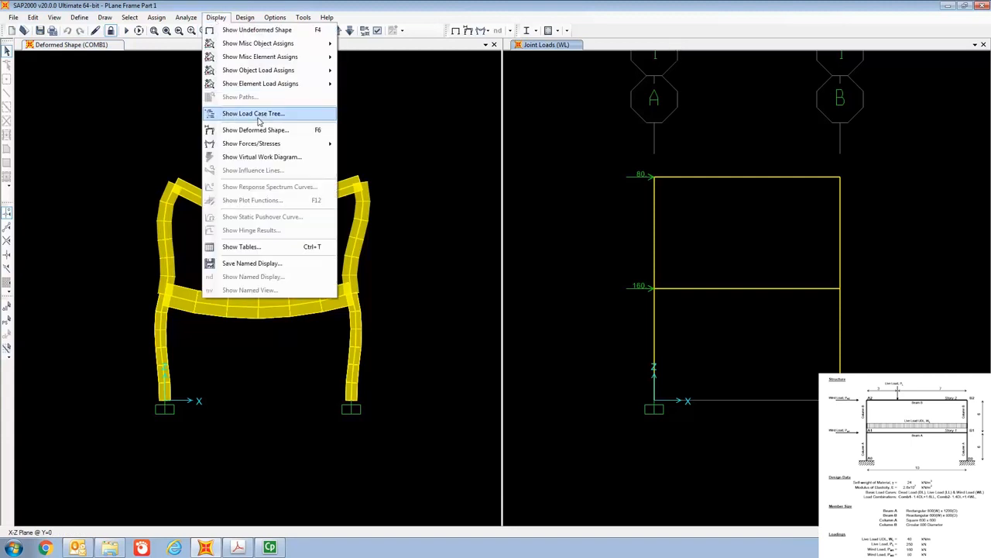
mouse_move(260, 151)
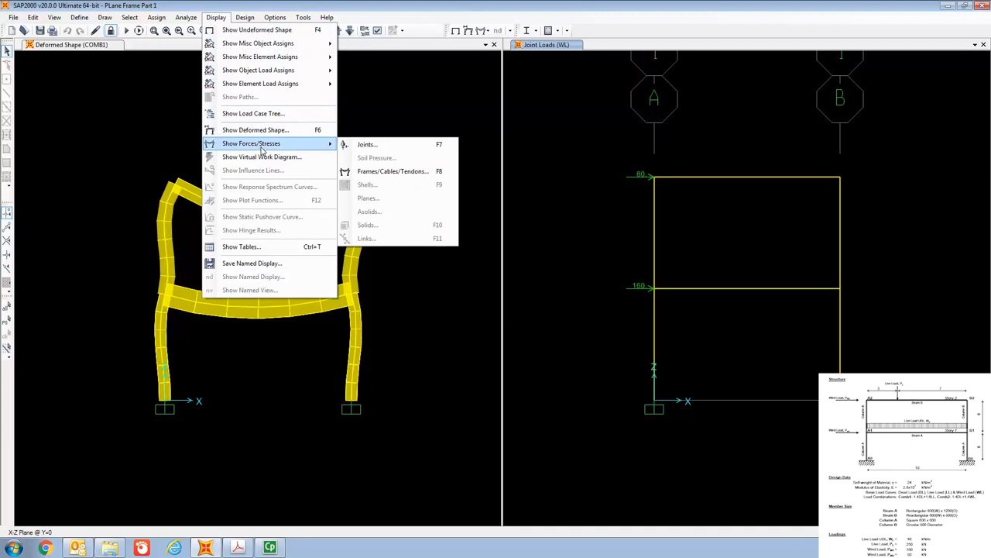
click(384, 178)
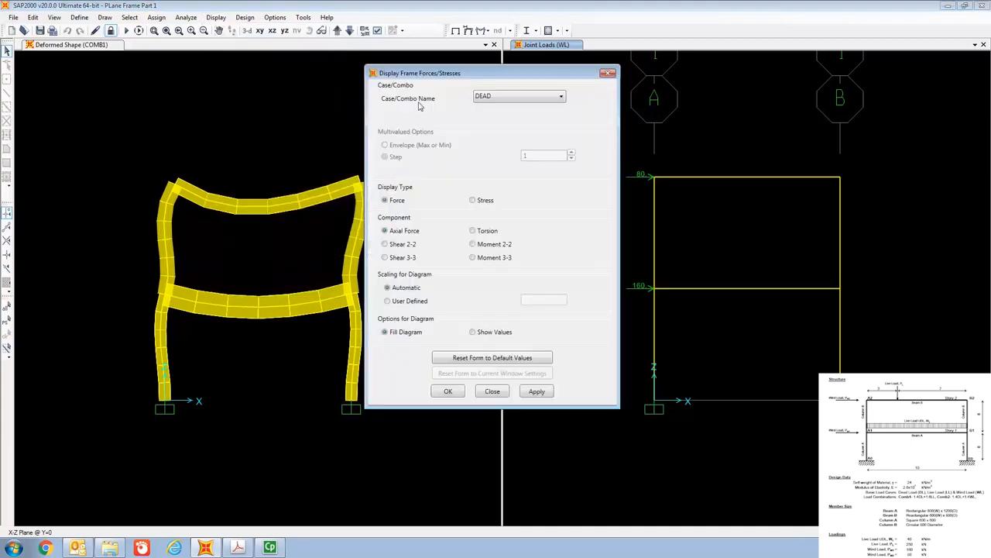
drag(433, 73, 317, 58)
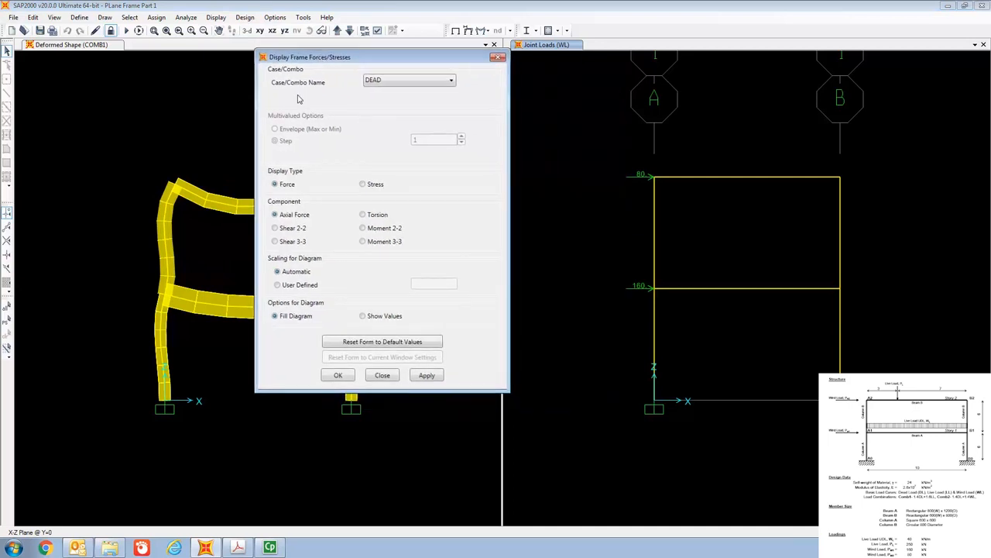
click(409, 81)
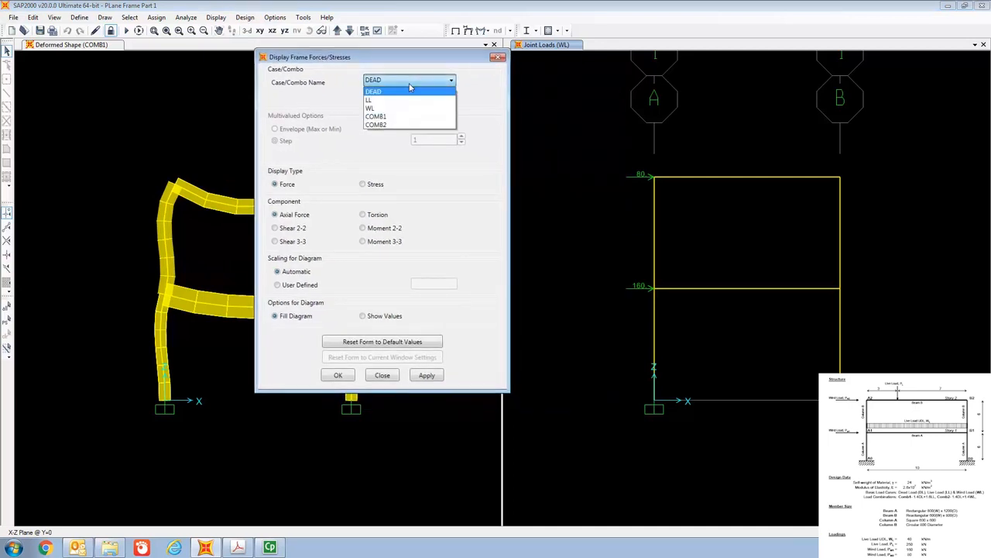
click(406, 116)
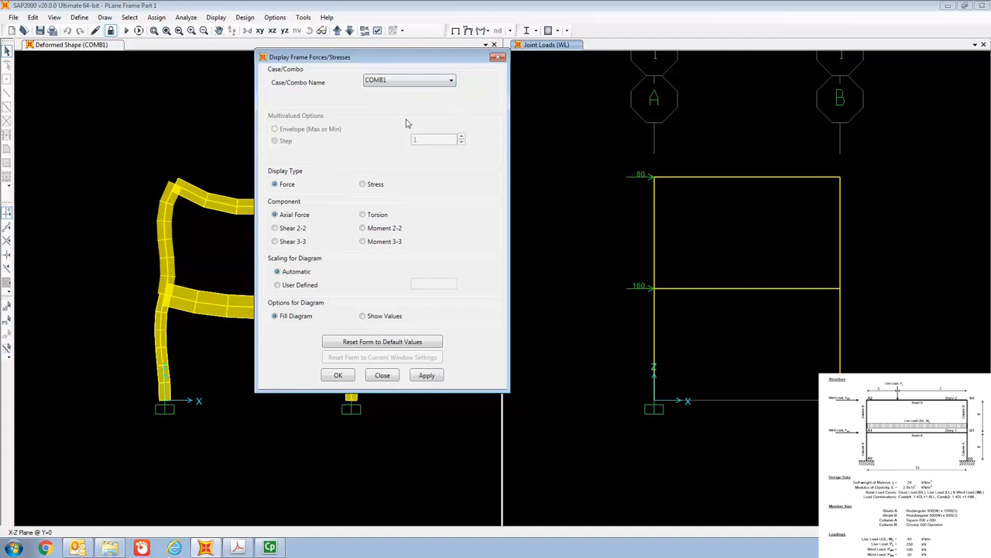
click(289, 230)
click(338, 376)
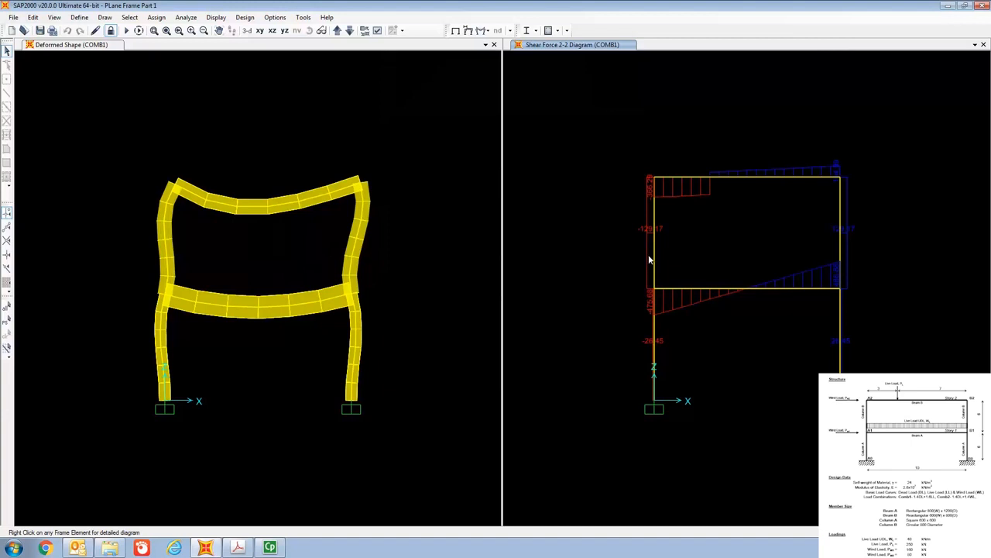
click(215, 18)
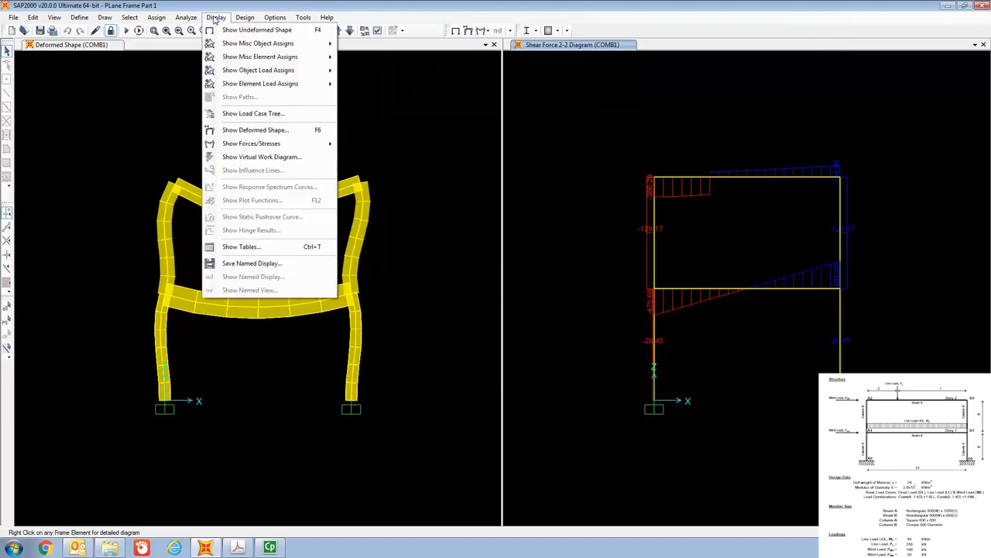
click(251, 130)
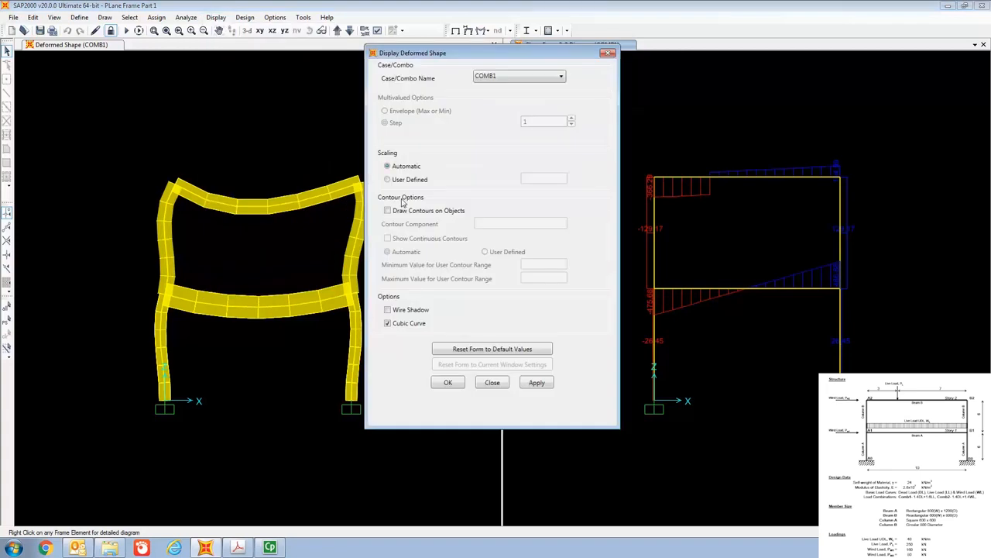
click(502, 77)
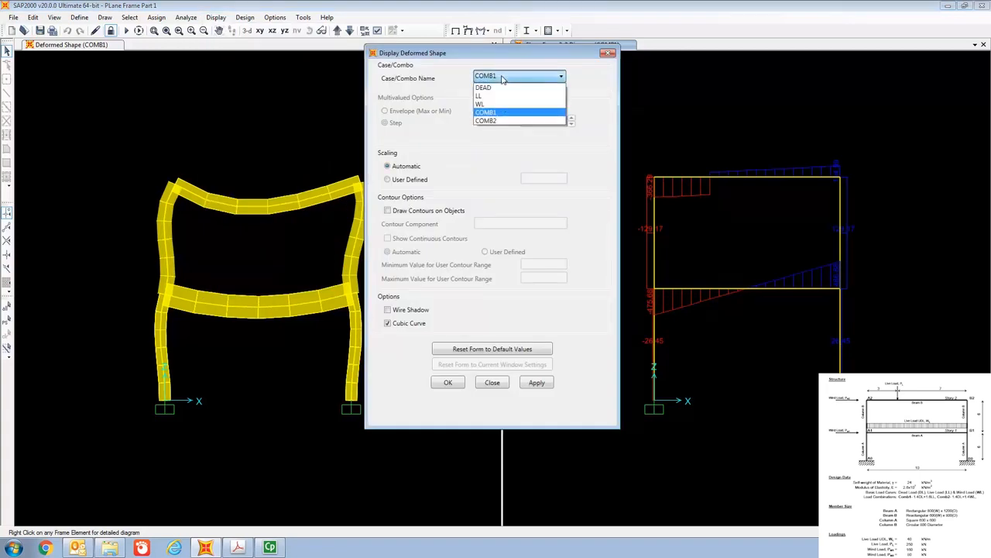
click(500, 121)
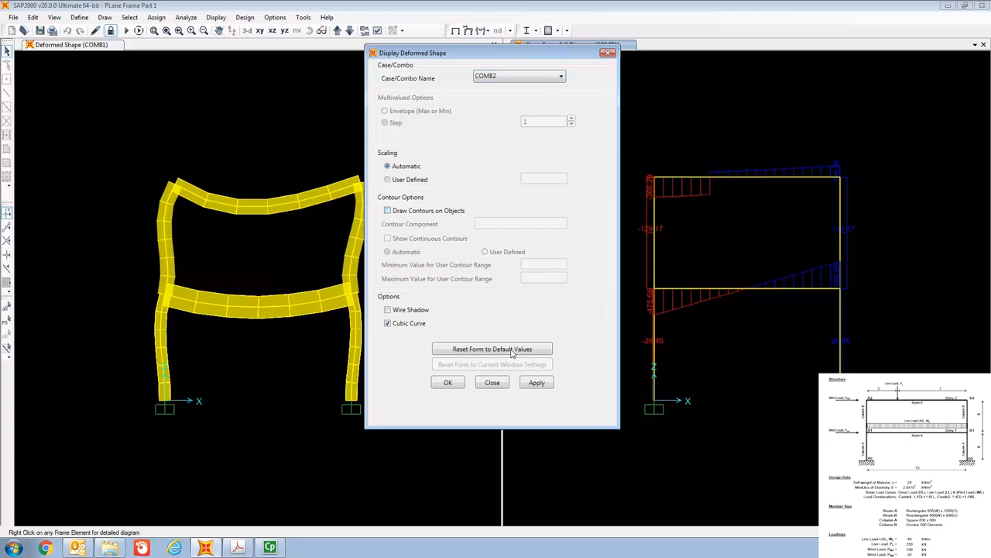
click(501, 384)
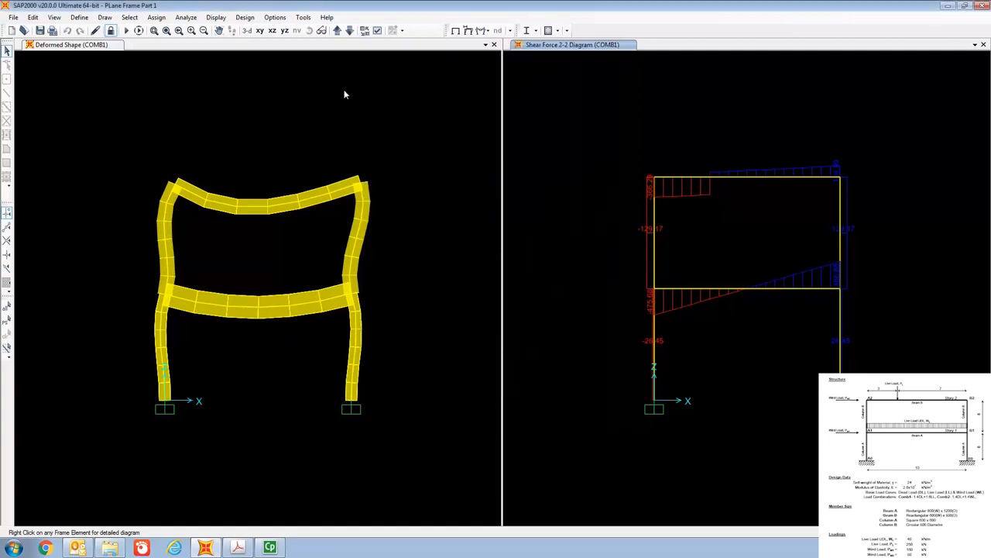
- Replace the shear force diagram with the Moment 3-3 diagram for load combination COMB2
click(217, 18)
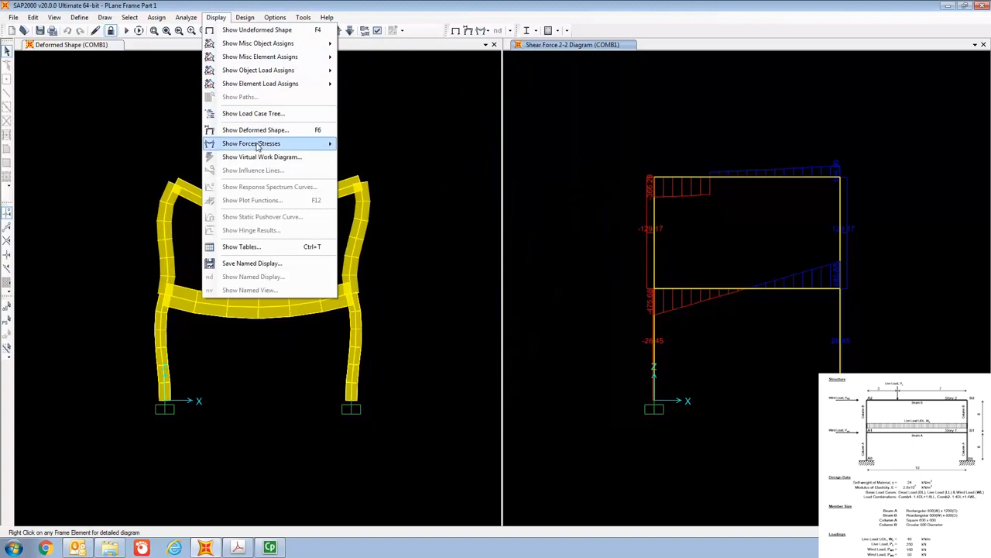
mouse_move(259, 146)
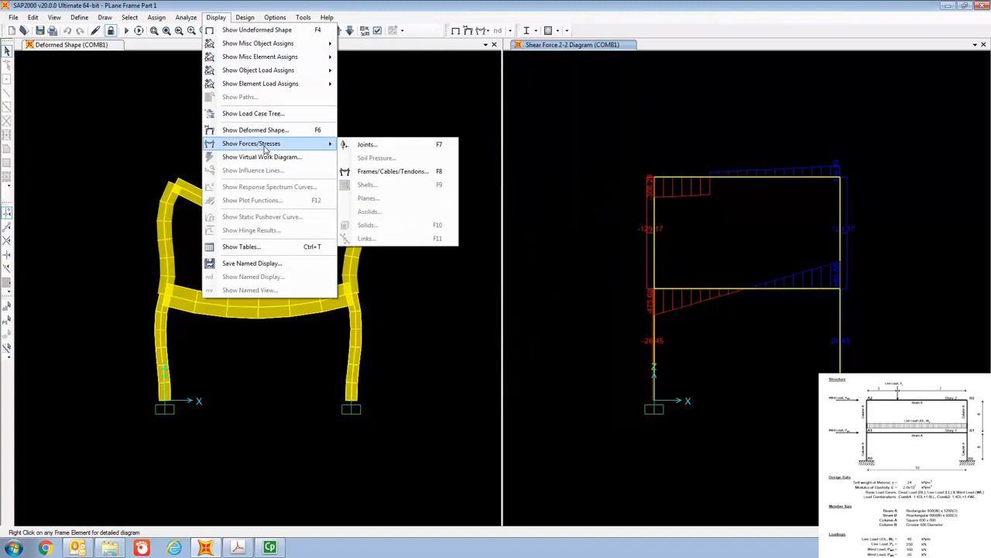
click(380, 177)
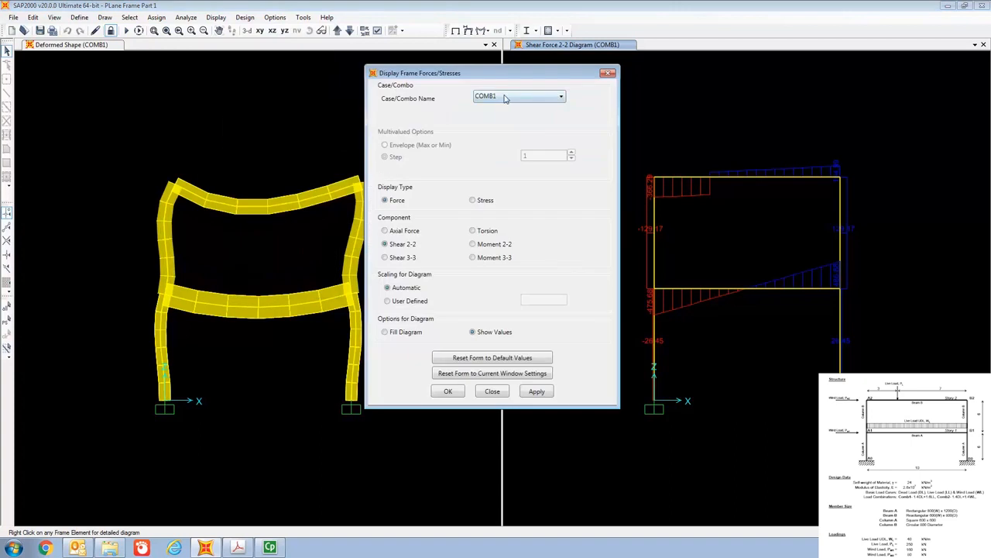
click(505, 98)
click(501, 141)
click(448, 392)
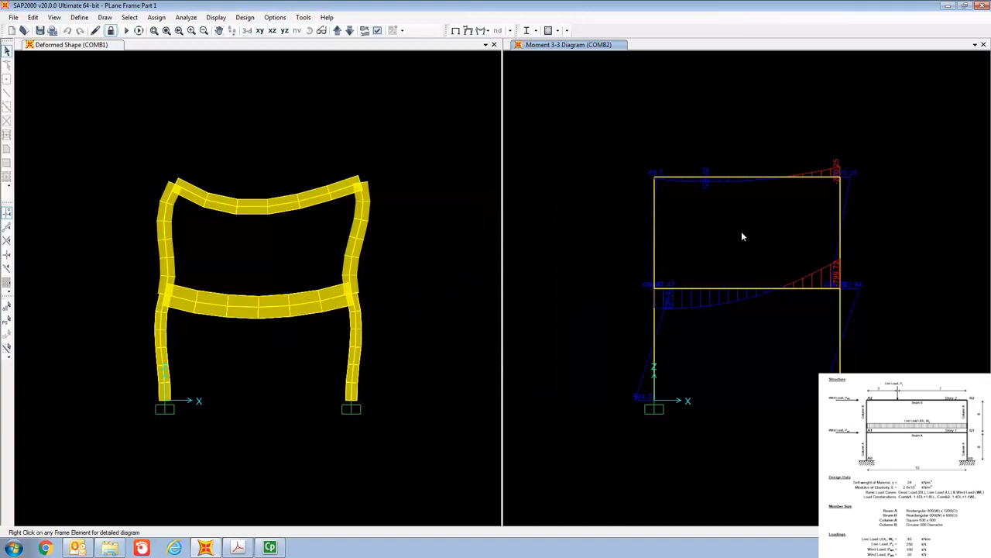
scroll(741, 236, up, 1)
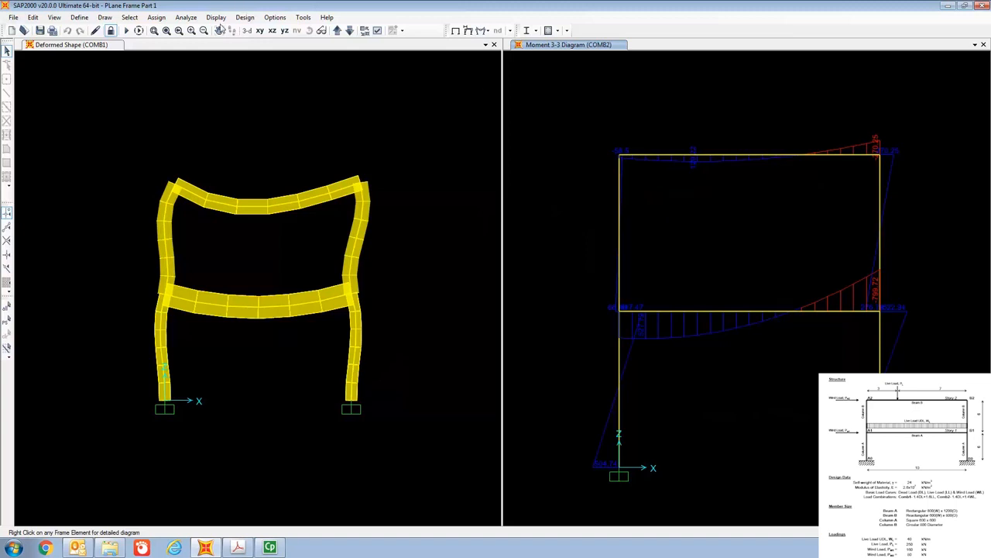
- Select the joint Displacements, joint Reactions and Element Forces - Frames analysis result tables for display
click(218, 18)
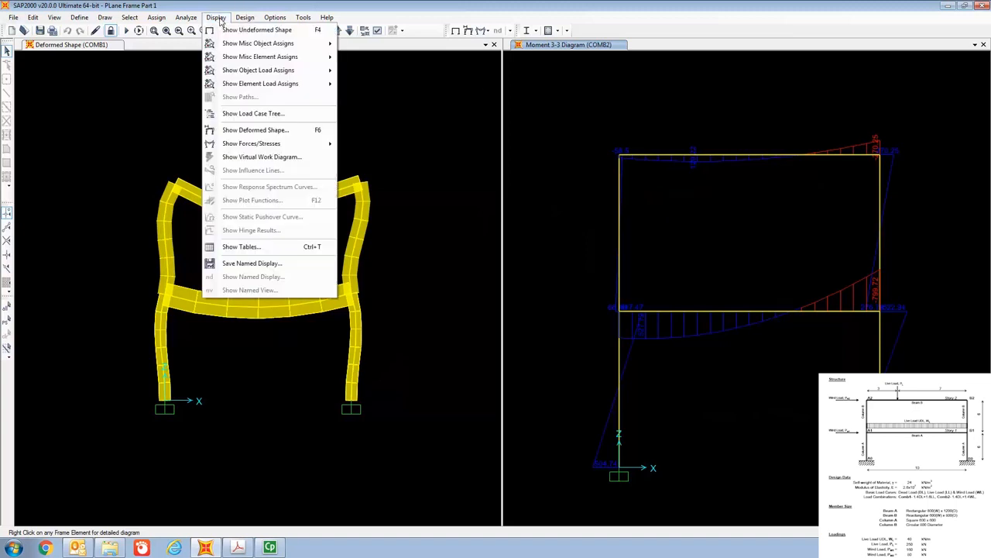
click(260, 246)
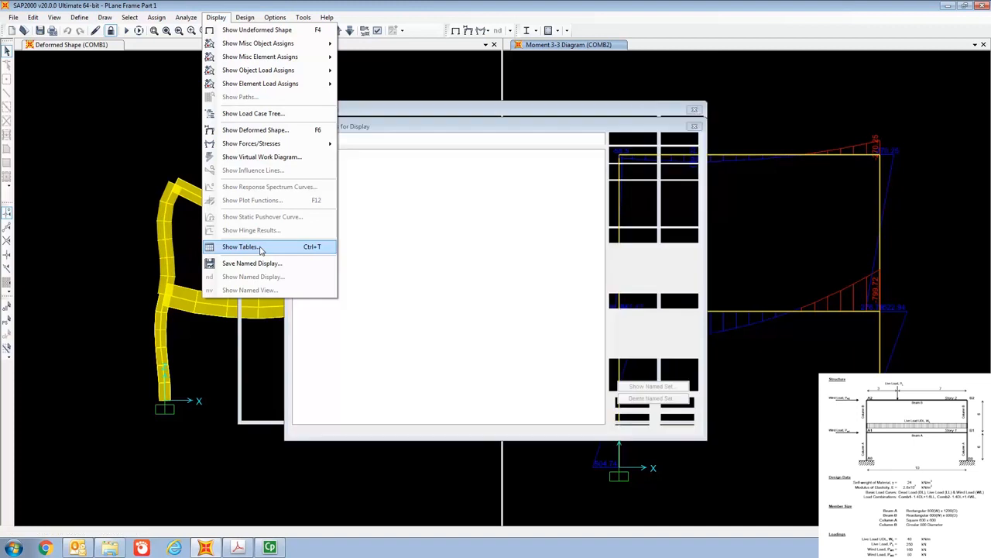
drag(391, 123, 288, 32)
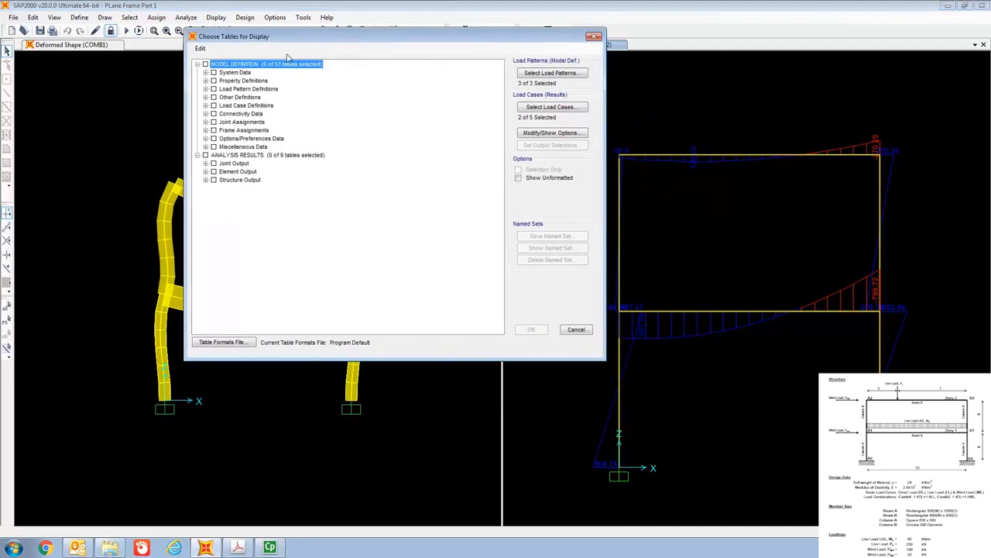
click(206, 164)
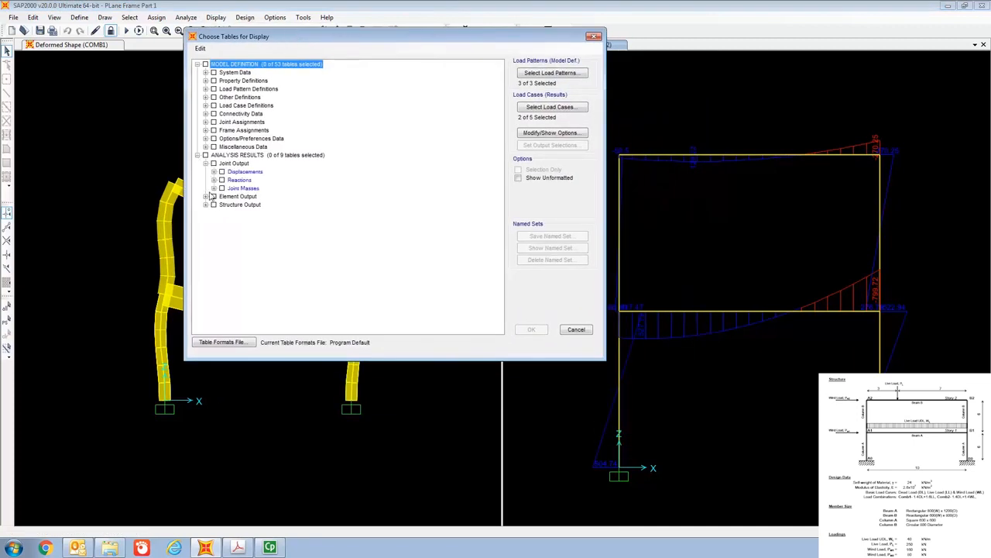
click(206, 196)
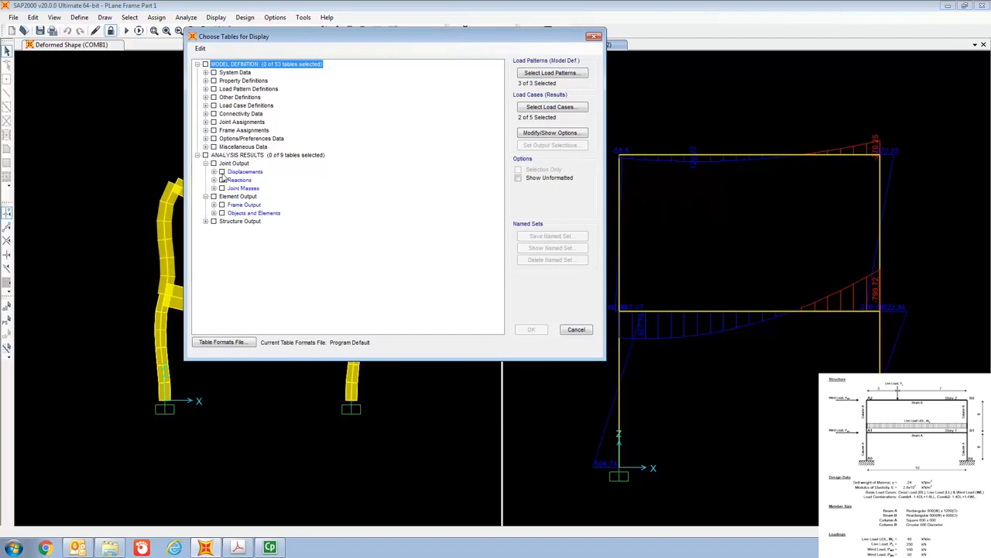
click(223, 172)
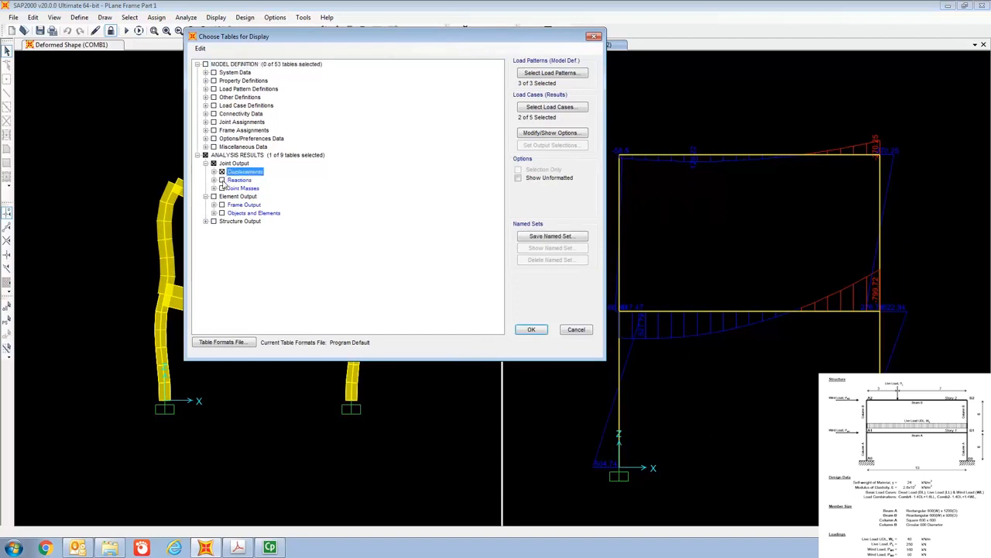
click(222, 180)
click(214, 205)
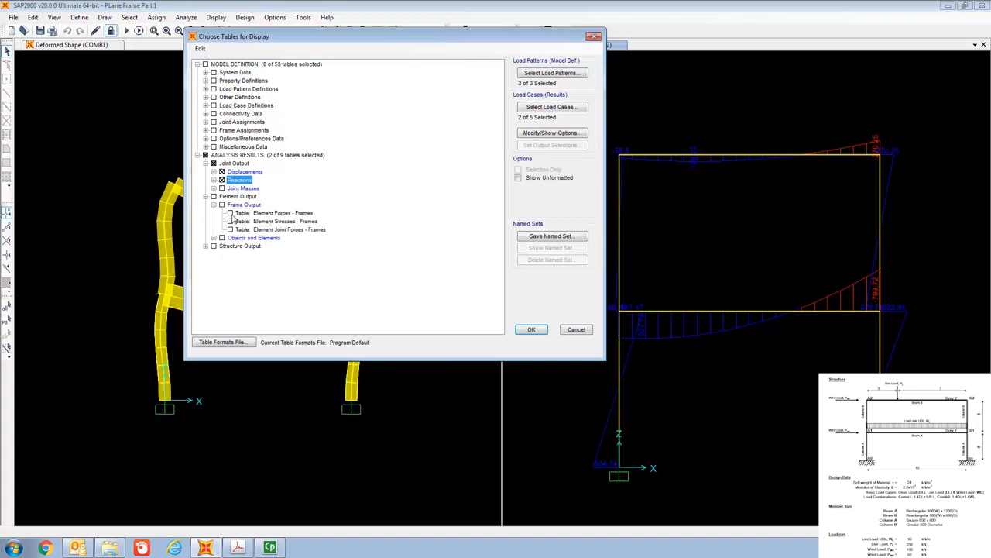
click(234, 215)
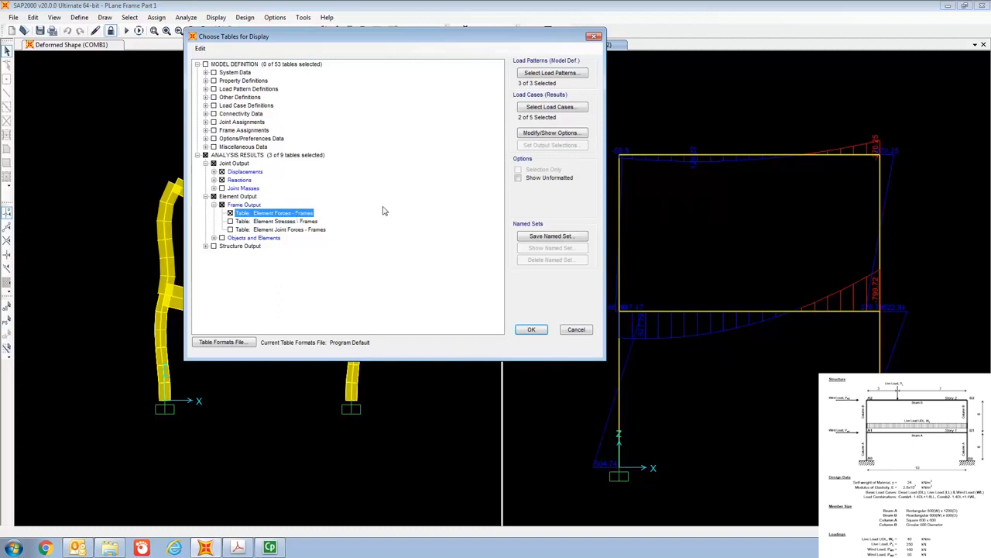
- Use COMB1 and COMB2 as the output cases, then display the selected result tables in a maximized window
click(546, 108)
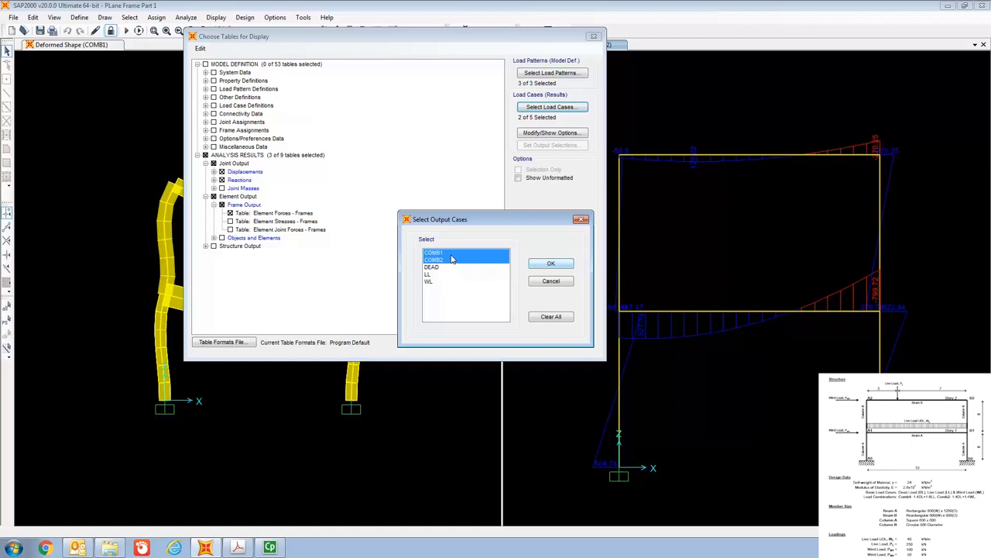
click(545, 265)
click(532, 329)
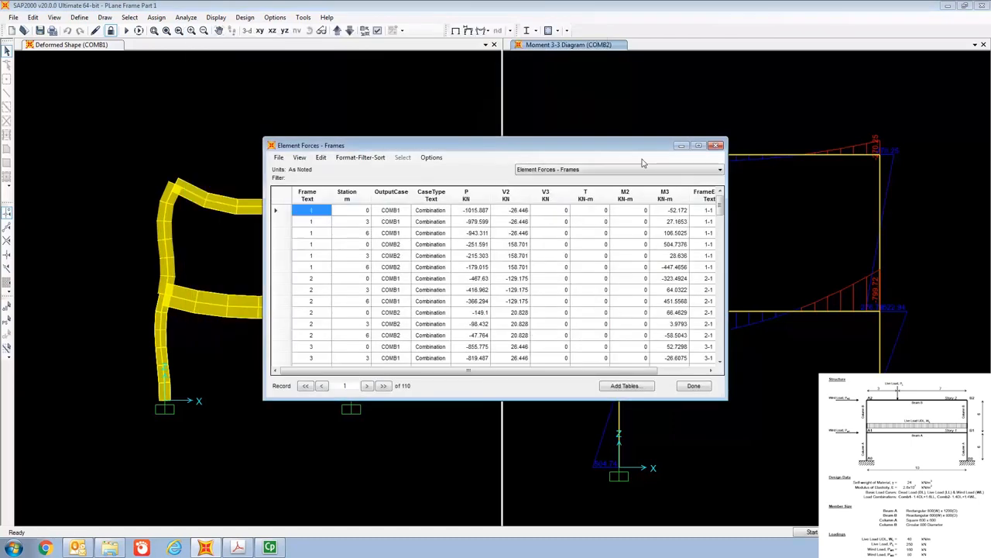
click(698, 145)
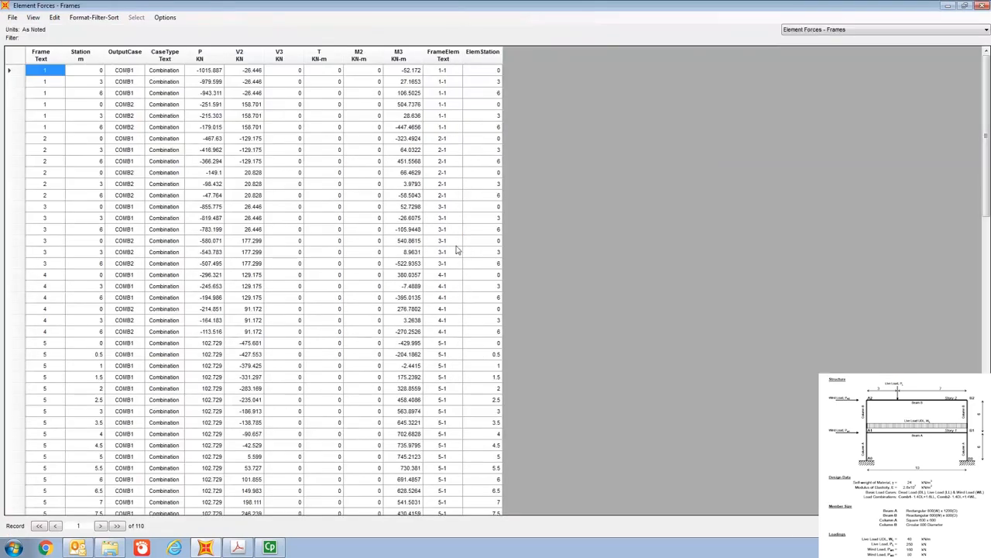
- Review the Joint Displacements and Joint Reactions tables, then return to the Element Forces - Frames table
click(817, 33)
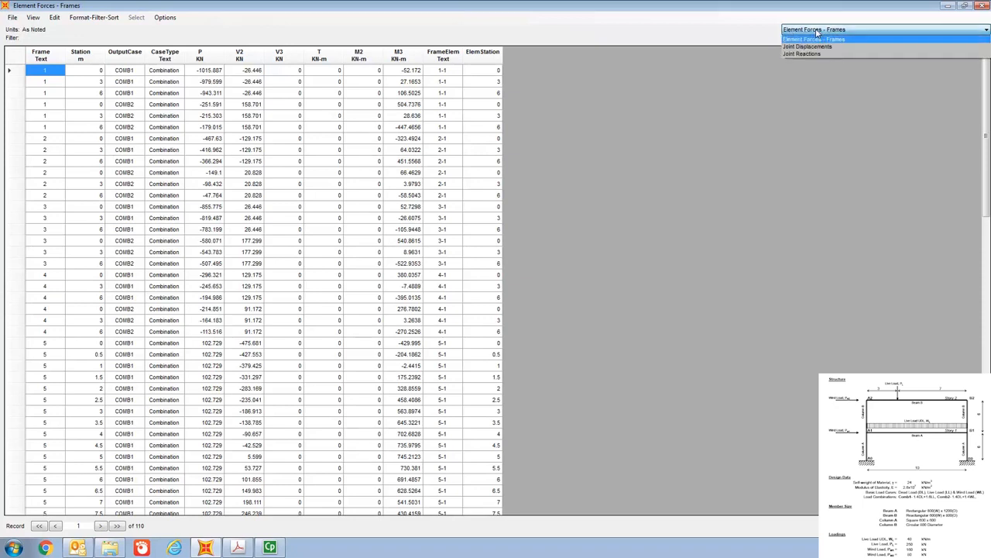
click(703, 84)
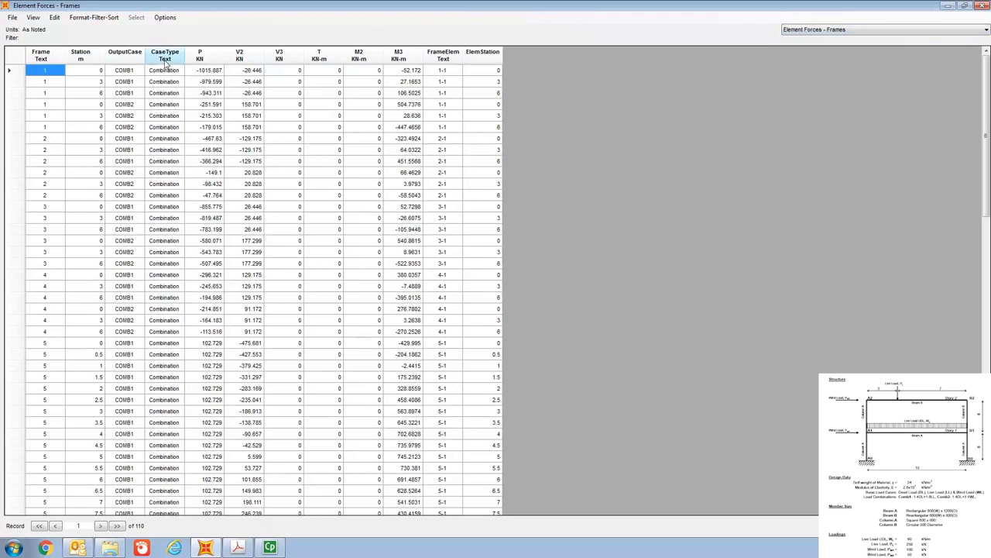
click(821, 29)
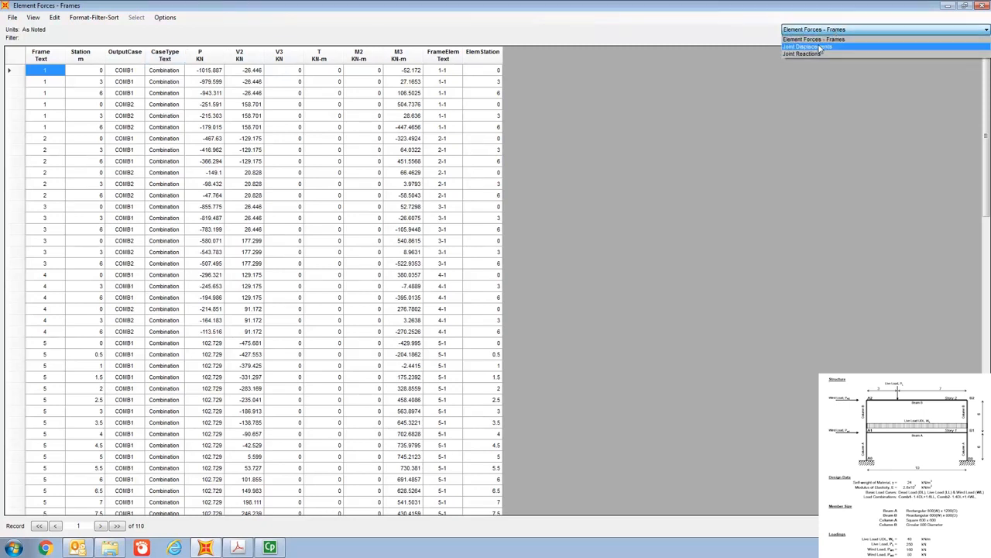
click(819, 46)
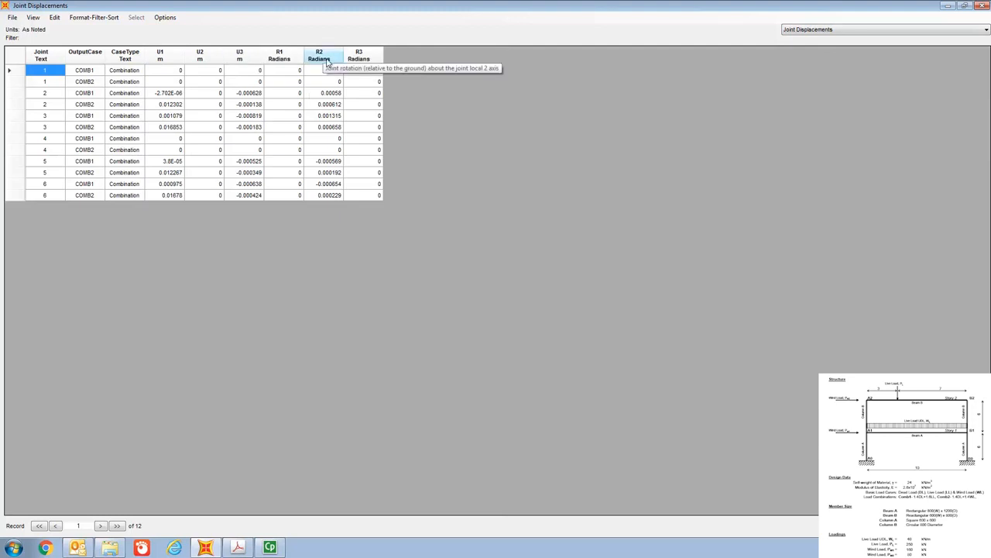
click(818, 31)
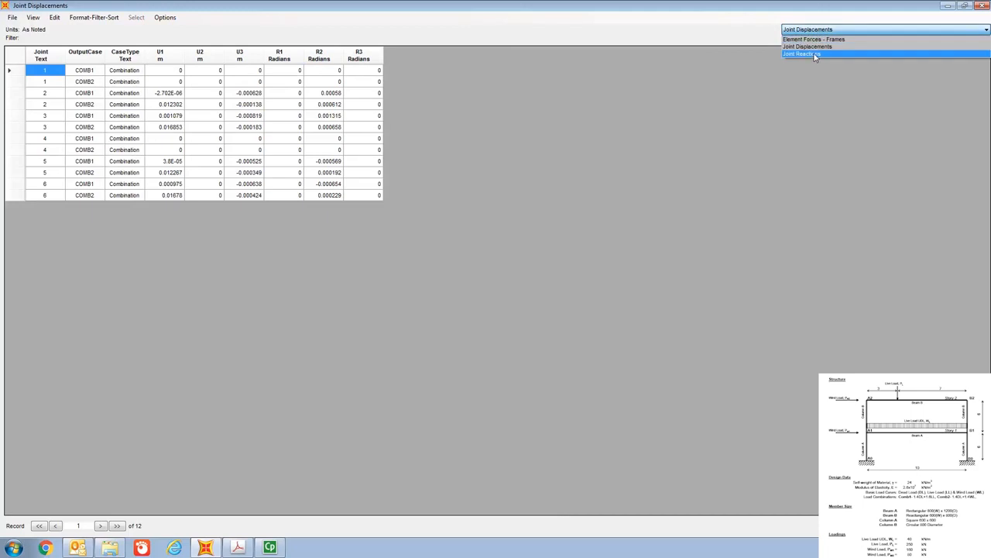
click(805, 54)
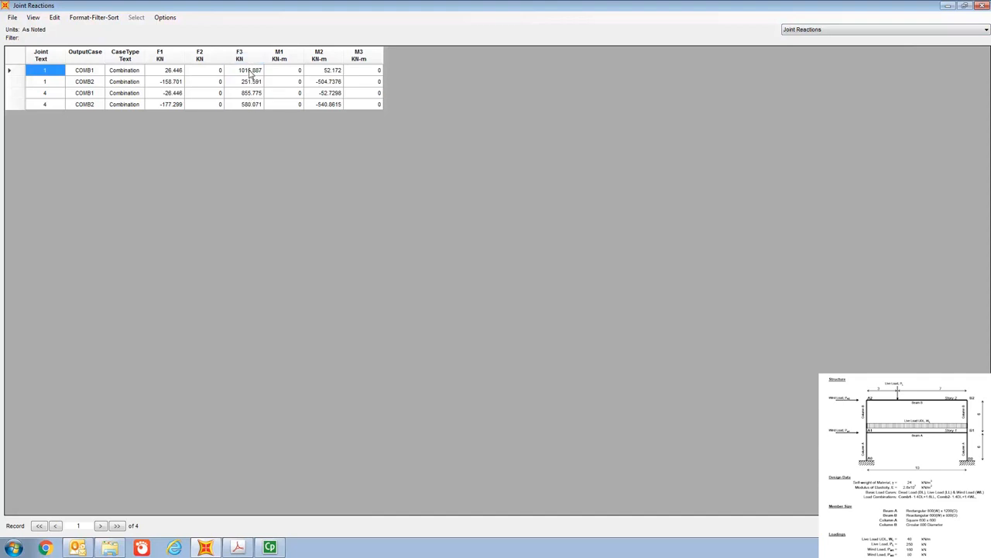
click(861, 30)
click(814, 39)
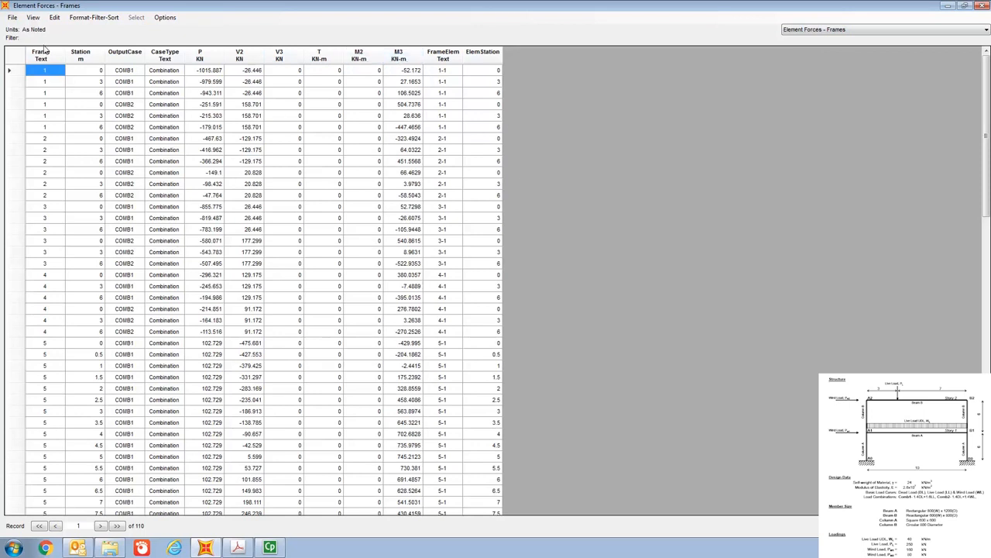
- Export all the result tables to Excel and maximize the resulting workbook
click(12, 17)
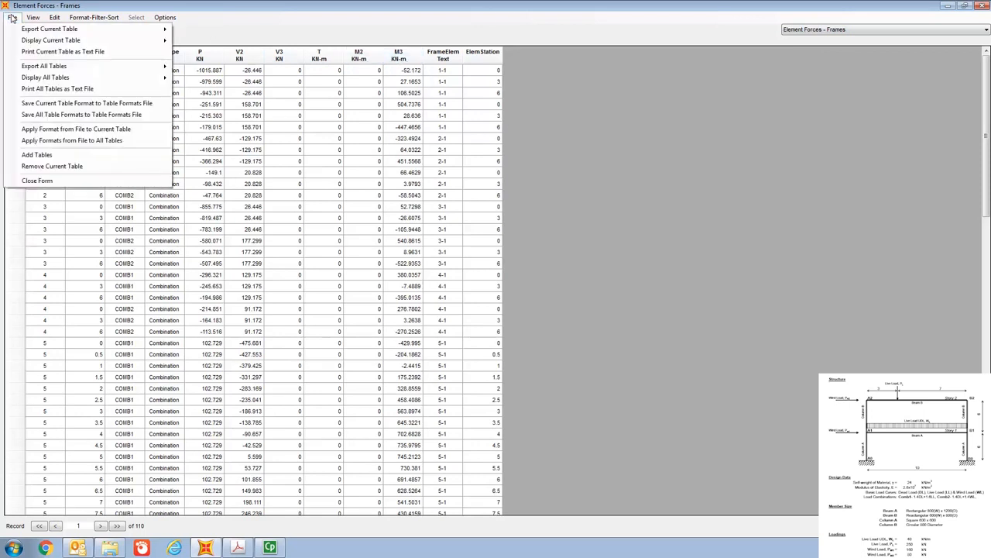
mouse_move(32, 68)
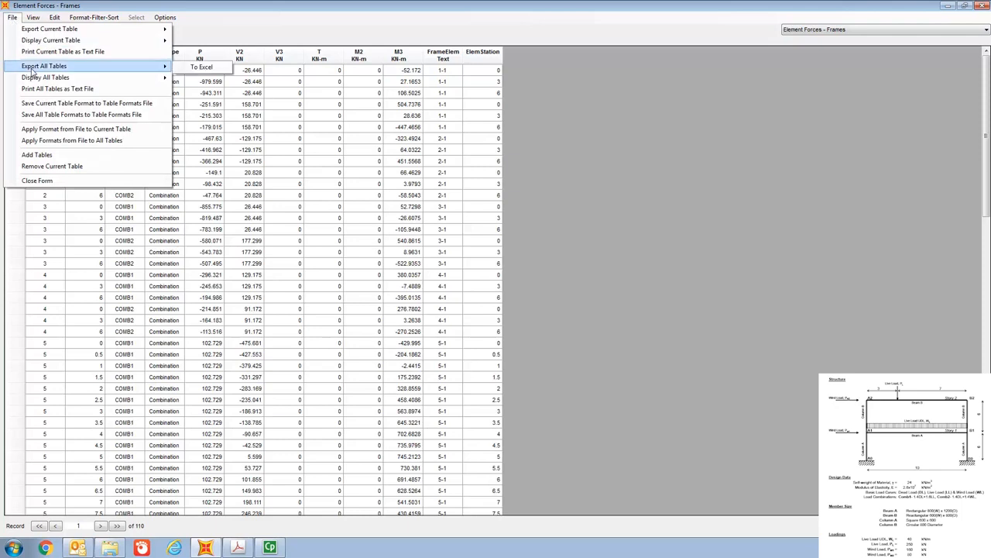
click(200, 67)
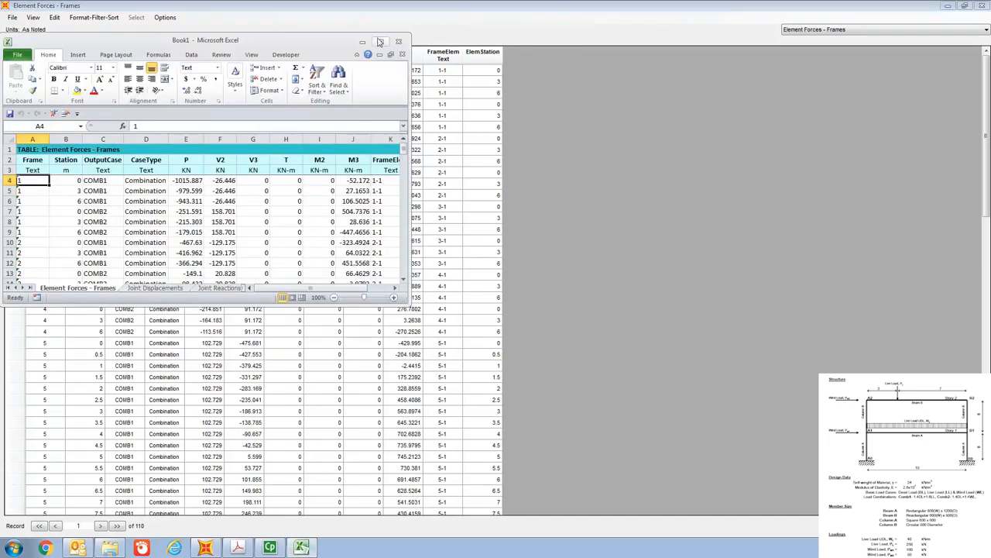
click(380, 42)
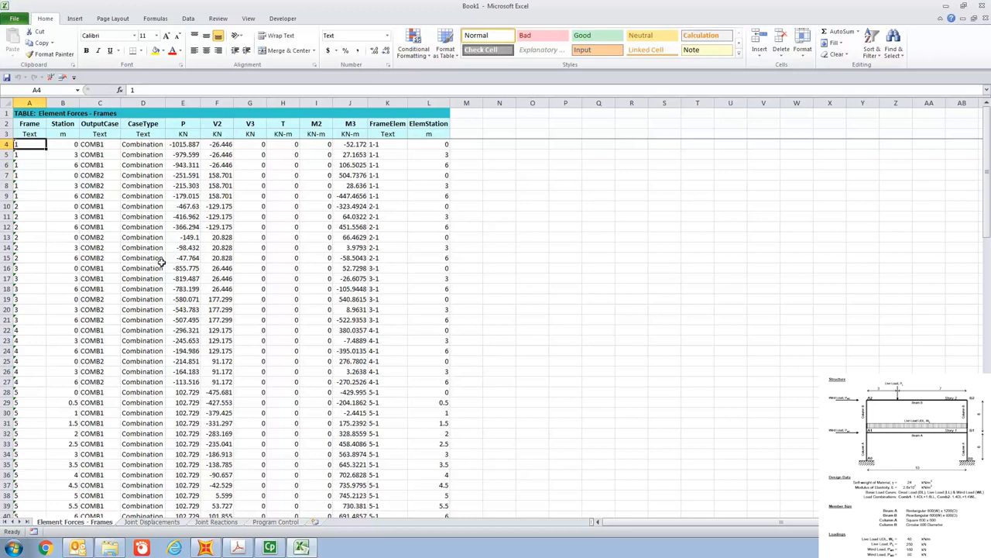
- Review the exported Joint Displacements and Joint Reactions worksheets in the Excel workbook
click(156, 523)
click(228, 463)
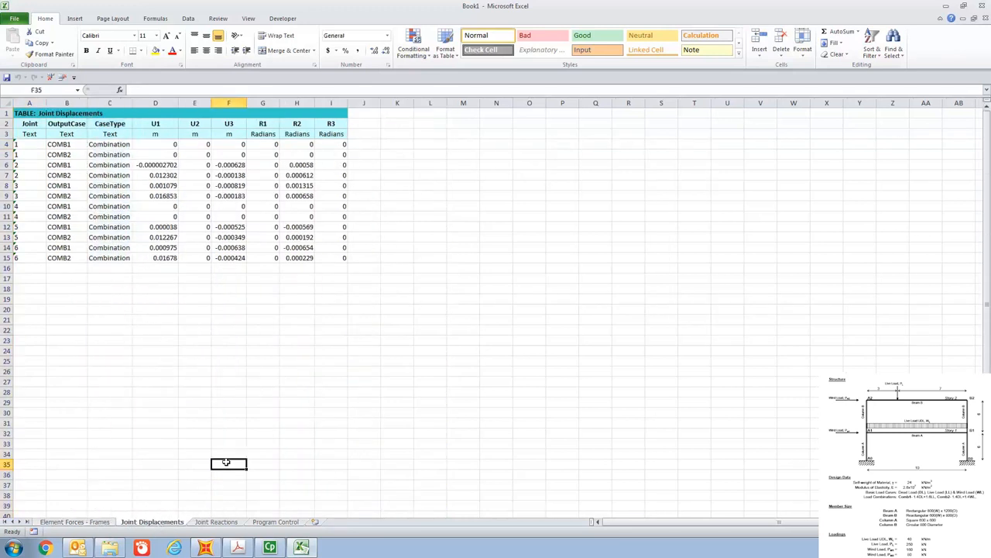
click(224, 524)
click(258, 420)
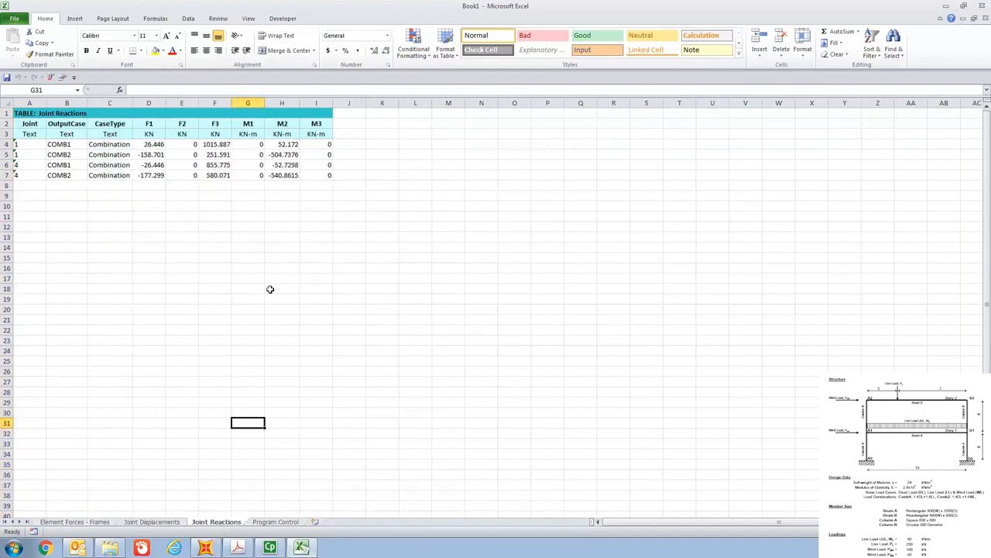
mouse_move(272, 552)
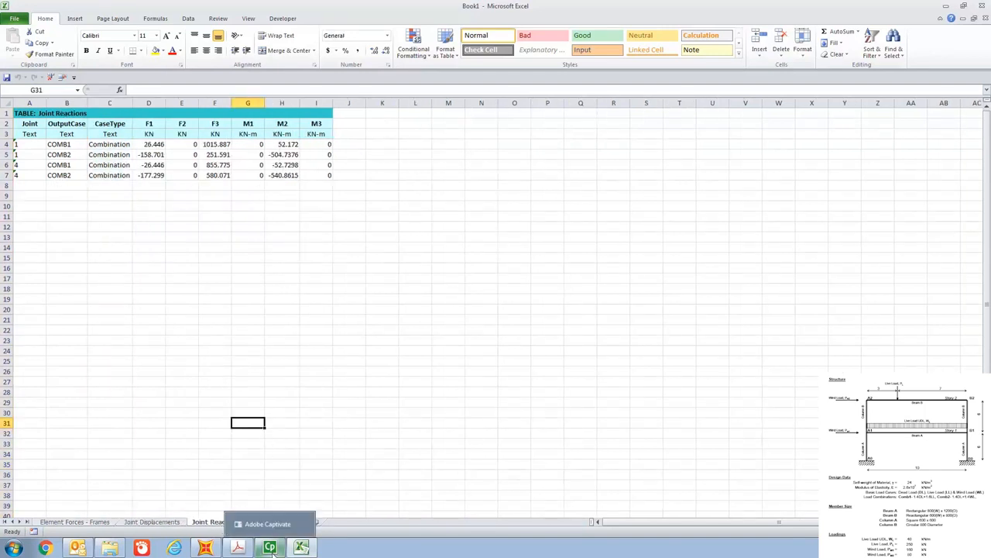